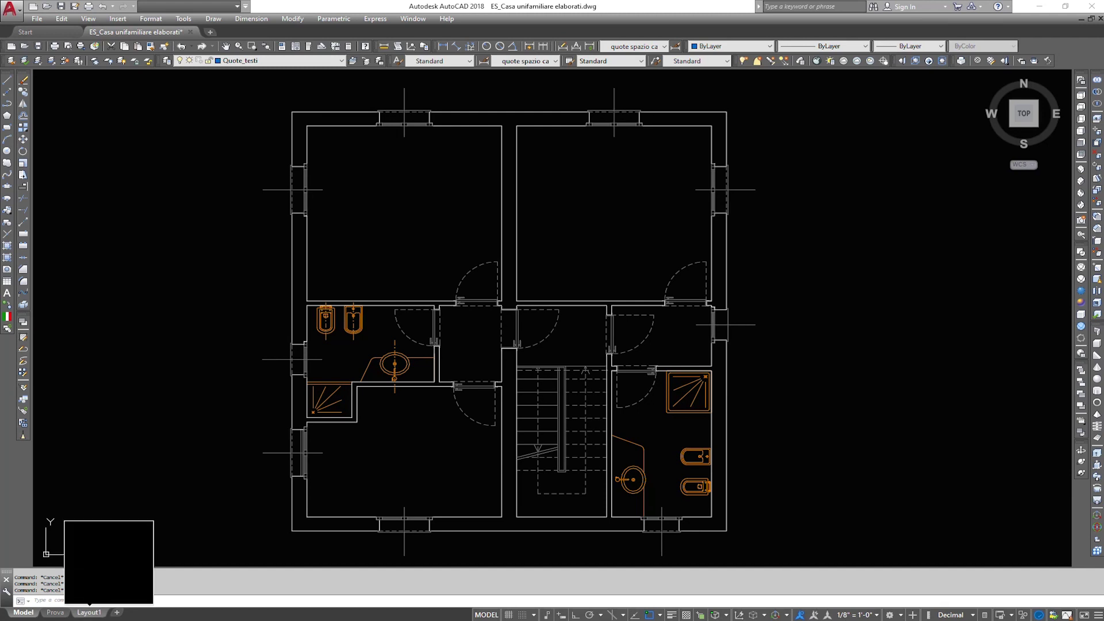
Glance at Layout1 and model space, then switch to the Prova sheet
left_click(90, 610)
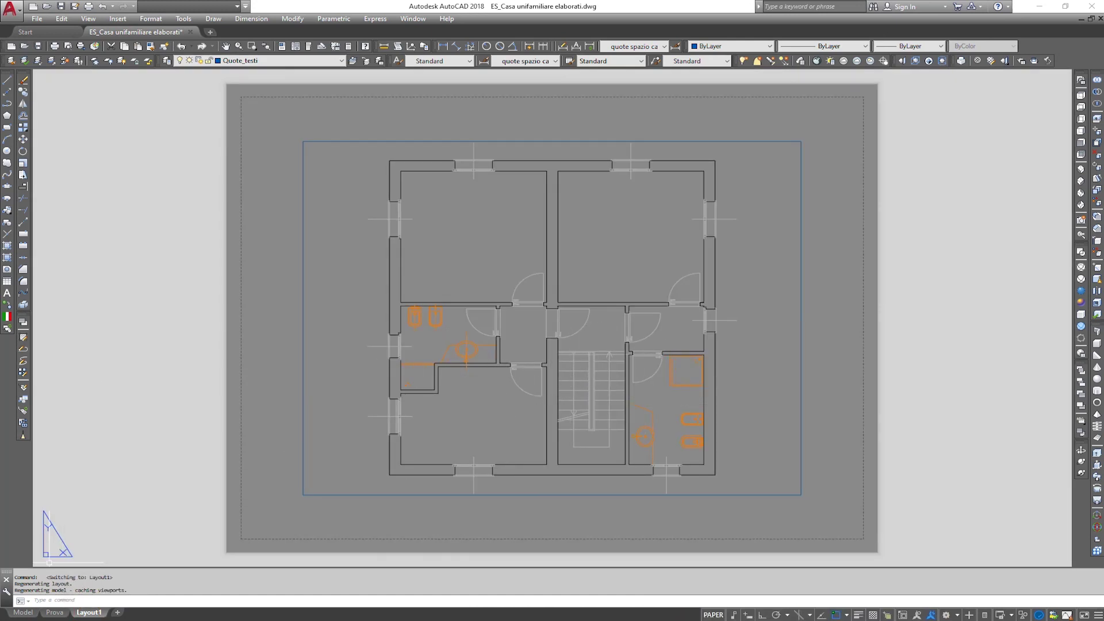
left_click(23, 612)
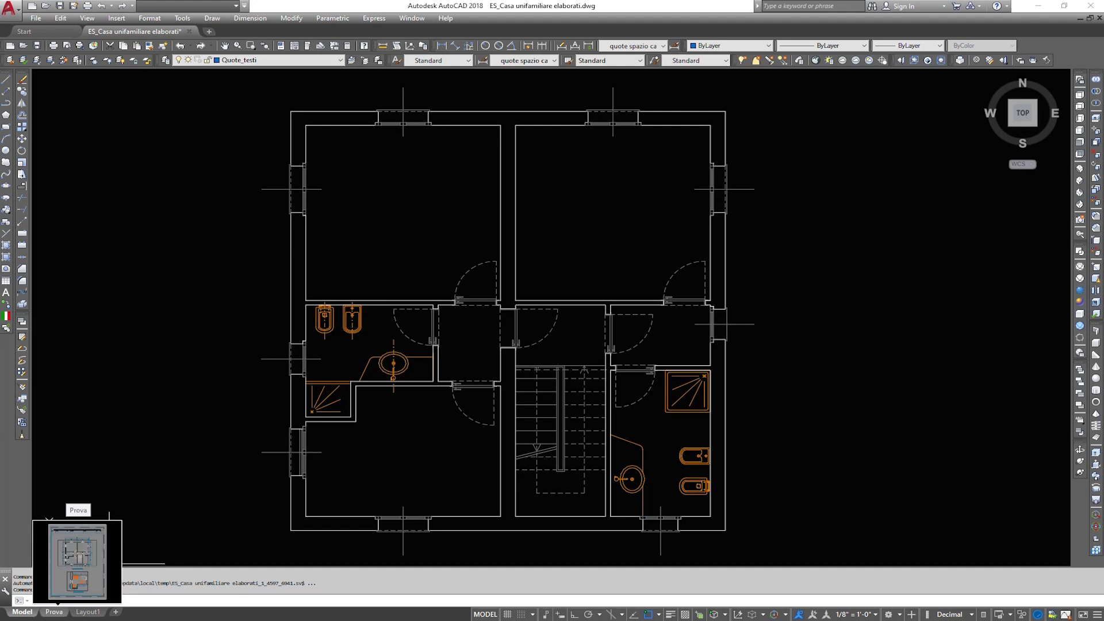
left_click(54, 612)
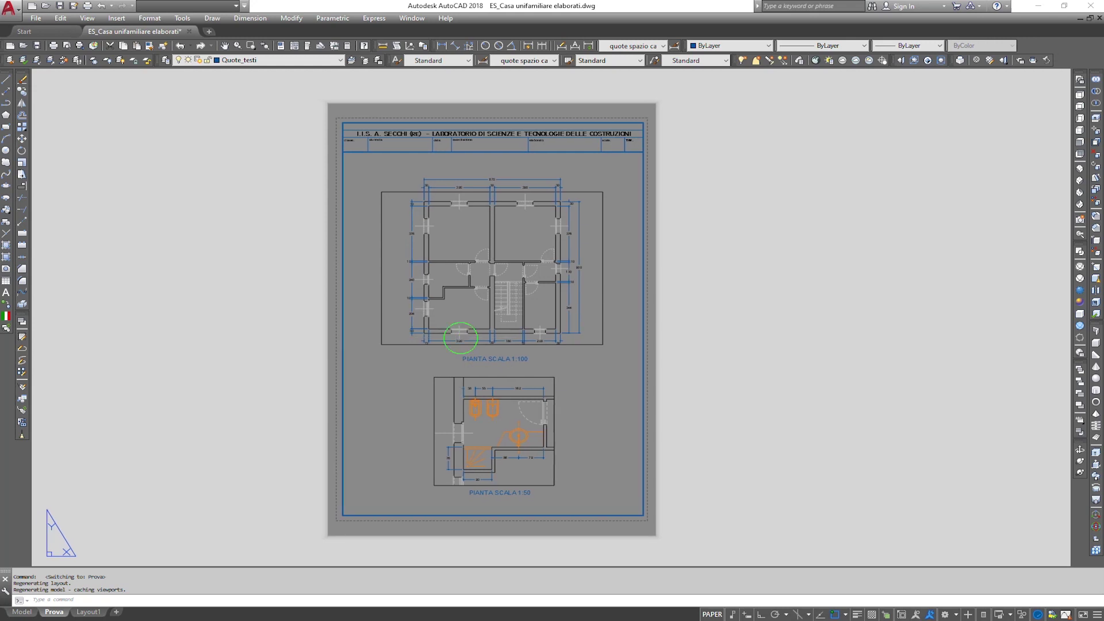
middle_click_drag(460, 327, 481, 328)
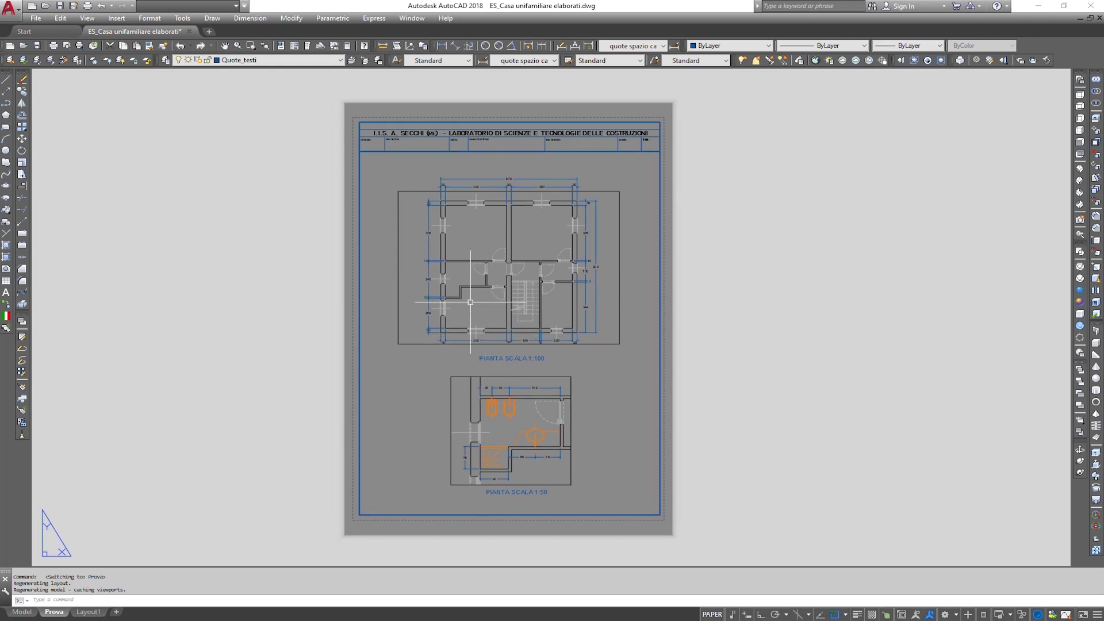
scroll(456, 282, "up", 2)
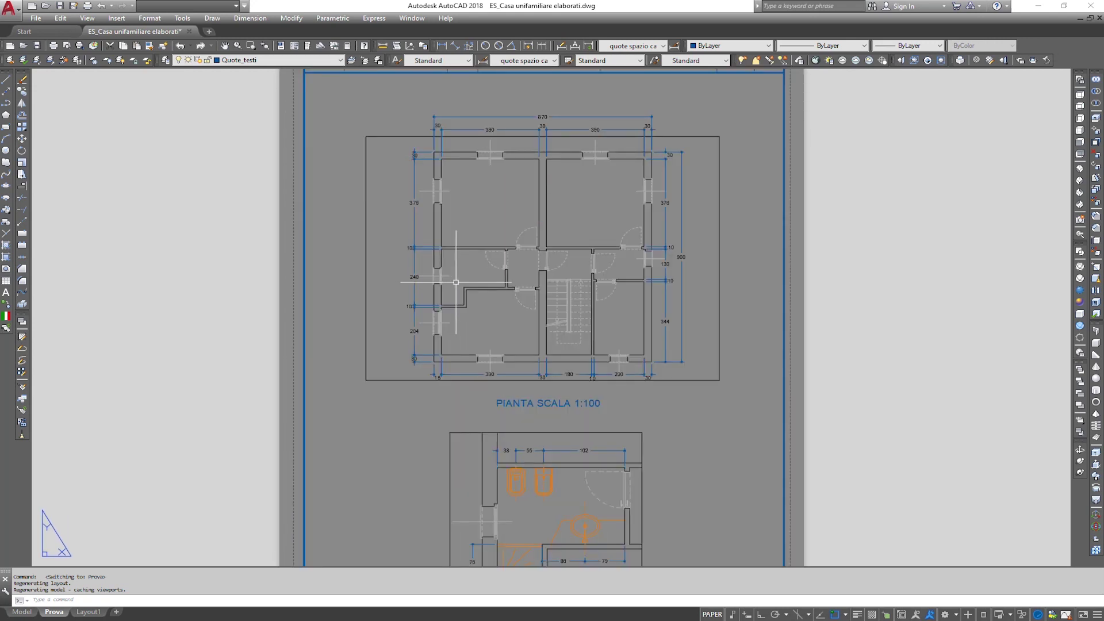
Zoom in and centre the view on the 1:100 floor plan
mouse_move(456, 282)
middle_mouse_down()
mouse_move(507, 389)
mouse_move(503, 294)
middle_mouse_up()
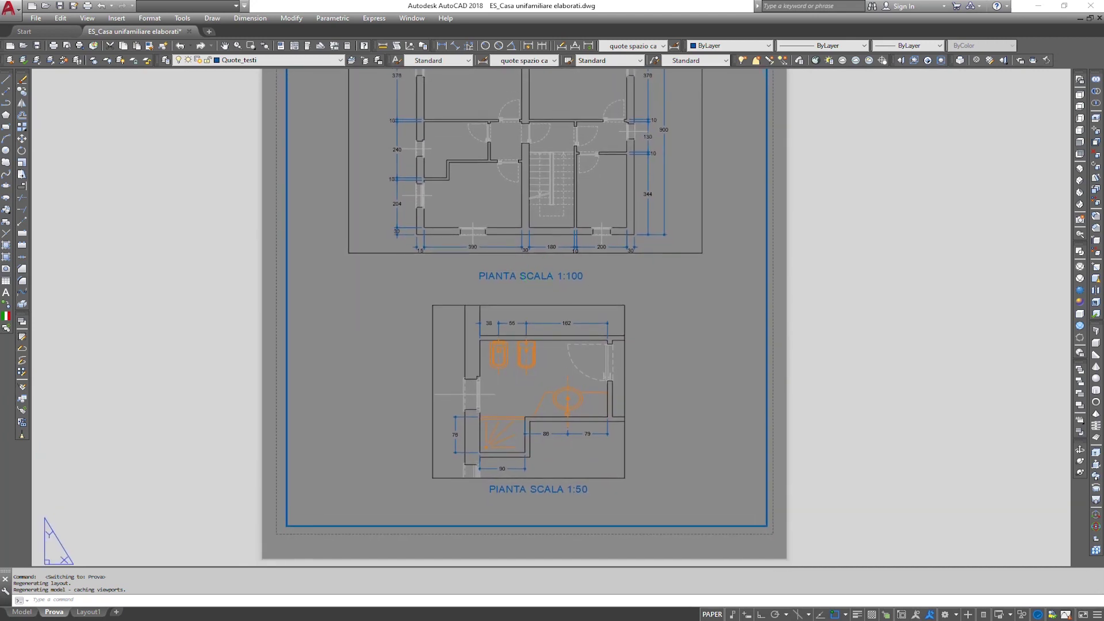
mouse_move(539, 232)
middle_mouse_down()
mouse_move(517, 342)
mouse_move(524, 413)
middle_mouse_up()
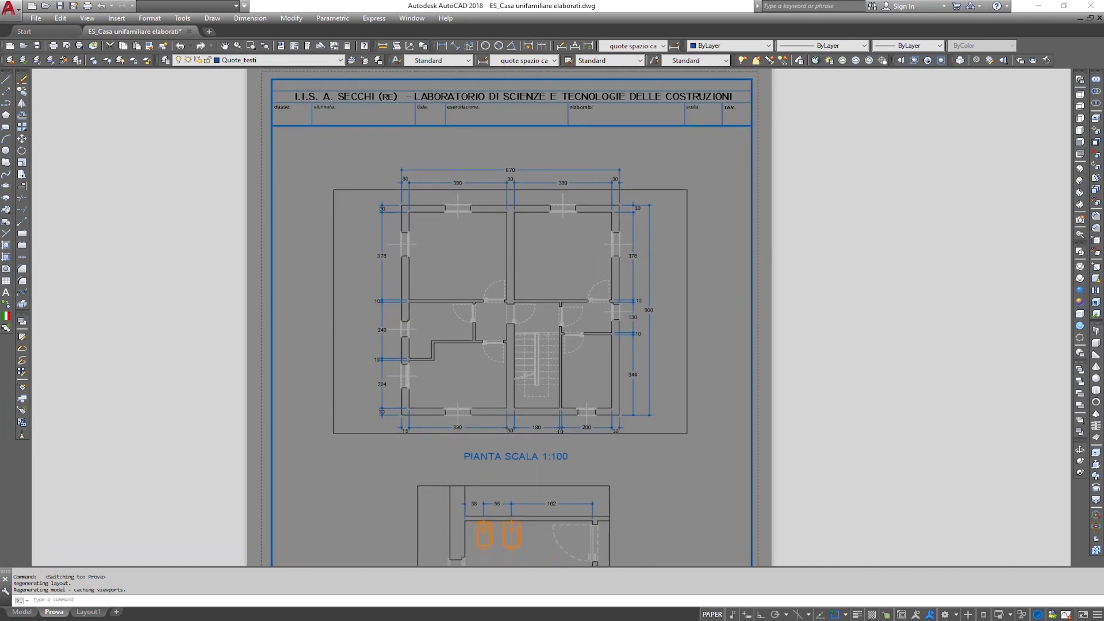
middle_click_drag(516, 367, 519, 378)
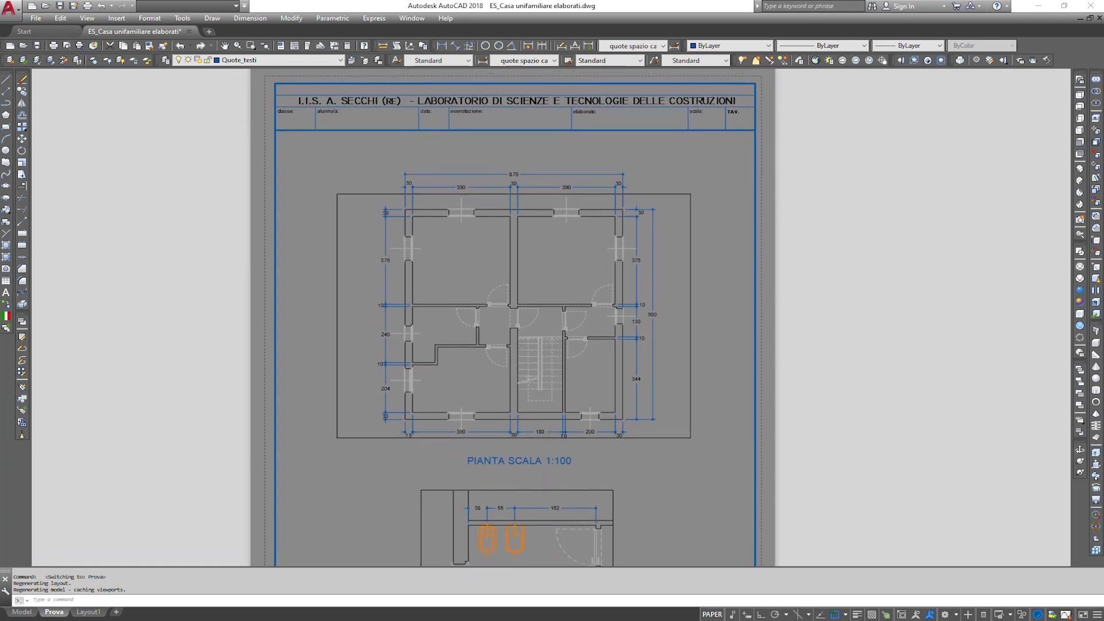
scroll(520, 378, "up", 2)
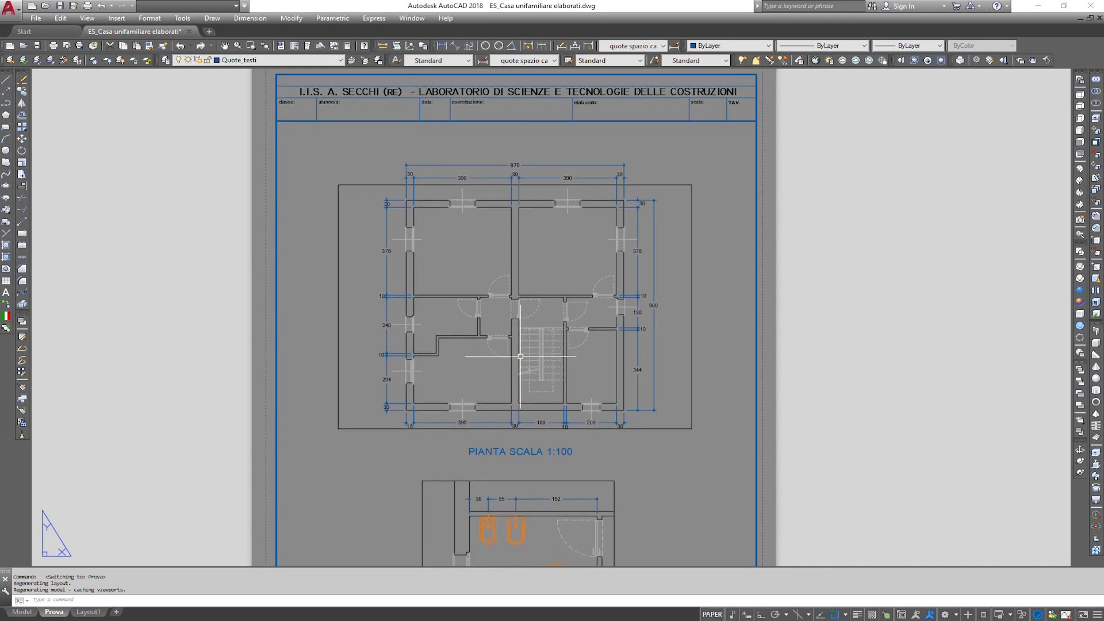
middle_click_drag(539, 325, 522, 335)
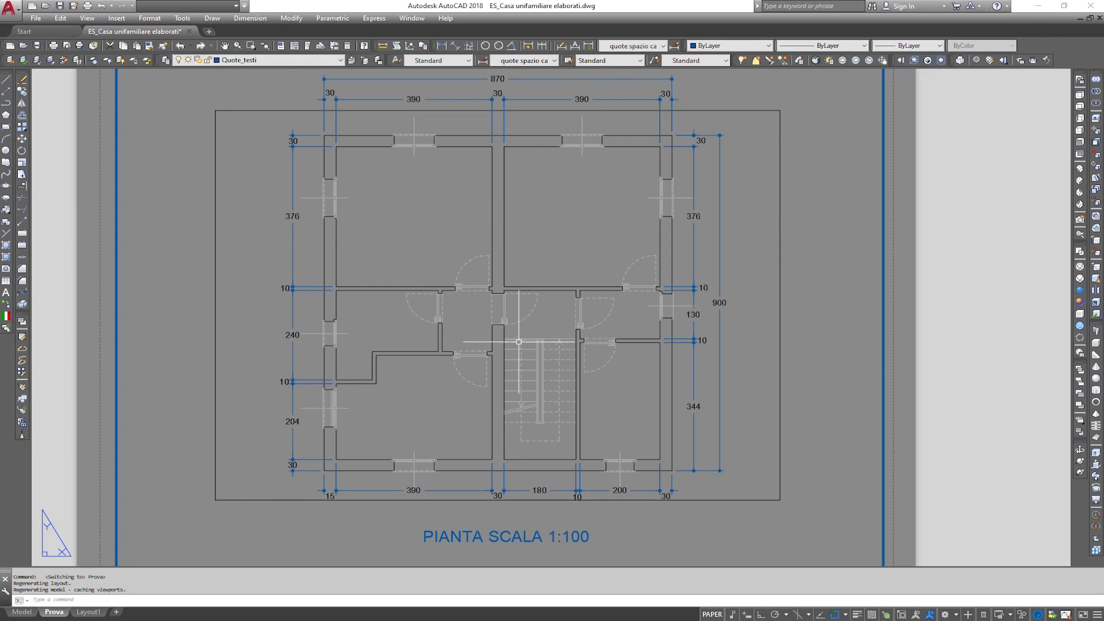
Pan down to inspect the 1:50 bathroom detail
middle_click_drag(519, 341, 534, 175)
middle_click_drag(543, 412, 557, 188)
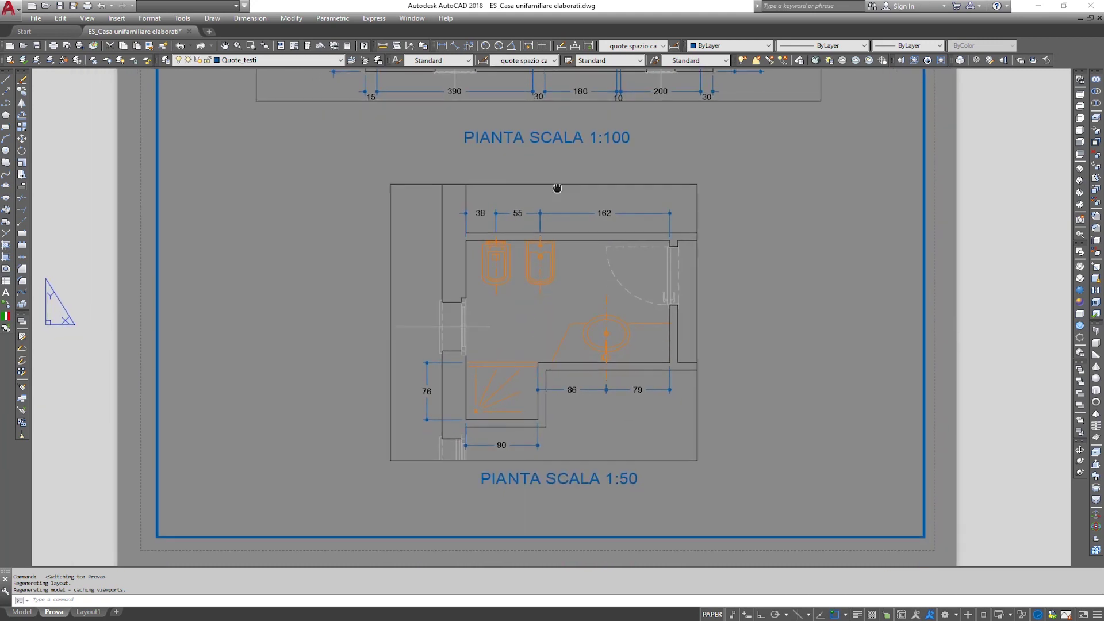
middle_click_drag(570, 329, 574, 321)
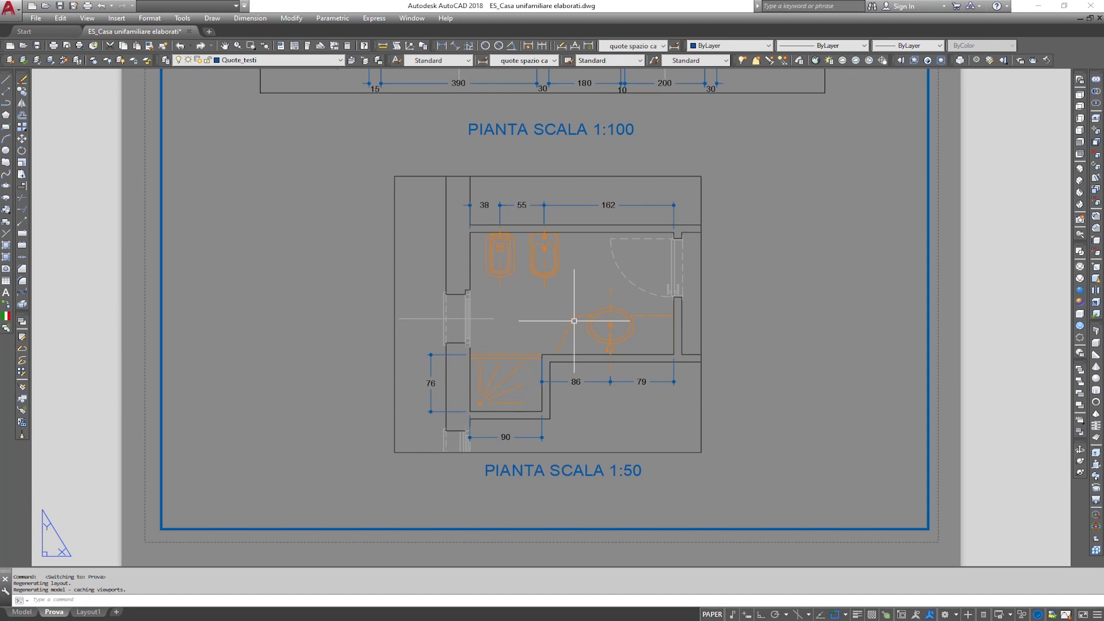
scroll(541, 345, "up", 2)
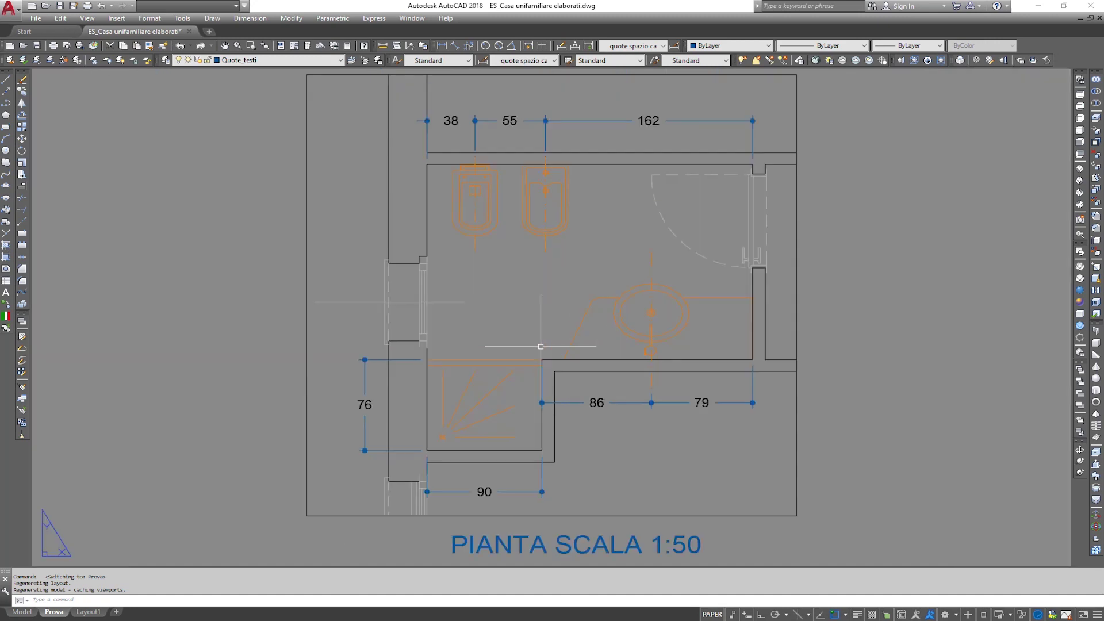
scroll(541, 346, "down", 2)
scroll(541, 346, "down", 2)
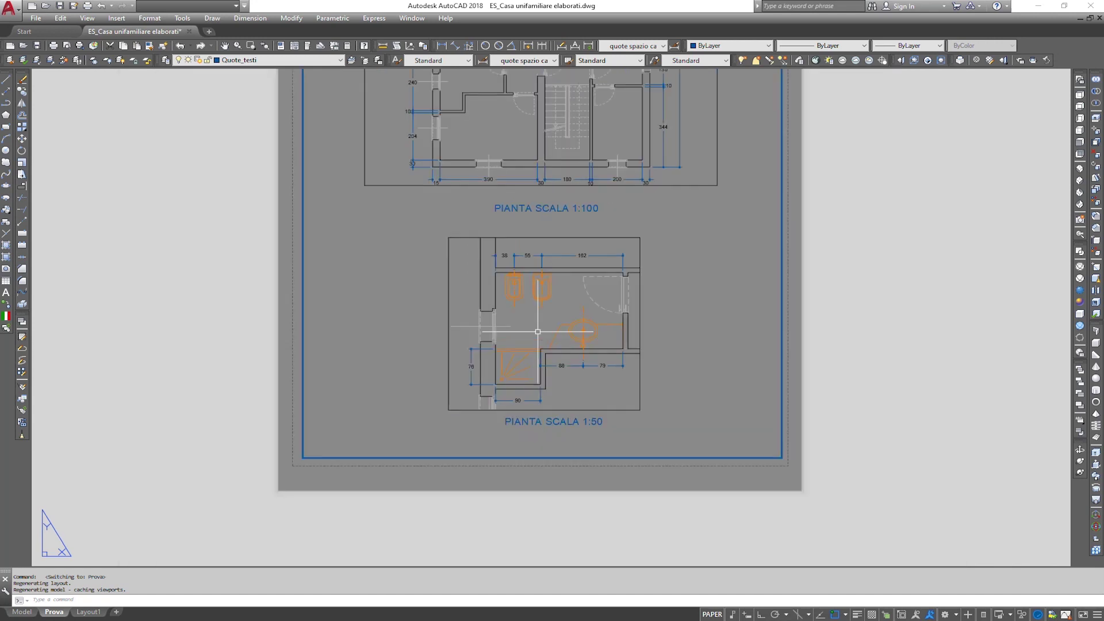
Pan up to view the title block and the top of the 1:100 plan
mouse_move(385, 148)
middle_mouse_down()
mouse_move(471, 283)
mouse_move(518, 431)
mouse_move(505, 357)
middle_mouse_up()
scroll(471, 283, "down", 1)
scroll(517, 431, "up", 1)
scroll(506, 348, "up", 2)
middle_click_drag(375, 278, 451, 492)
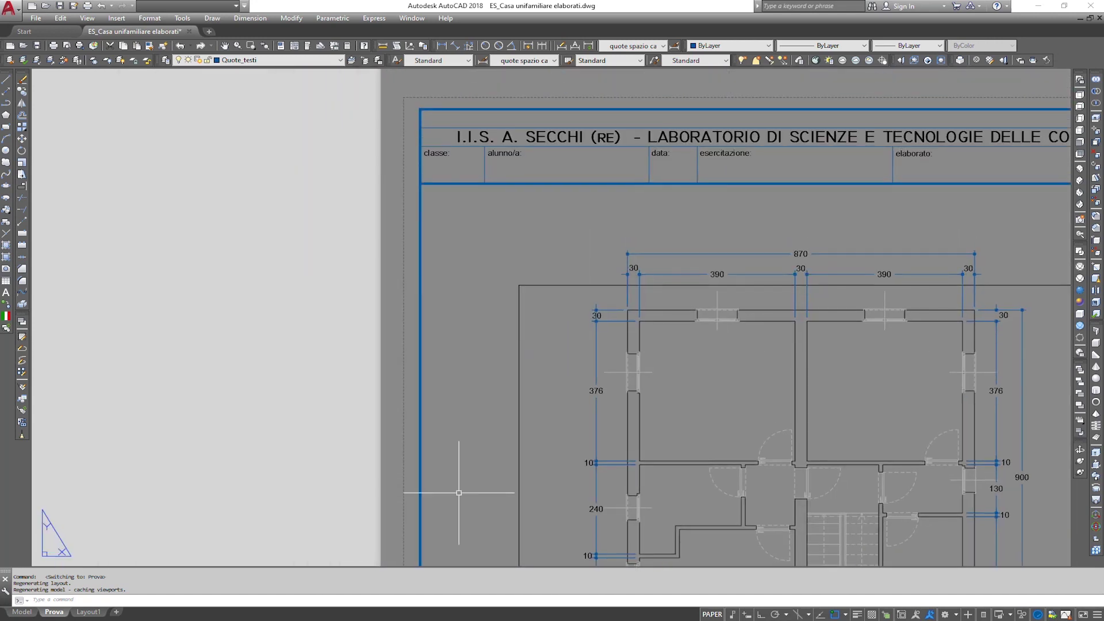
middle_click_drag(500, 382, 444, 398)
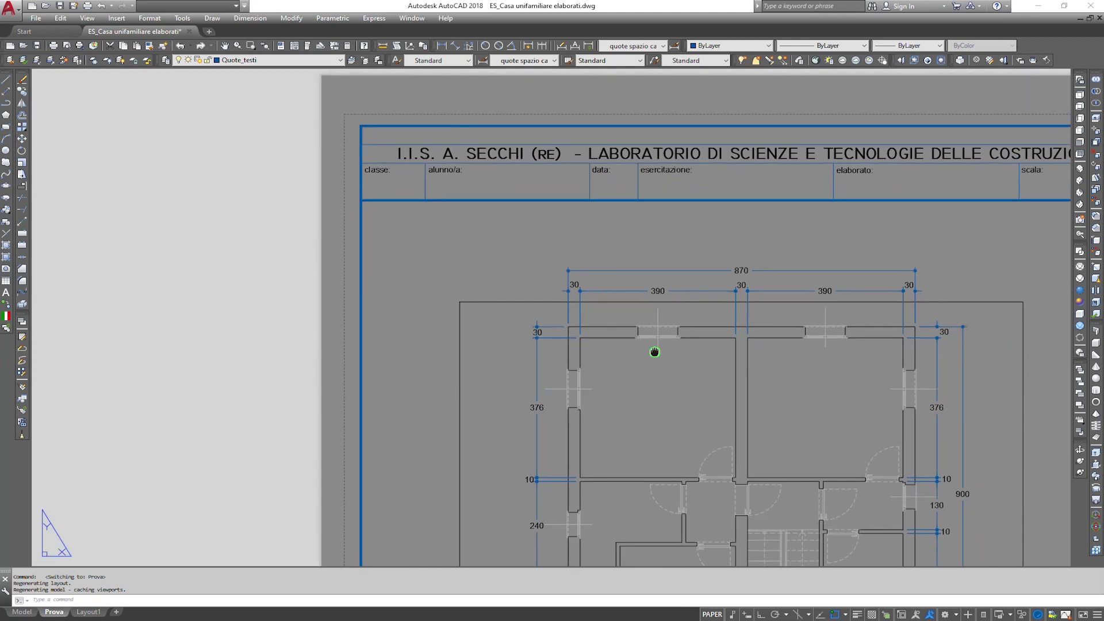
middle_click_drag(653, 347, 446, 363)
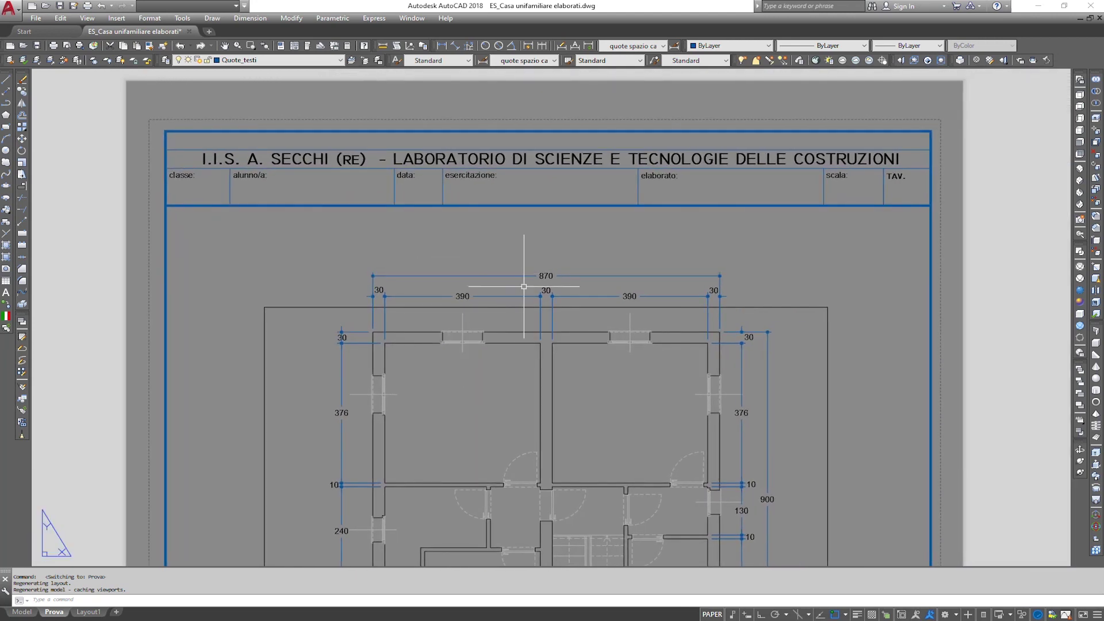
middle_click_drag(525, 274, 523, 298)
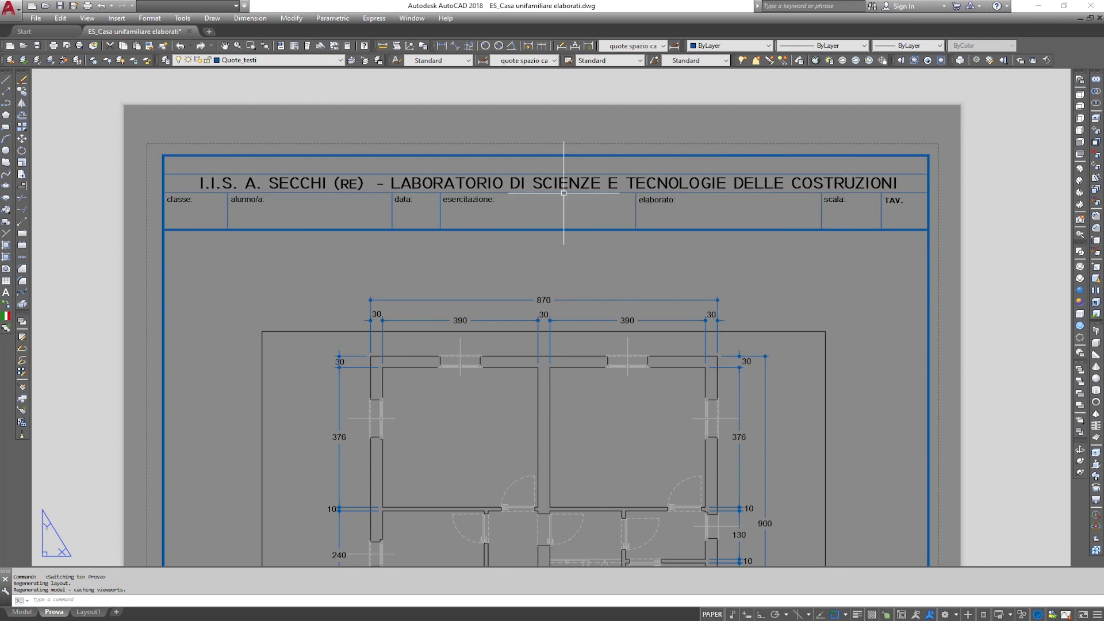
Zoom out to show the whole floor plan, its caption and the sheet
scroll(565, 190, "down", 3)
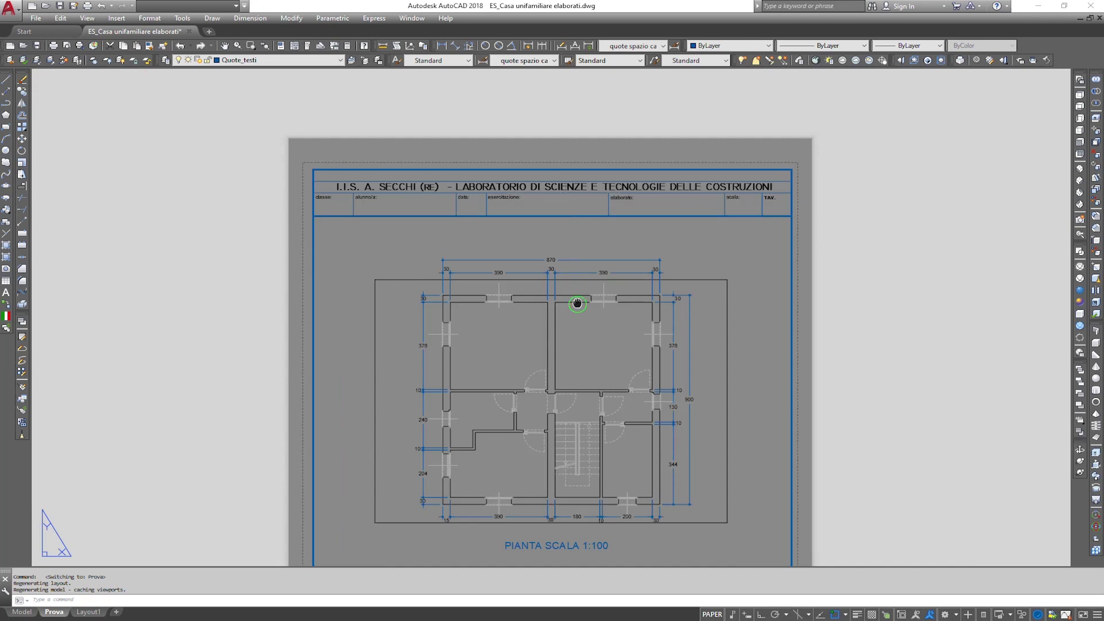
middle_click_drag(575, 306, 553, 216)
scroll(553, 216, "down", 2)
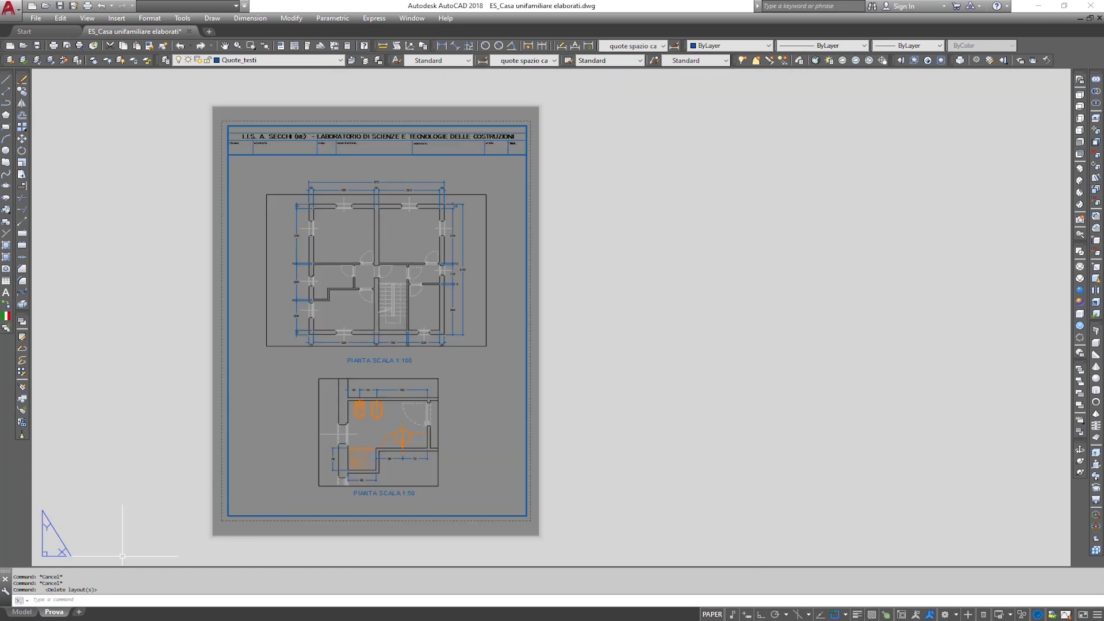
mouse_move(122, 556)
middle_mouse_down()
mouse_move(165, 525)
mouse_move(241, 516)
middle_mouse_up()
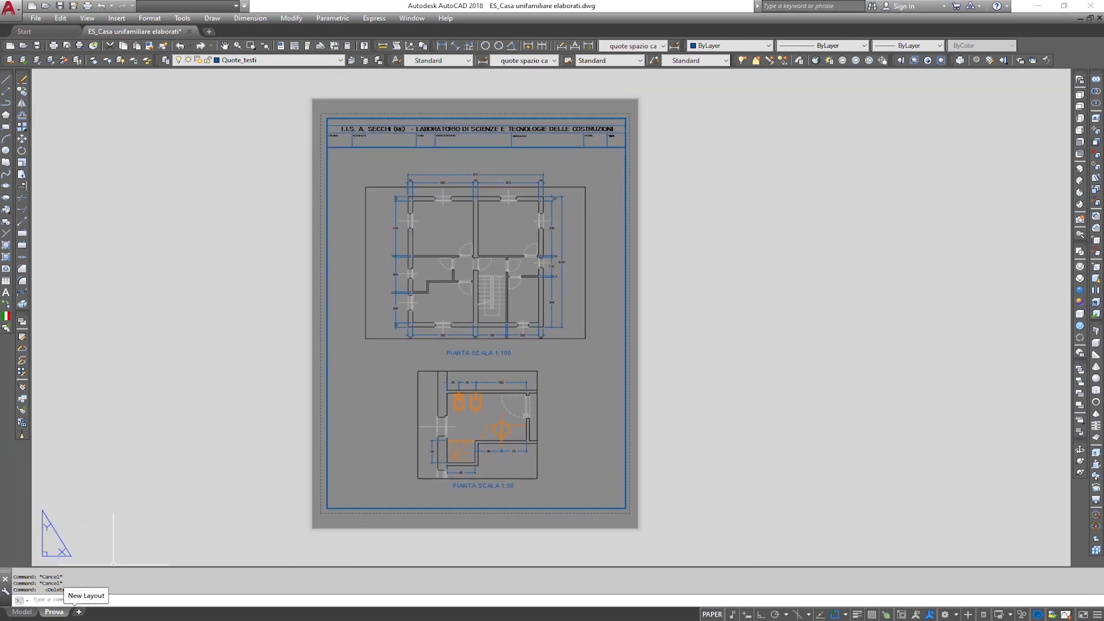
Add a new layout and rename it 'Tavola 1'
left_click(79, 611)
left_click(88, 611)
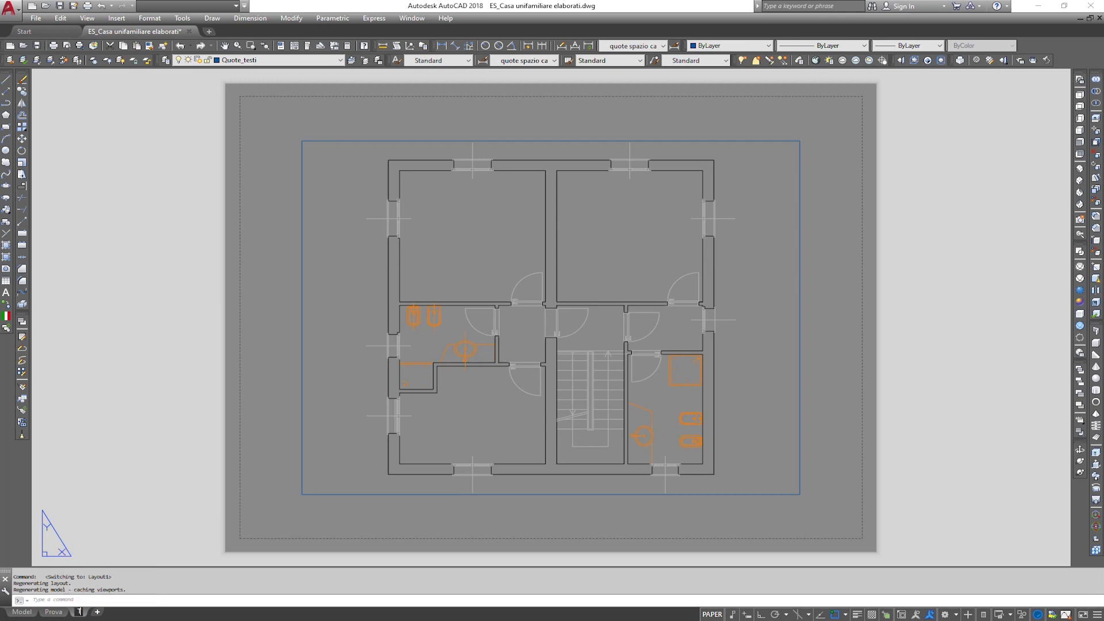
type("Tavola 1")
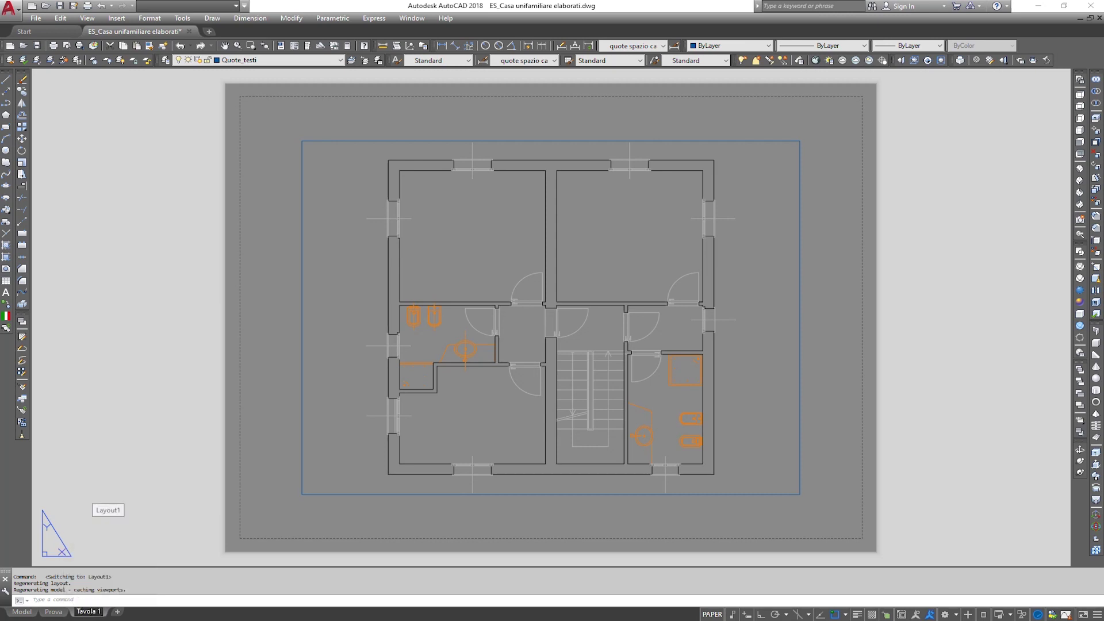
left_click(163, 381)
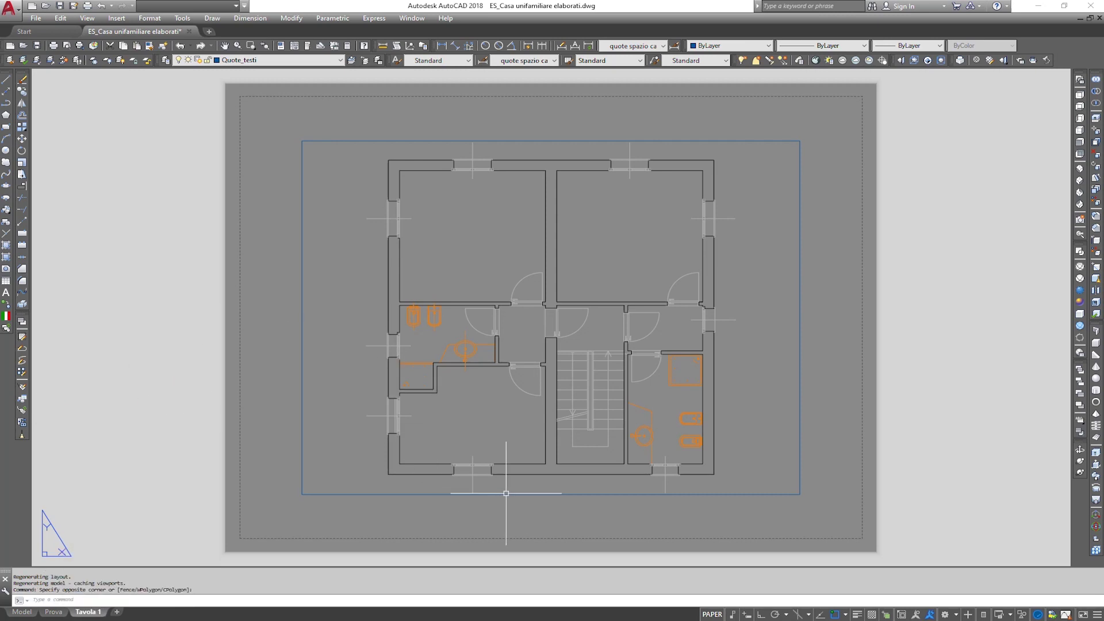
Delete the new layout's default viewport, leaving an empty sheet
middle_click_drag(535, 497, 528, 490)
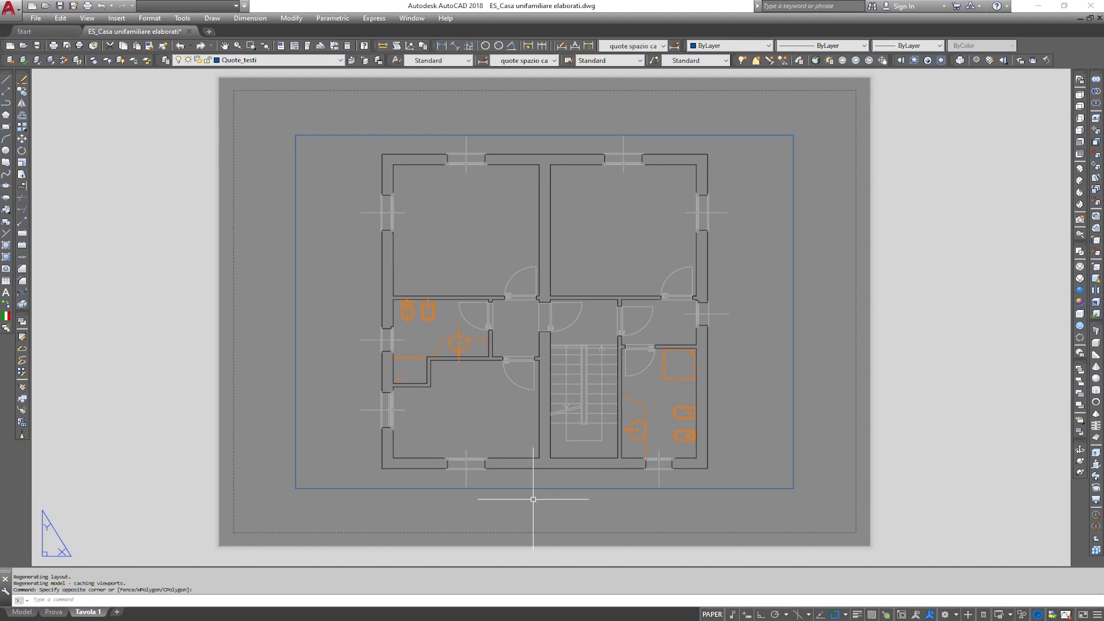
left_click(528, 471)
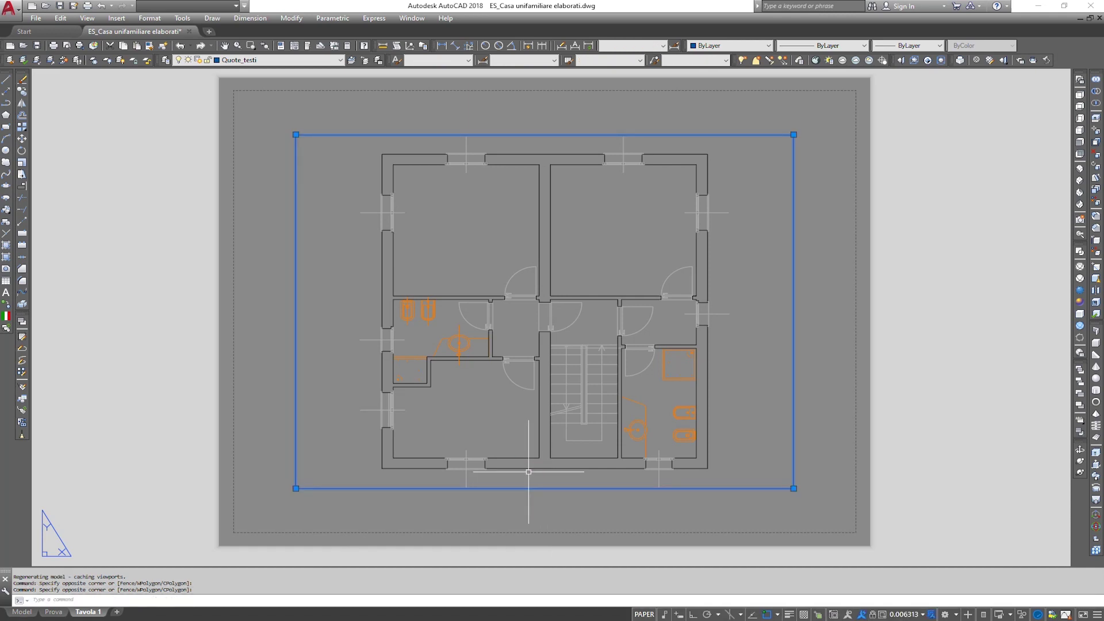
key("Delete")
mouse_move(539, 262)
middle_mouse_down()
mouse_move(525, 281)
mouse_move(515, 269)
middle_mouse_up()
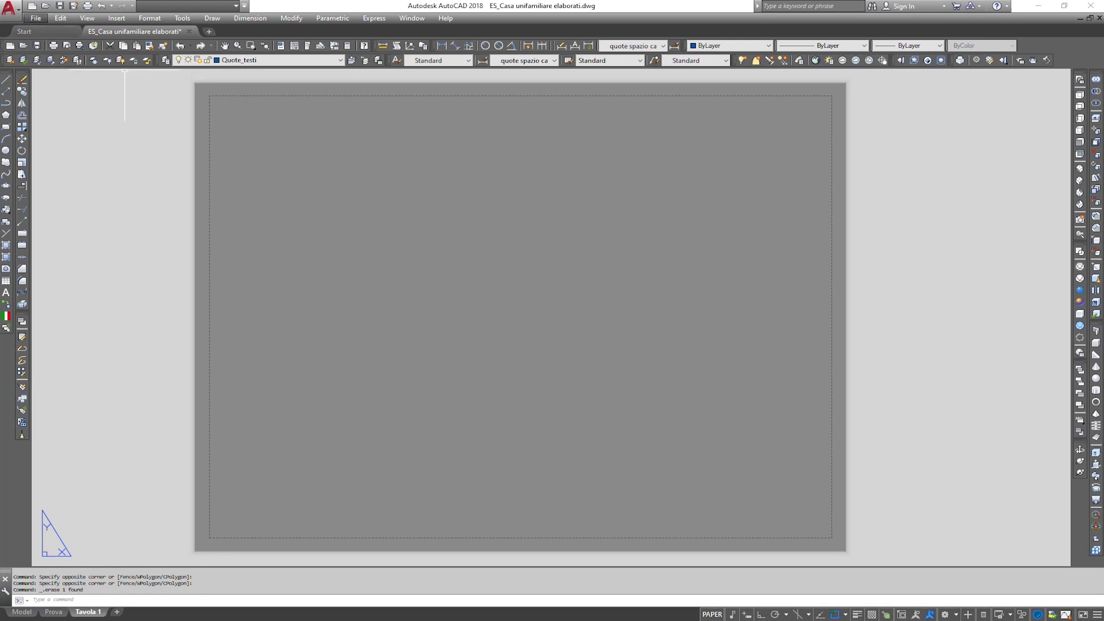
left_click(36, 18)
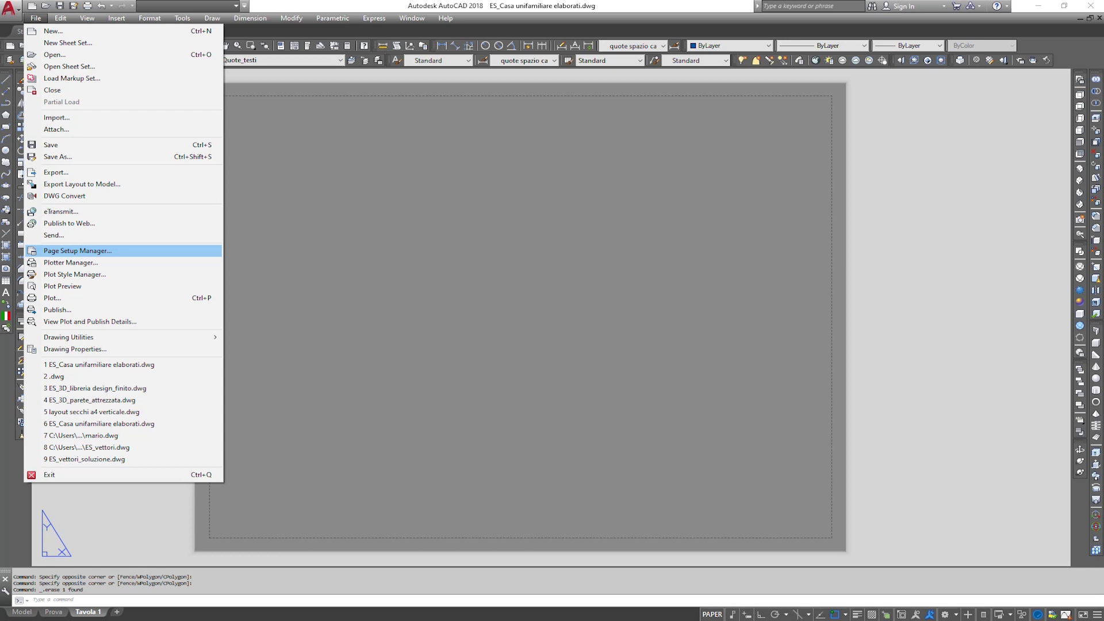
In the Page Setup Manager, choose to modify Tavola 1's page setup
left_click(113, 251)
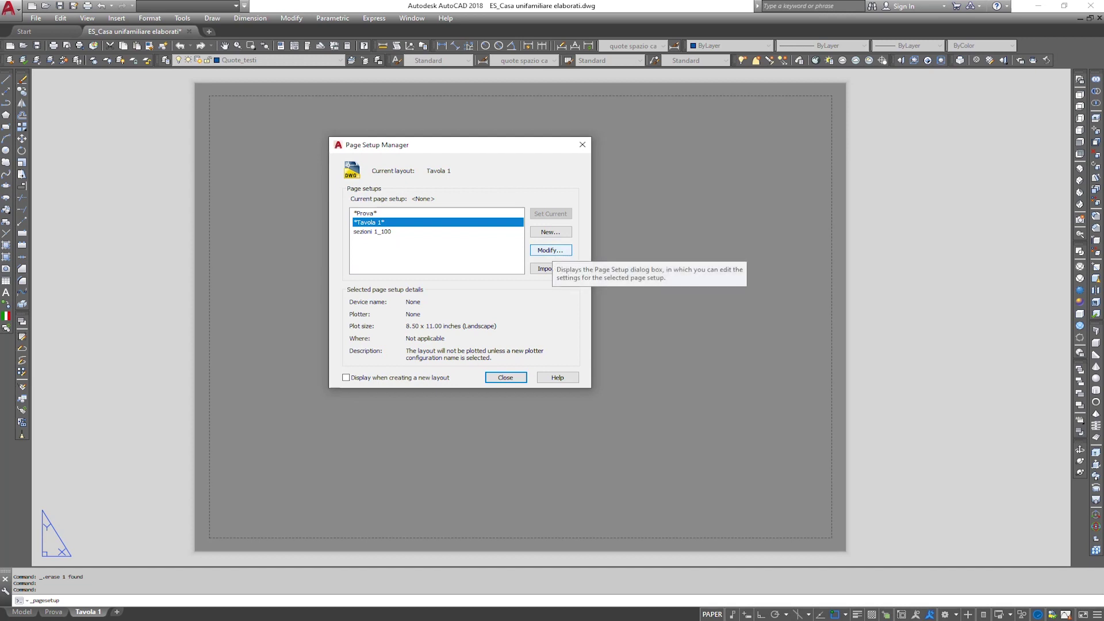
left_click(550, 250)
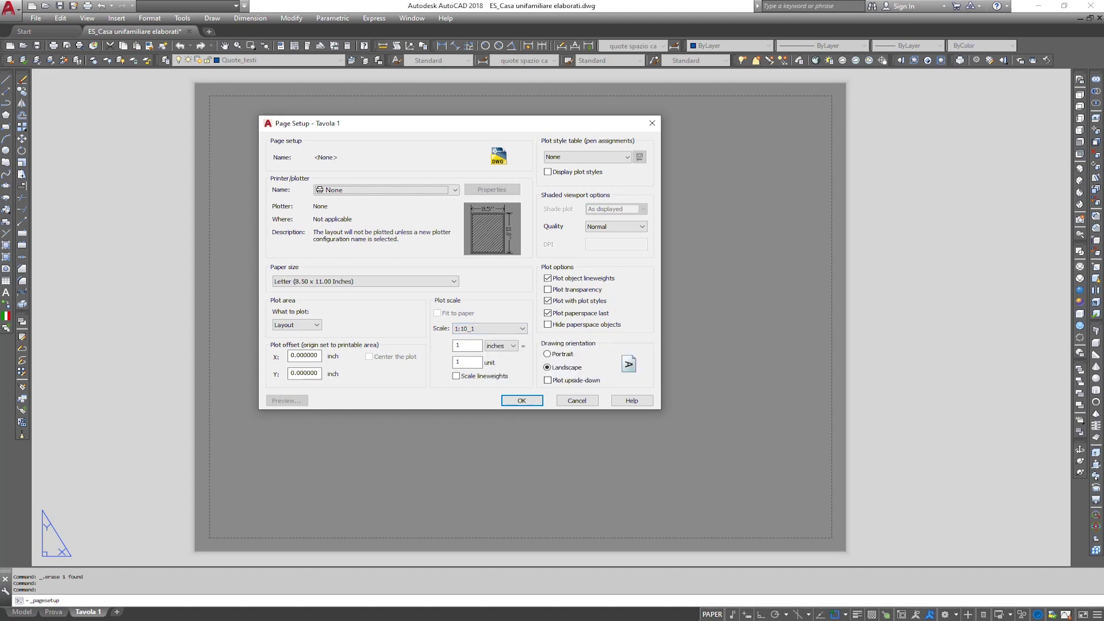
Set Tavola 1's plotter to DWG To PDF.pc3 with ISO expand A4 (210.00 x 297.00 MM) paper
left_click_drag(442, 123, 507, 138)
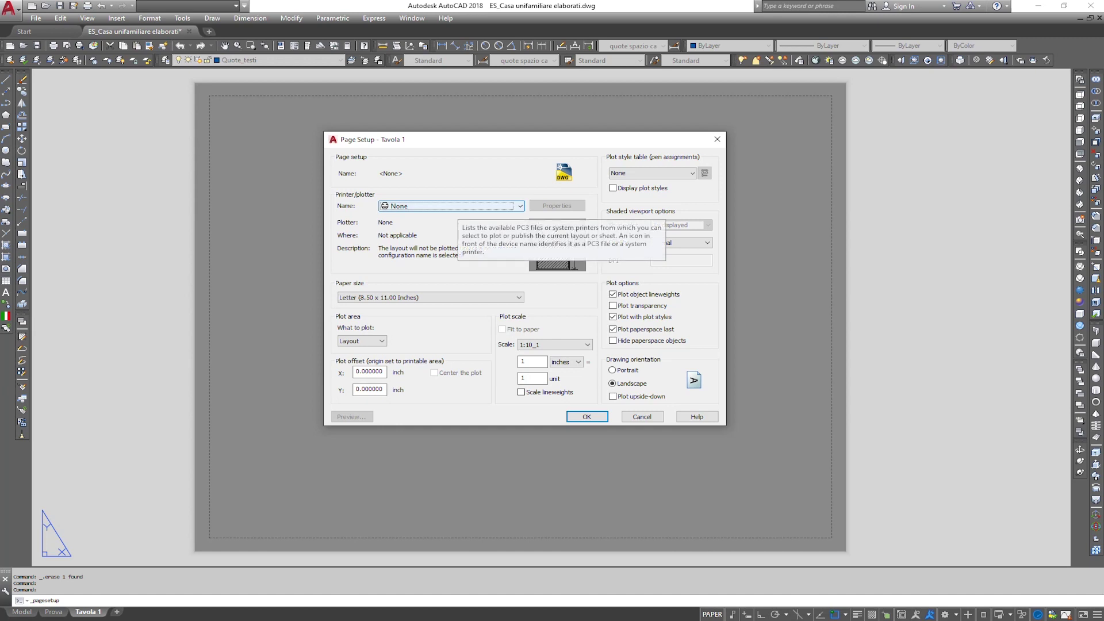
left_click(460, 205)
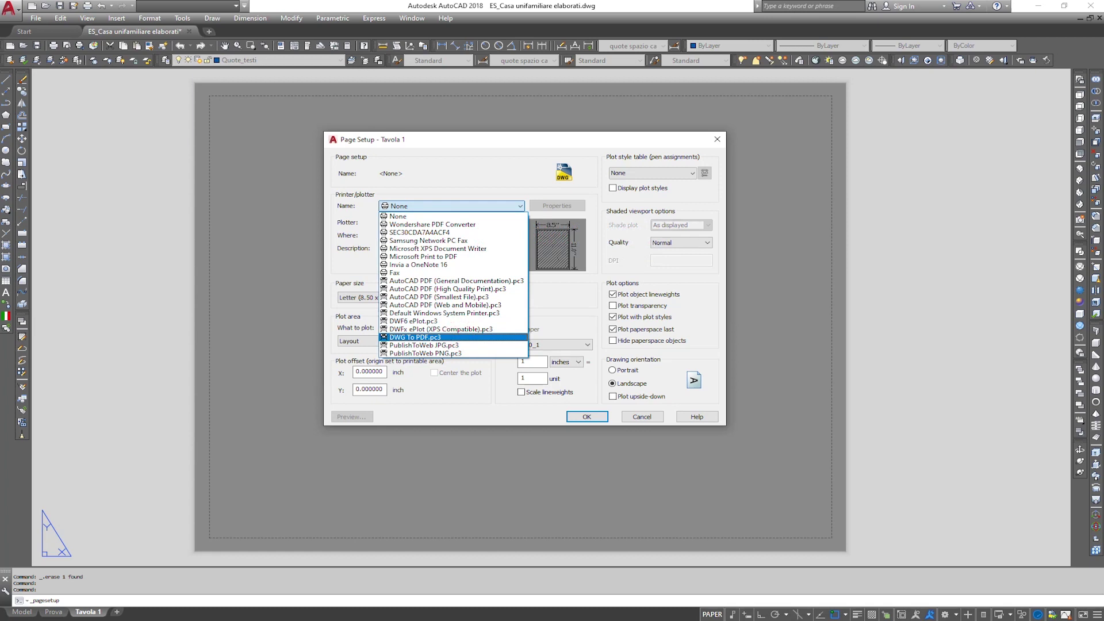
left_click(414, 337)
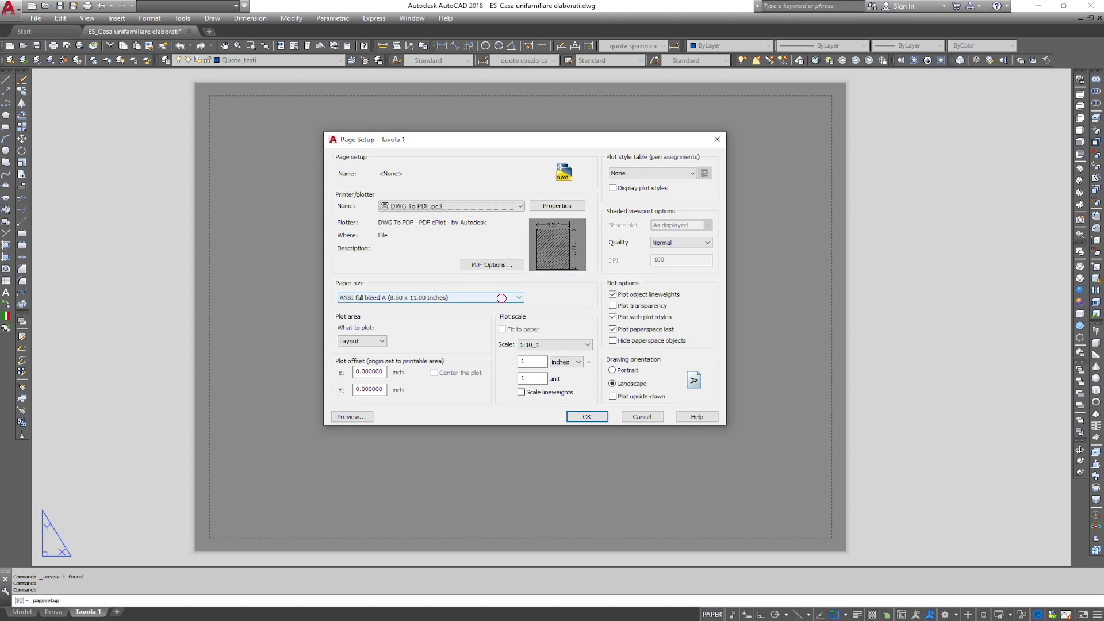
left_click(502, 297)
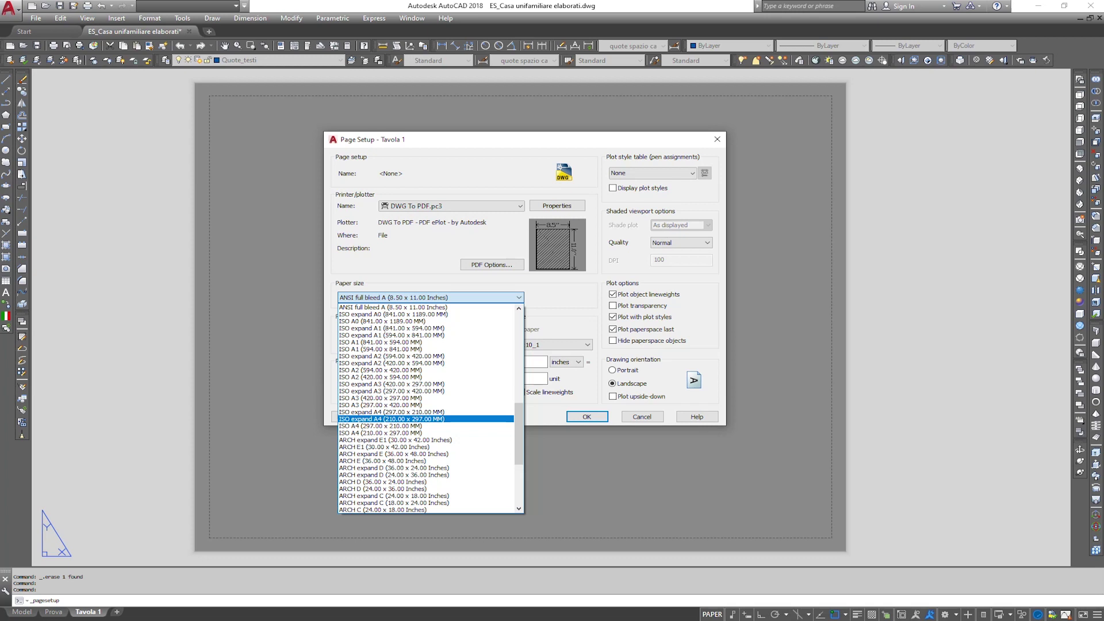
left_click(370, 420)
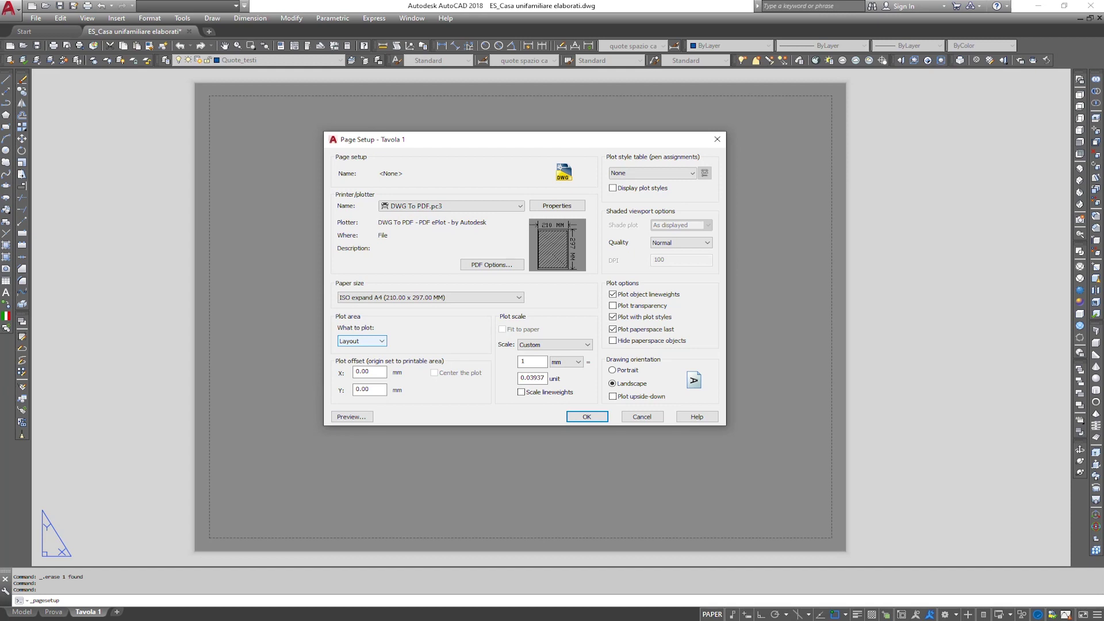
Assign laboratorio cad.ctb, display plot styles, and set shaded viewport quality to Draft
left_click(653, 172)
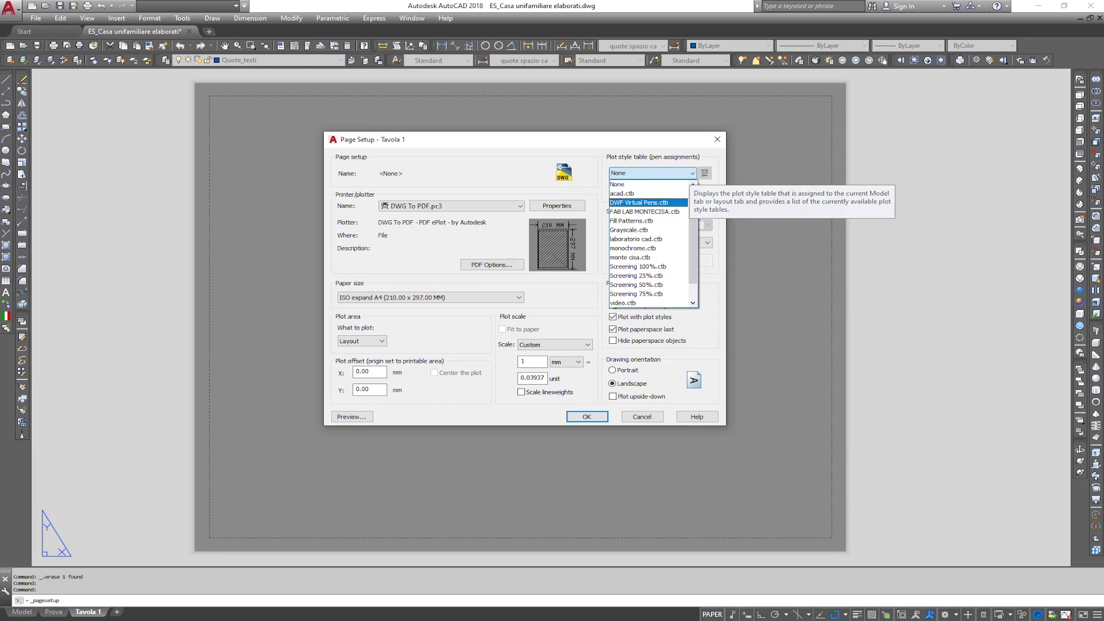
left_click(667, 239)
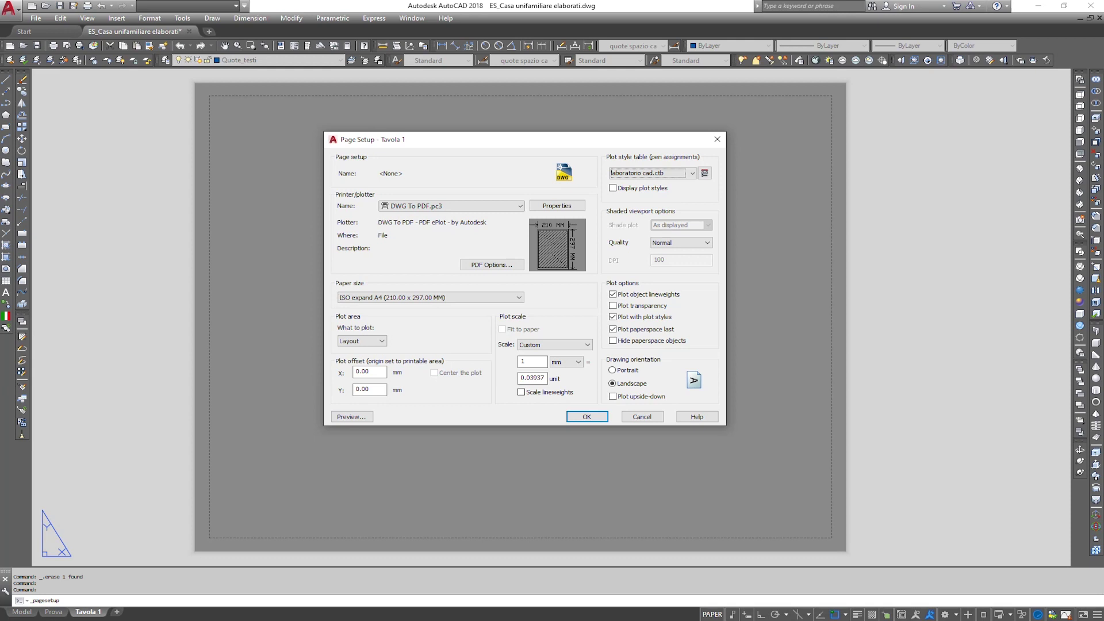
left_click(612, 188)
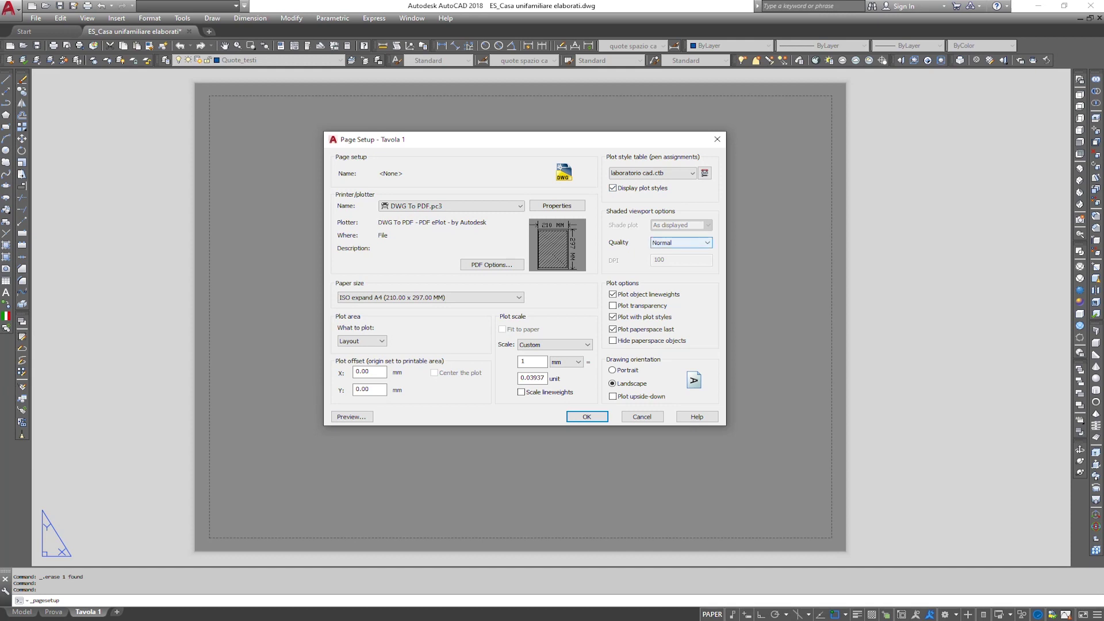
left_click(681, 242)
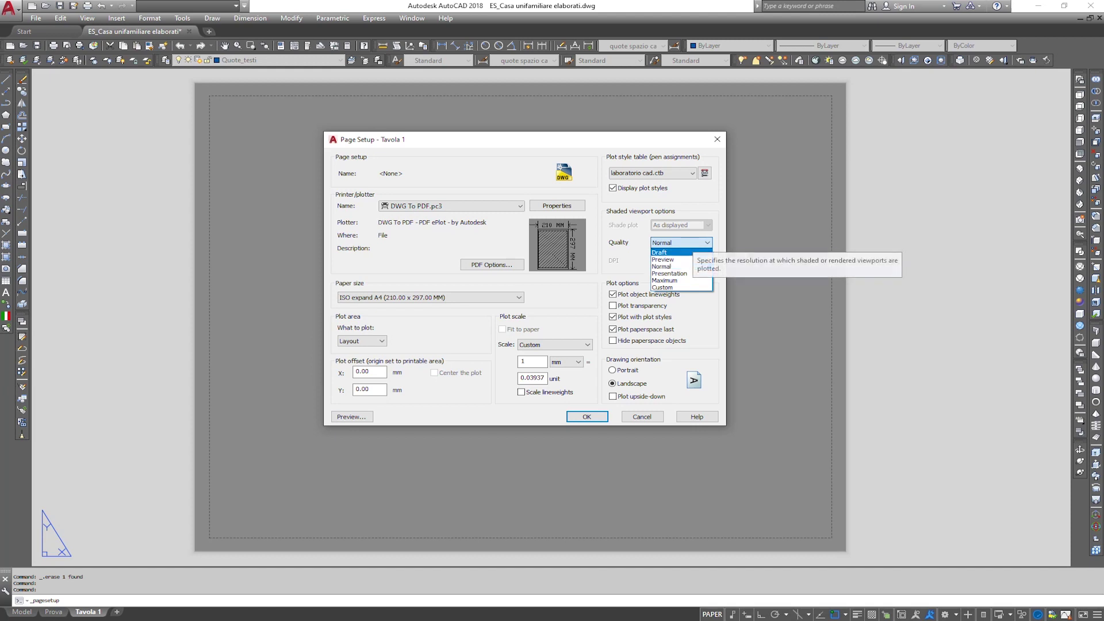
left_click(661, 253)
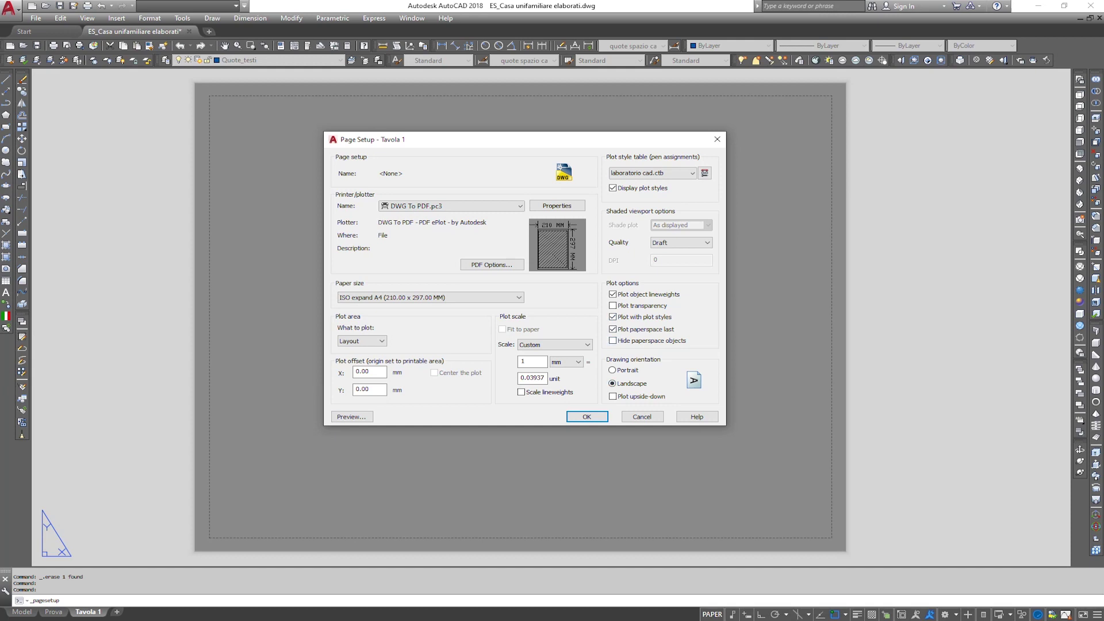
Set portrait orientation with a 10 mm = 1 unit plot scale and save the setup
left_click(612, 370)
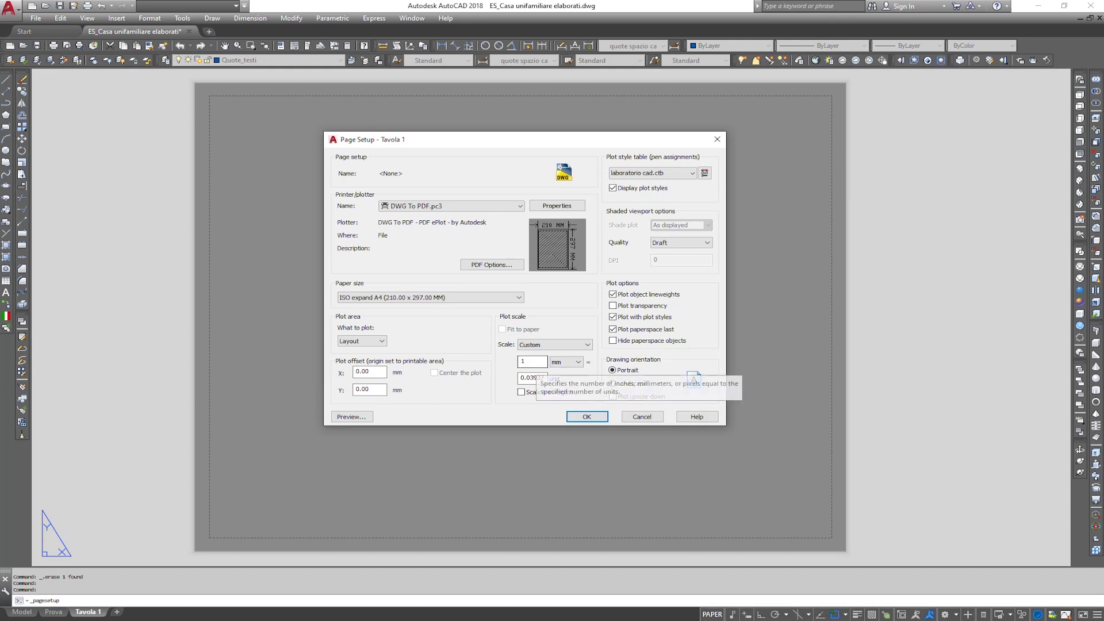
left_click(527, 361)
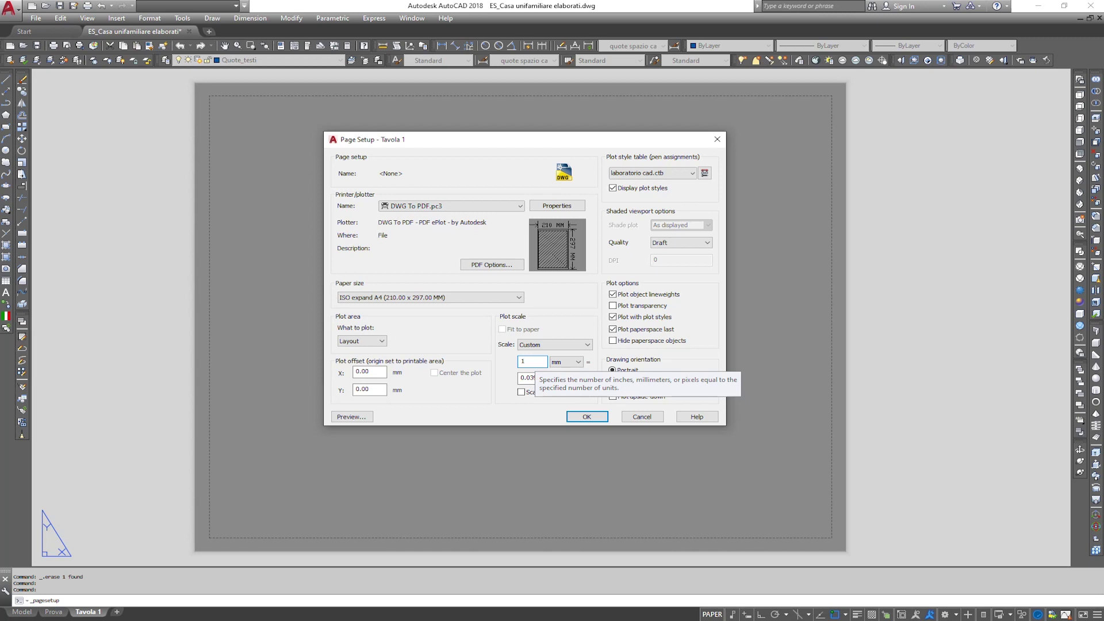
type("0")
key("Tab")
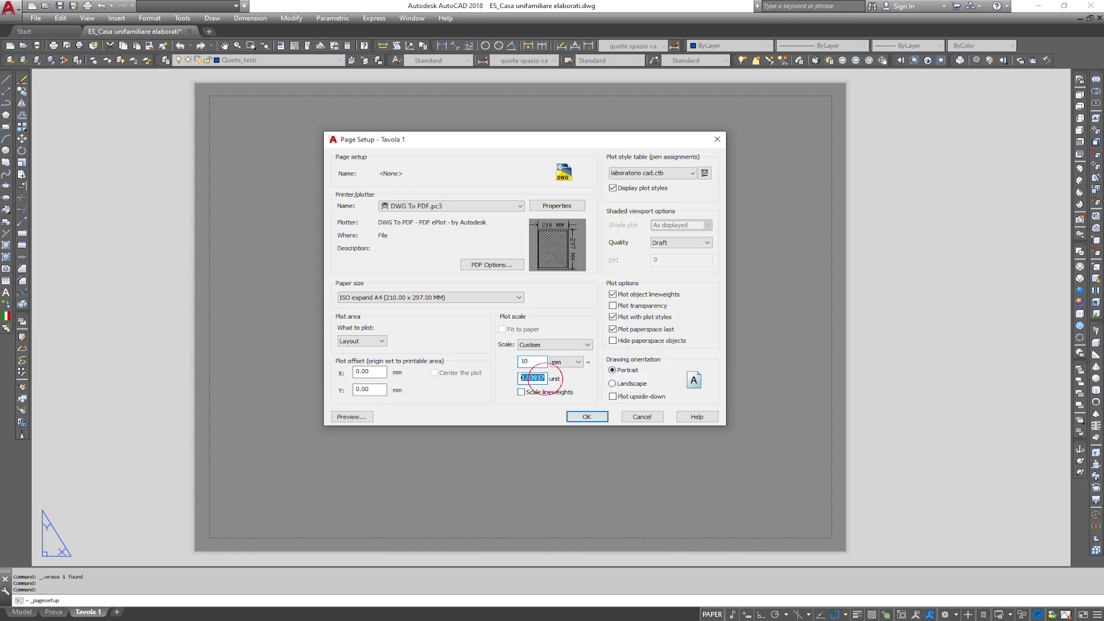
type("1")
left_click(588, 416)
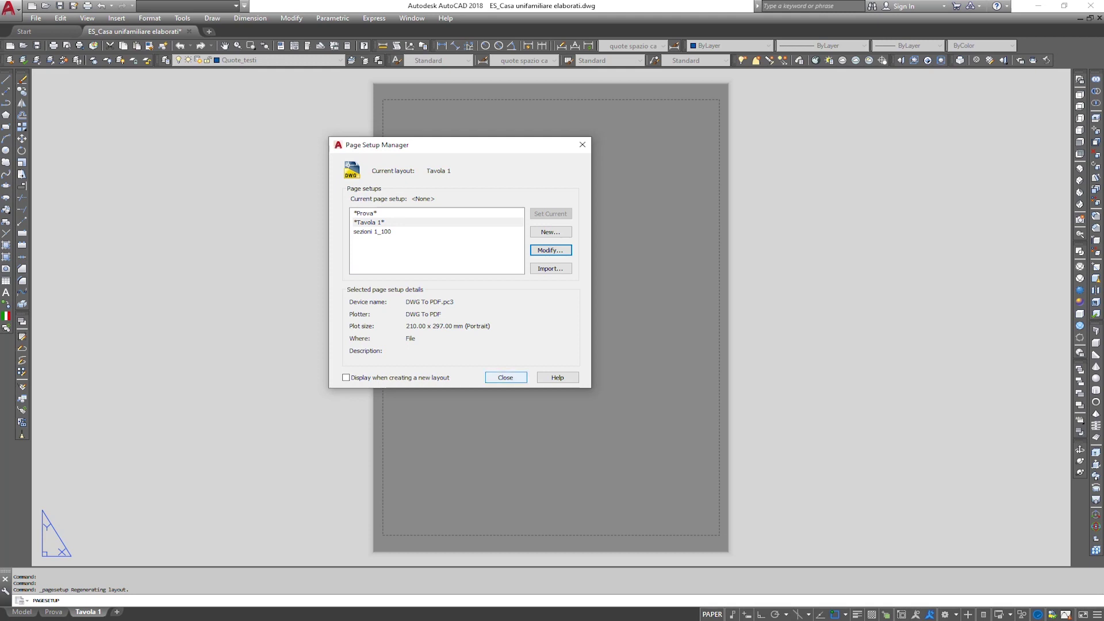
Close the Page Setup Manager and open layout secchi a4 verticale.dwg
left_click(506, 377)
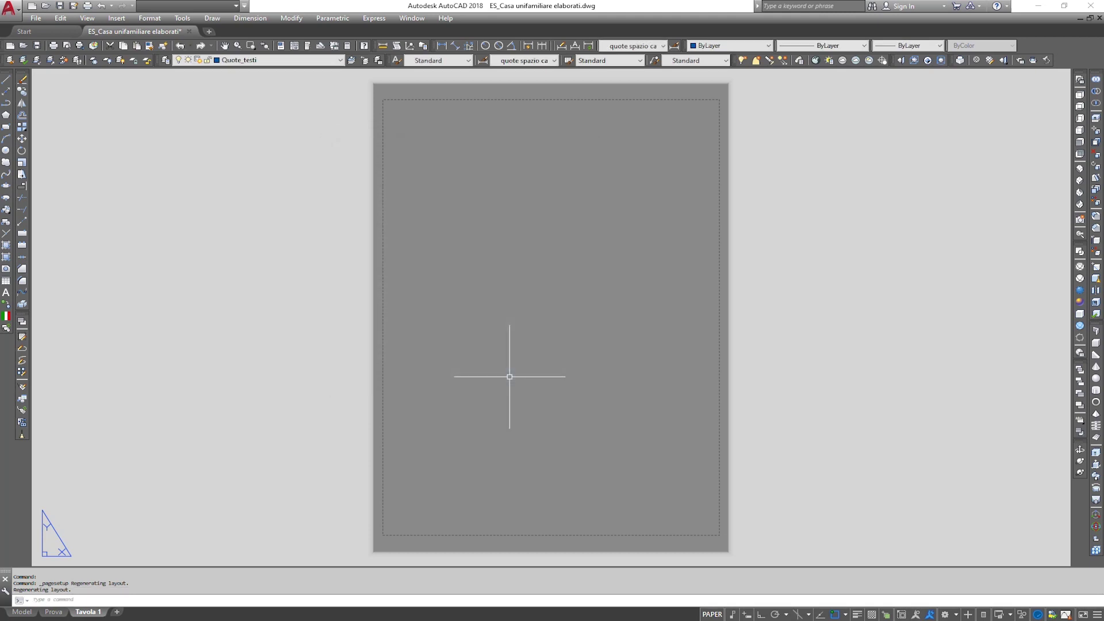
key("Escape")
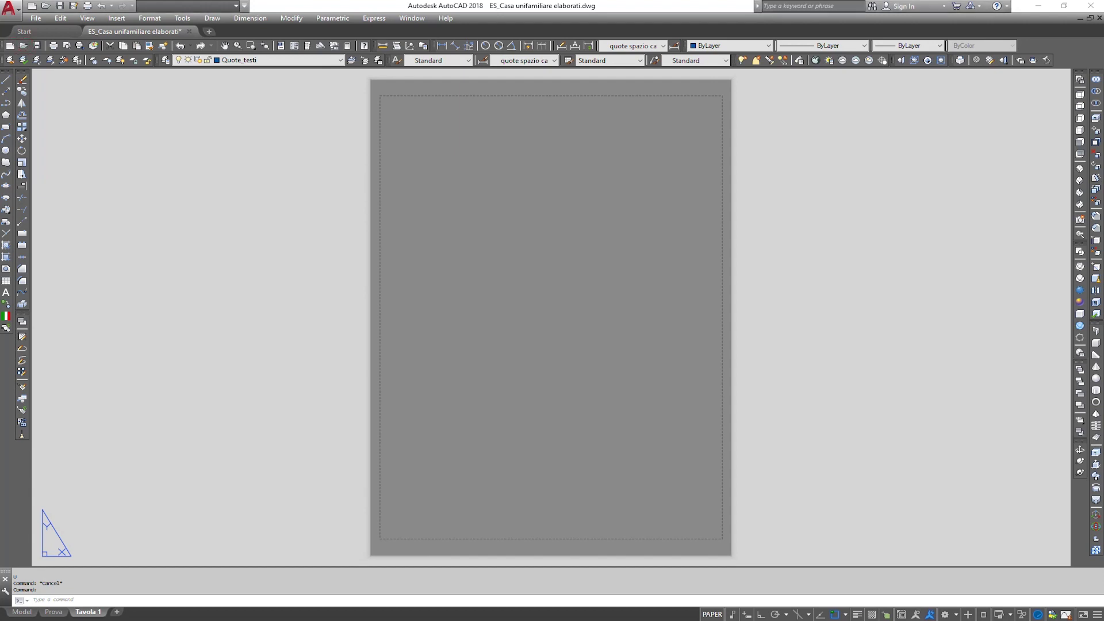
left_click(23, 46)
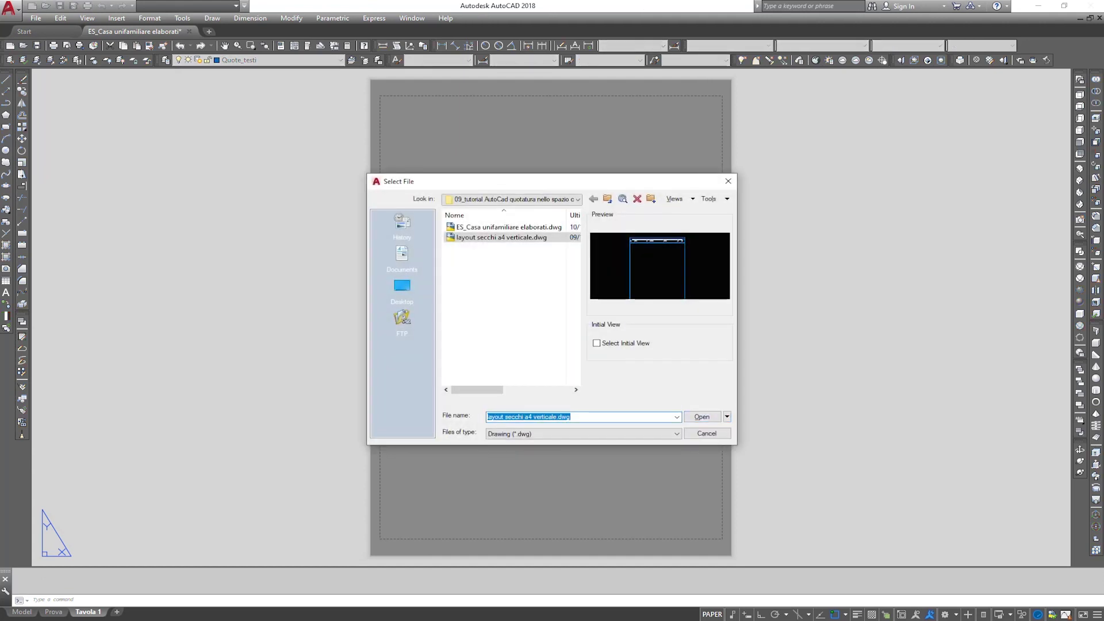
left_click(702, 417)
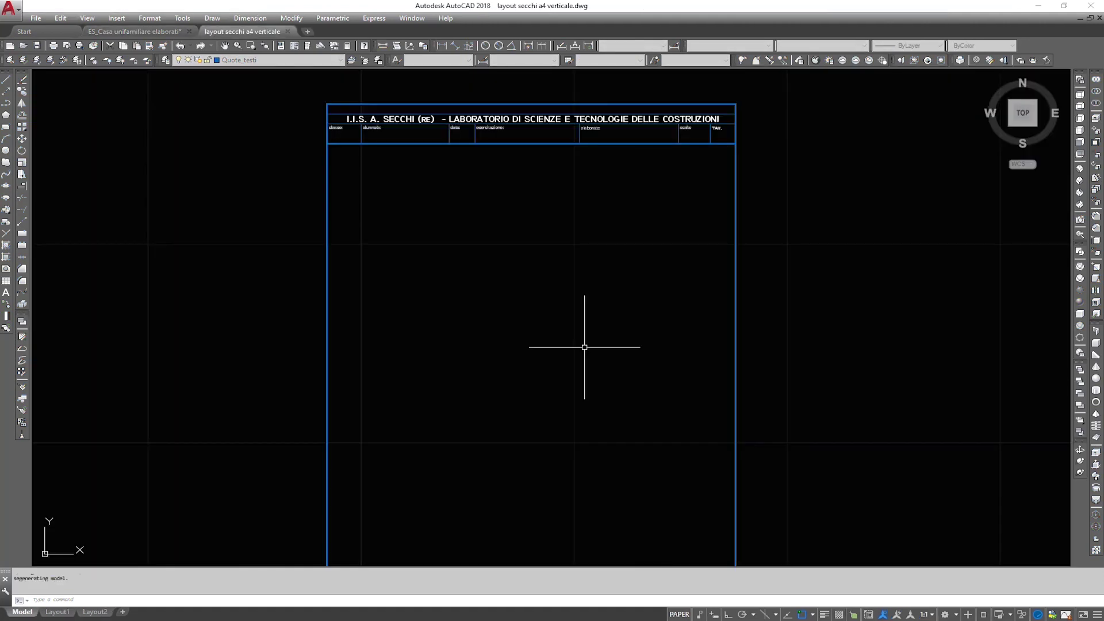
scroll(564, 338, "down", 2)
middle_click_drag(564, 337, 521, 289)
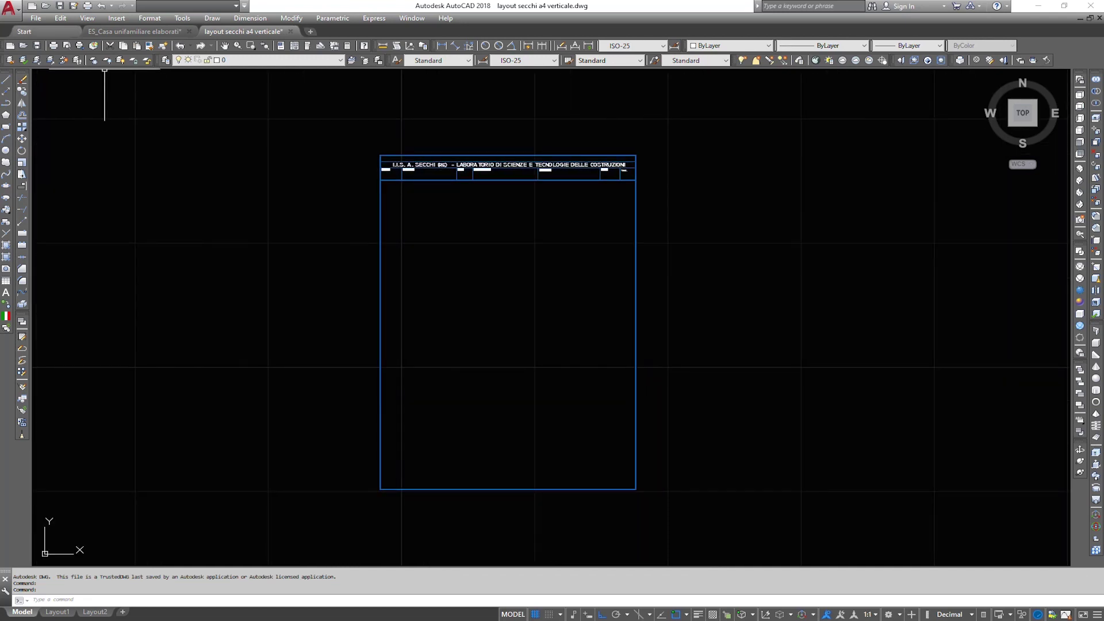
Copy the A4 title-block frame with its lower-left corner as base point
left_click(61, 18)
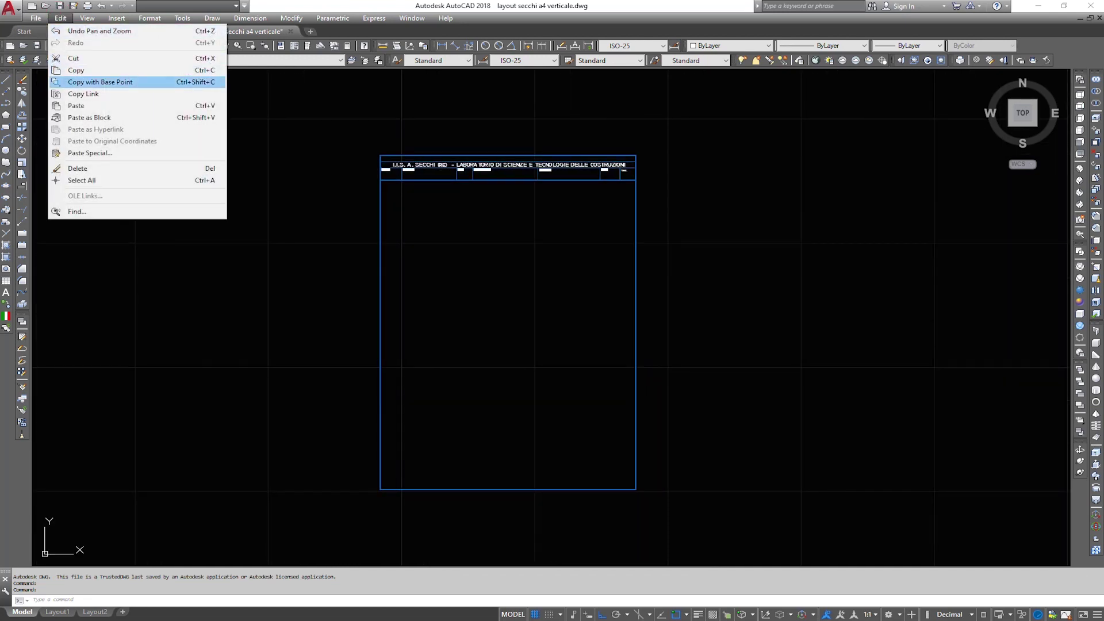
left_click(98, 82)
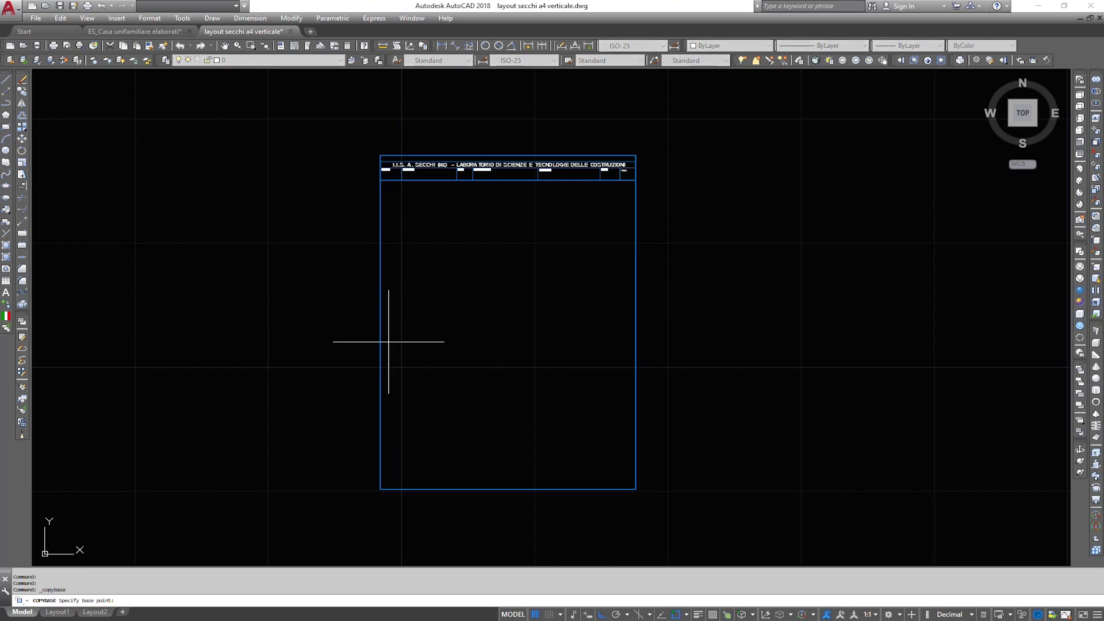
left_click(384, 486)
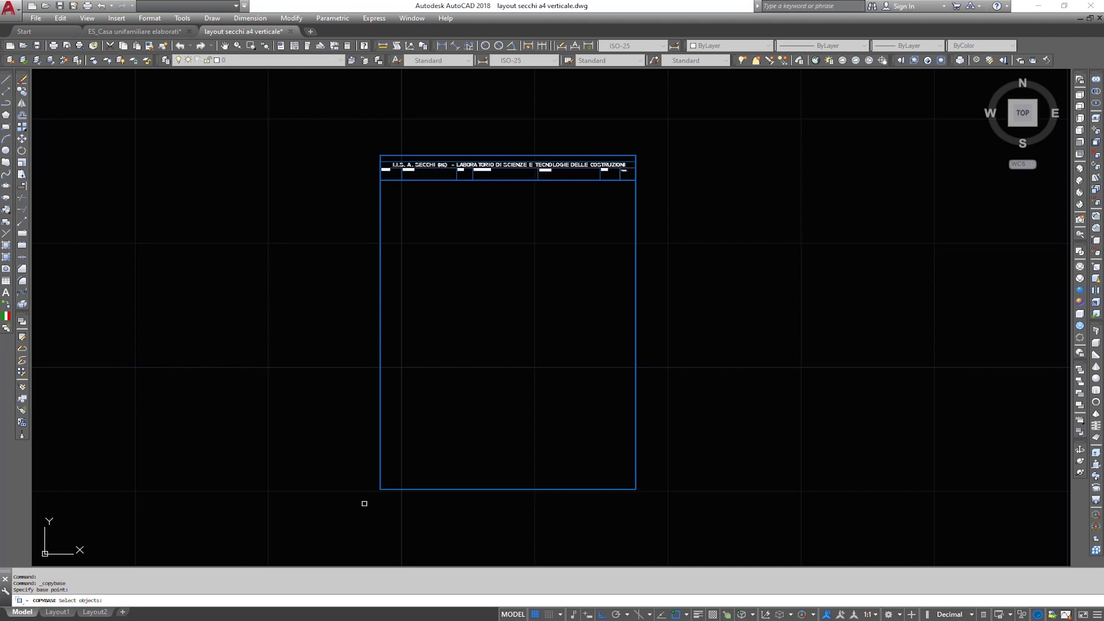
left_click(364, 503)
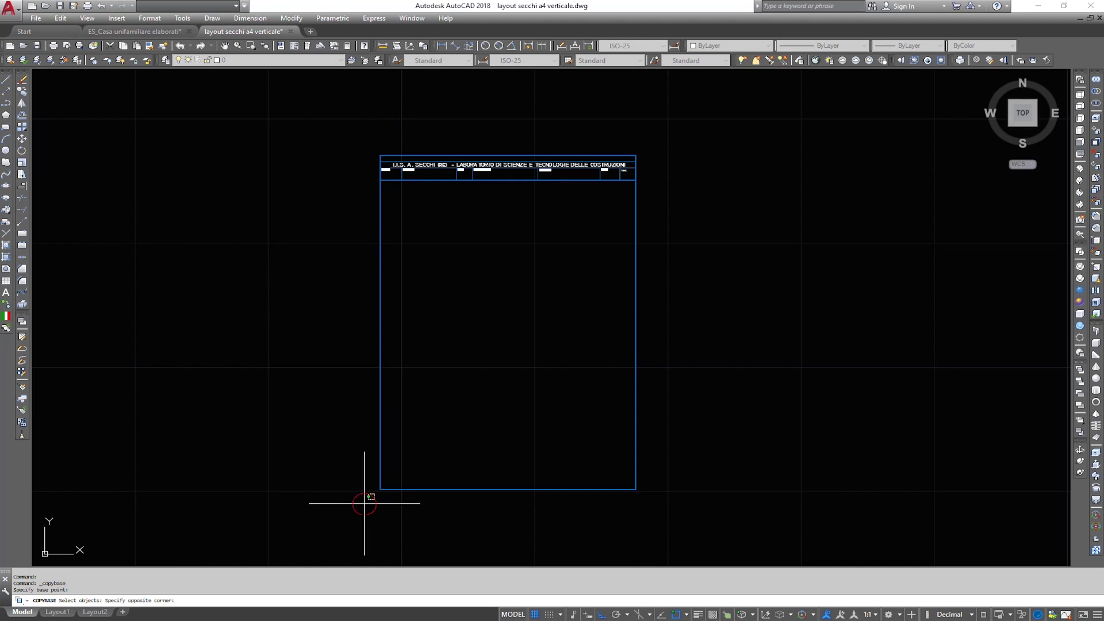
left_click(656, 142)
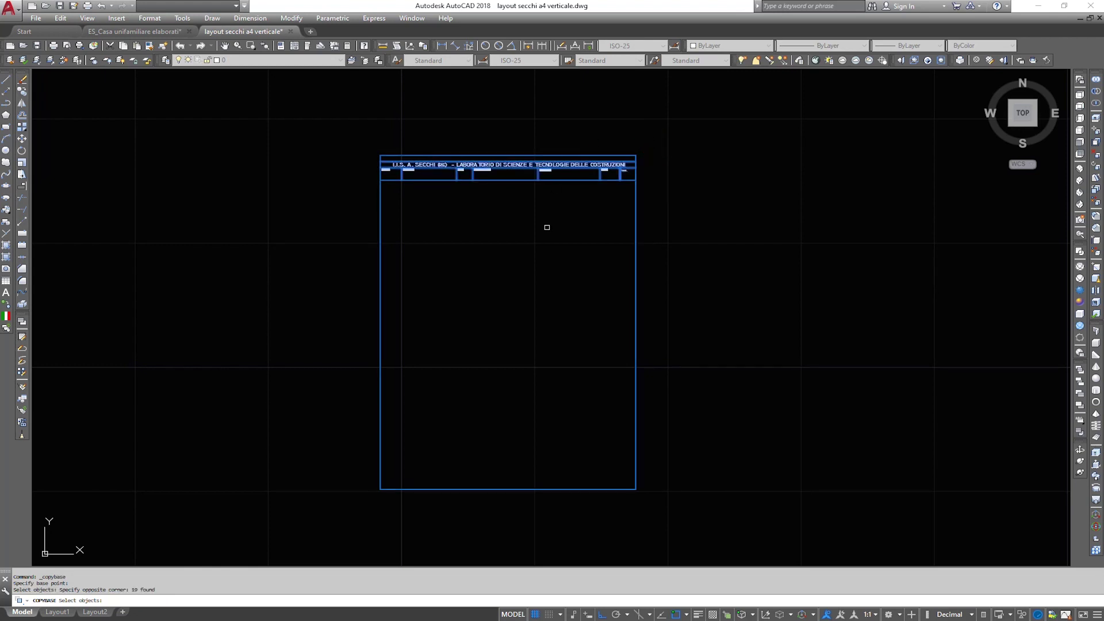
key("Return")
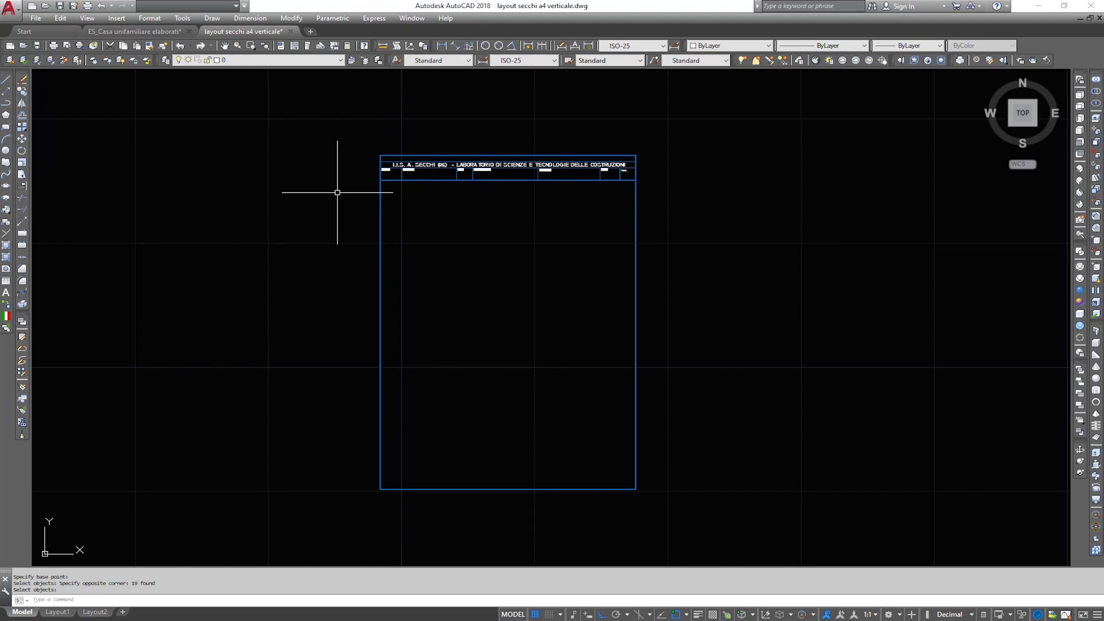
left_click(412, 18)
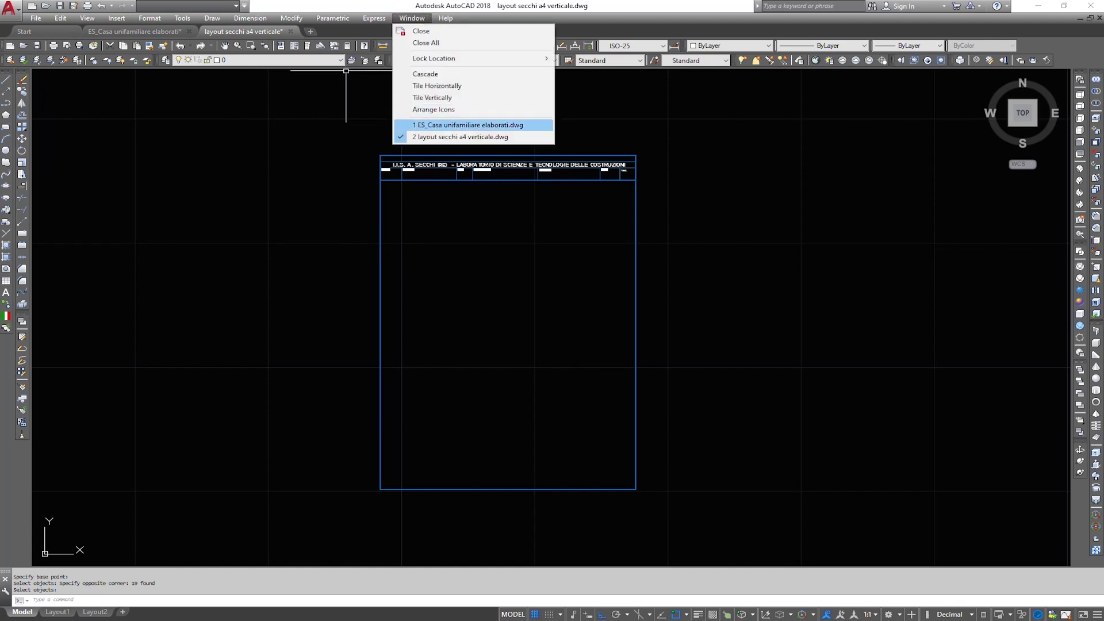
Paste the copied title-block frame at the Tavola 1 sheet's lower-left corner
left_click(468, 125)
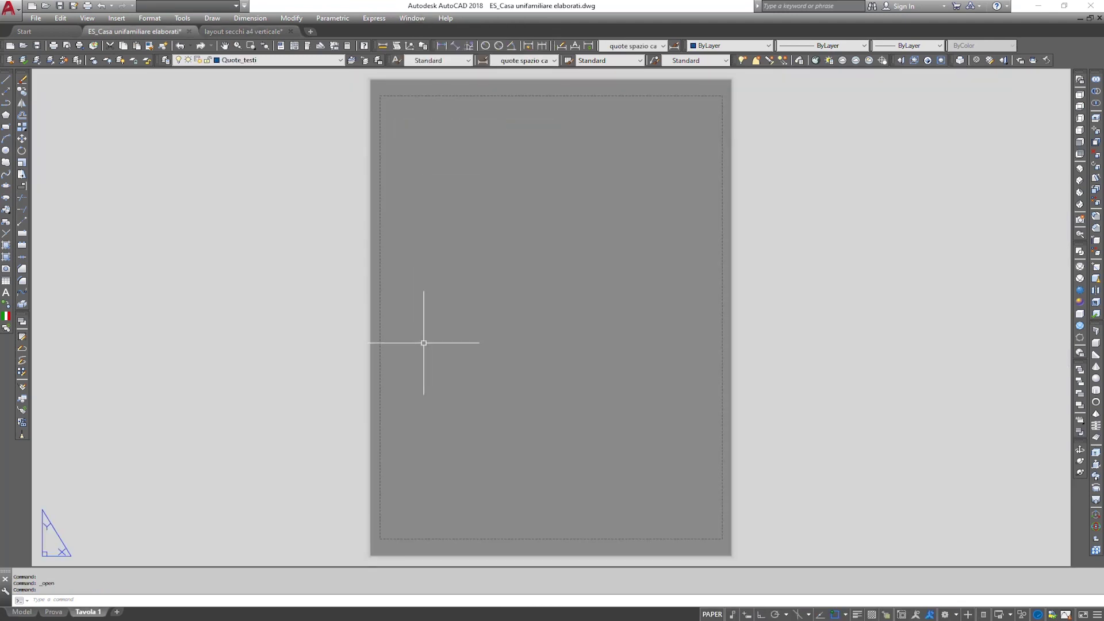
key("ctrl+v")
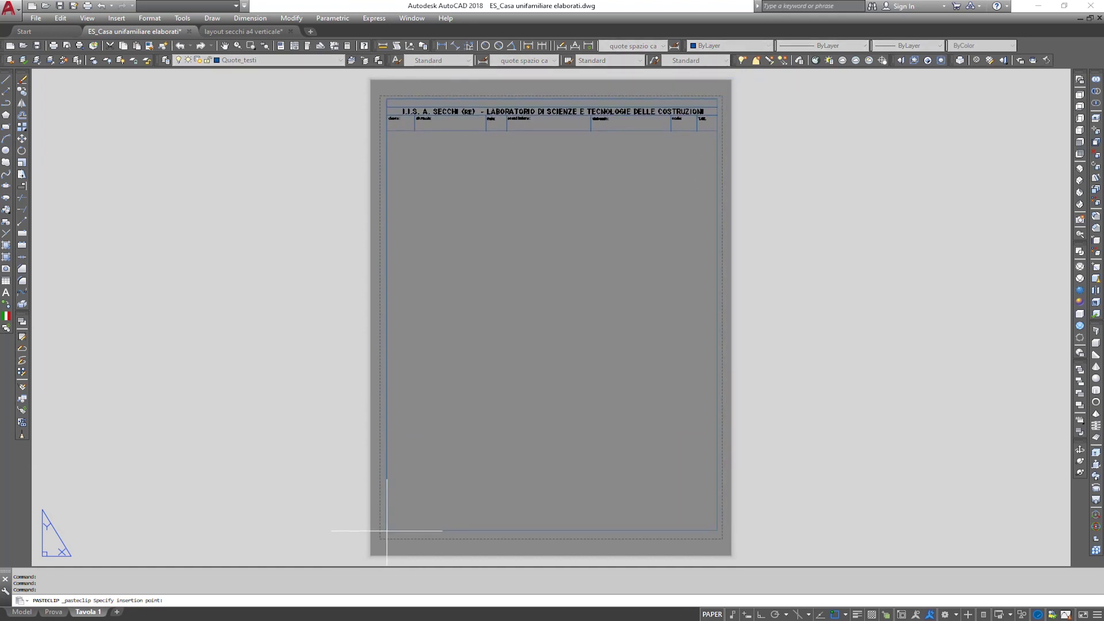
left_click(386, 533)
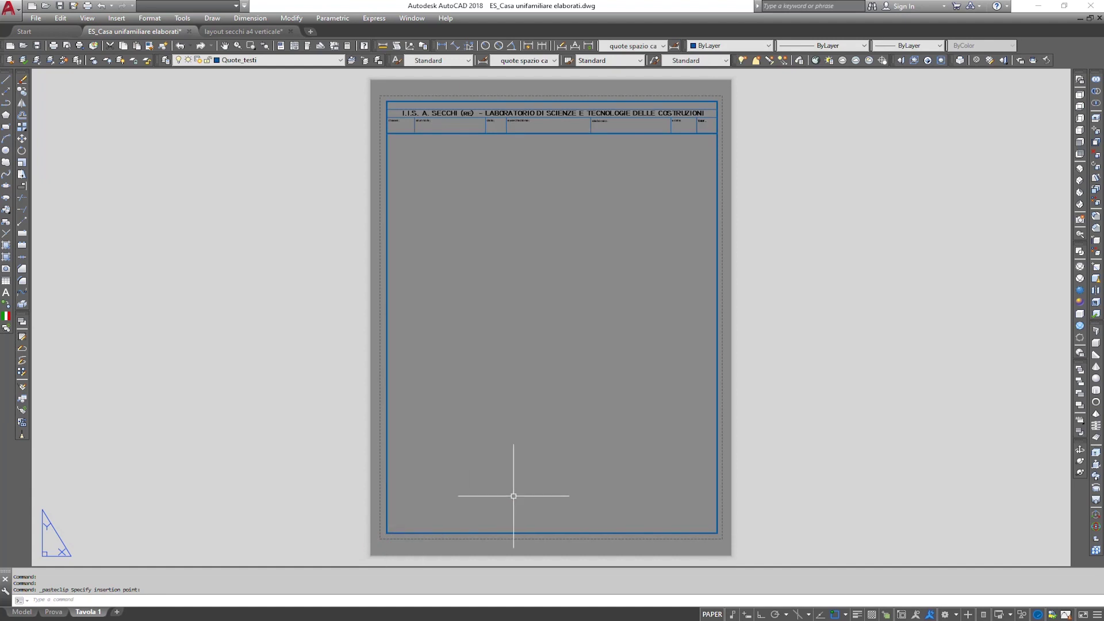
key("ctrl+z")
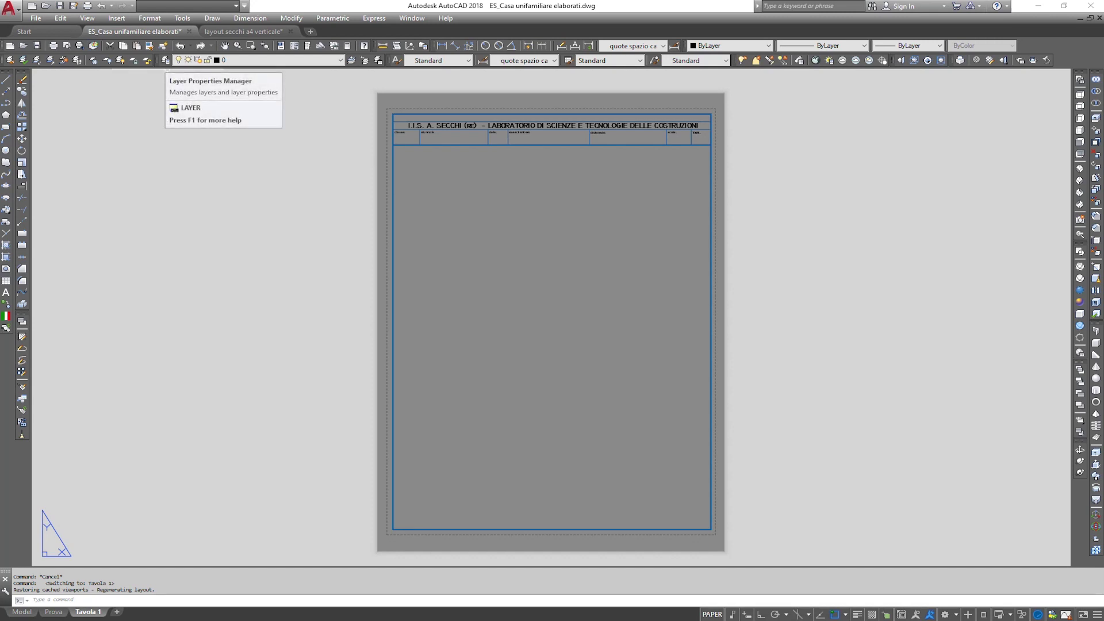
Create a layer named 'viste spazio carta' and make it the current layer
left_click(166, 60)
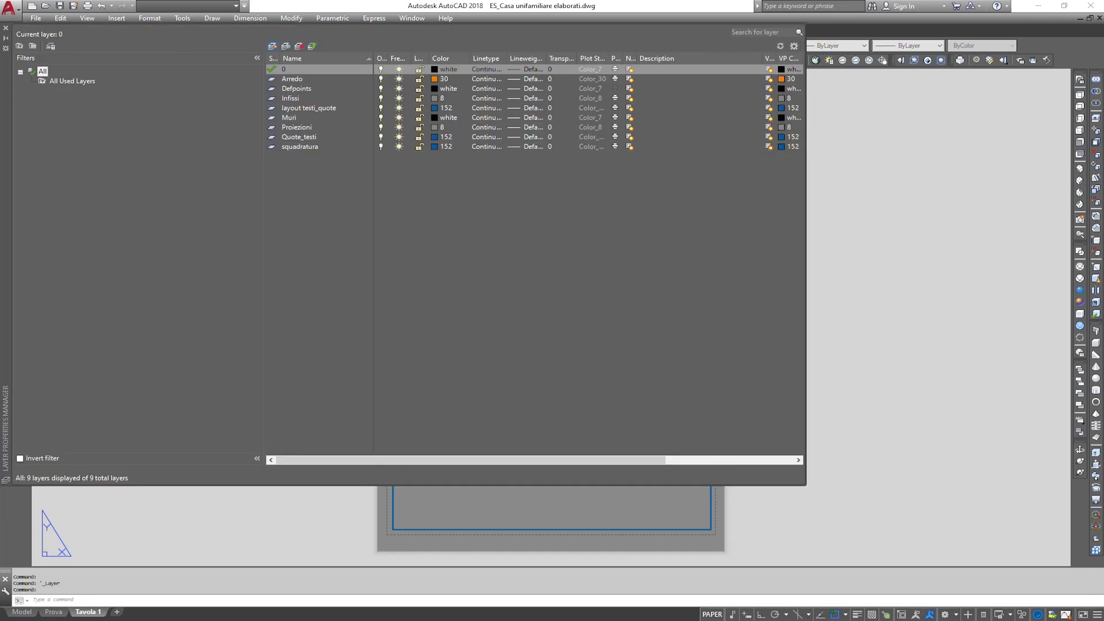
key("alt+n")
type("vo")
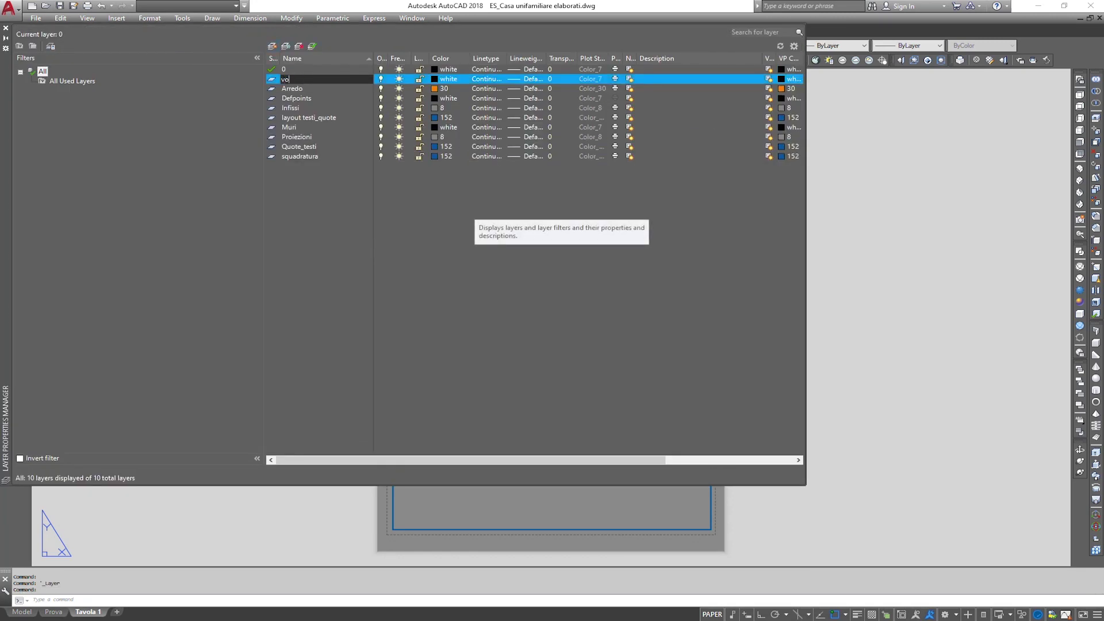
type("te")
type(" spazio car")
type("ta")
key("Return")
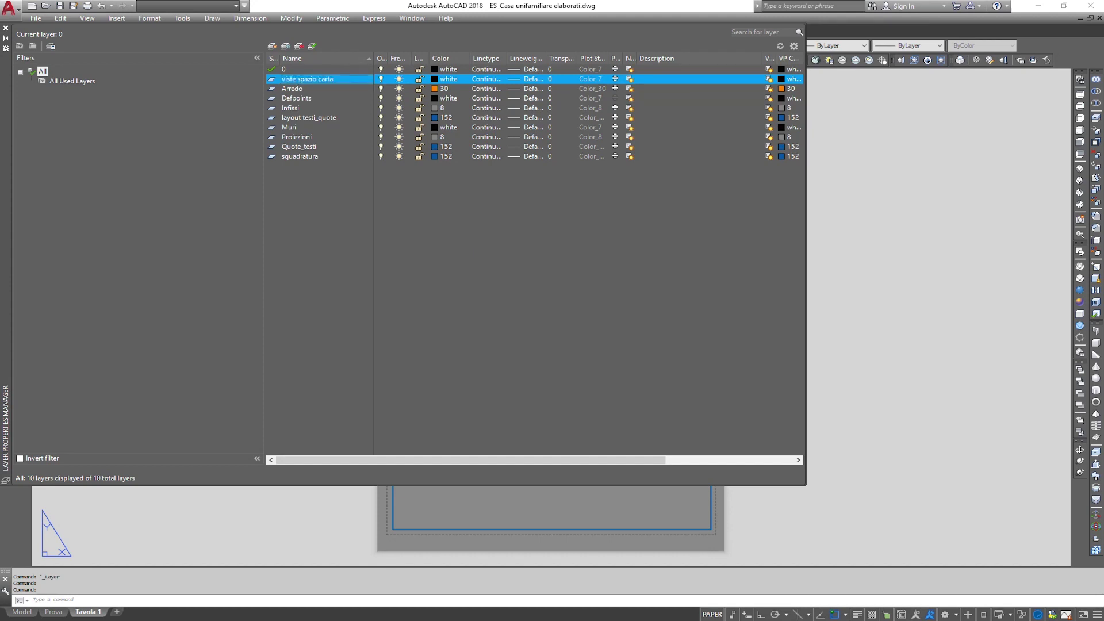
key("alt+c")
key("Return")
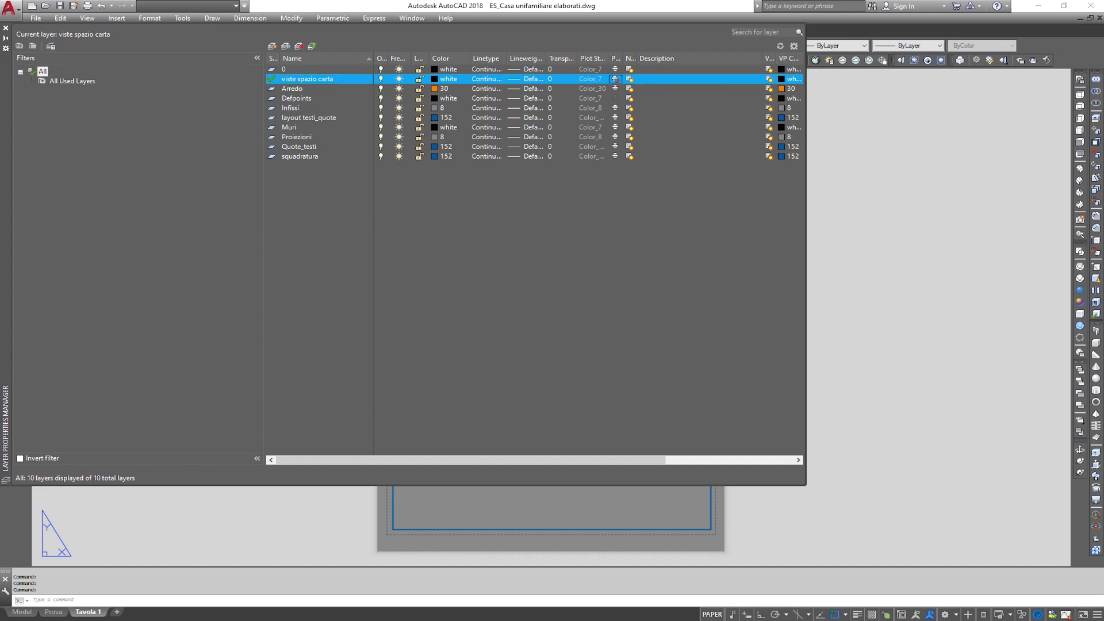
left_click(6, 28)
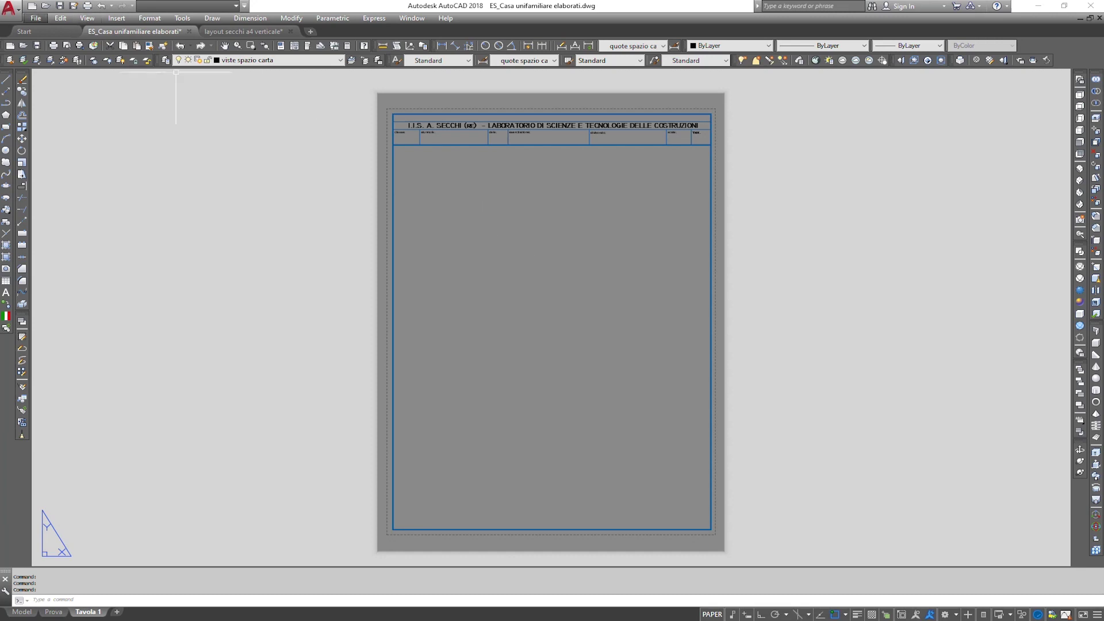
Draw a single rectangular viewport below the title block showing the floor plan
left_click(87, 18)
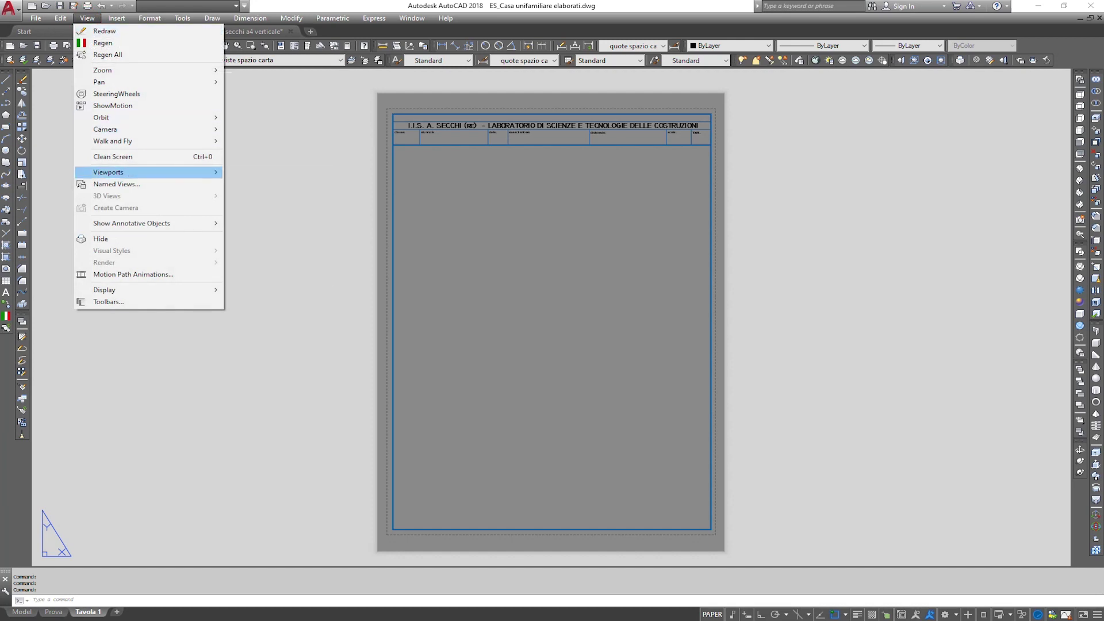
mouse_move(109, 171)
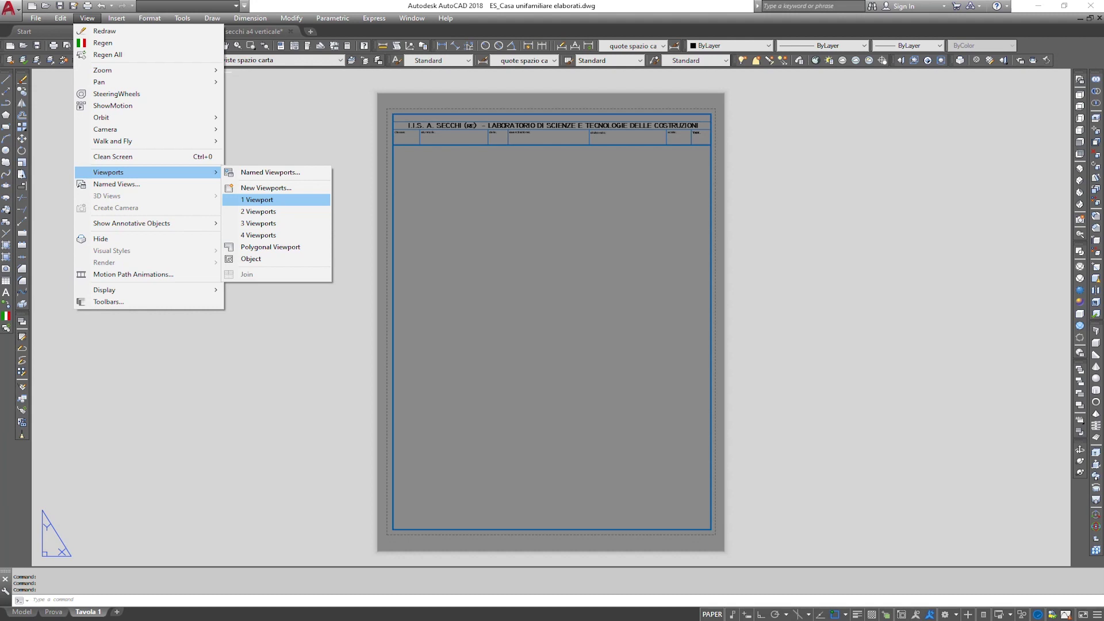
left_click(257, 199)
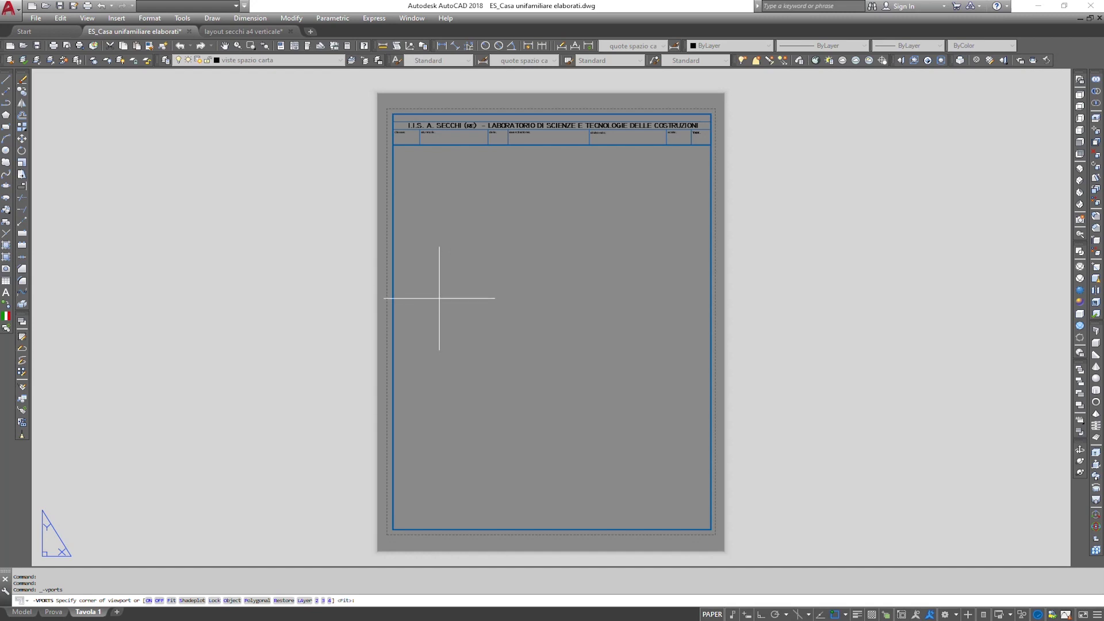
left_click(440, 298)
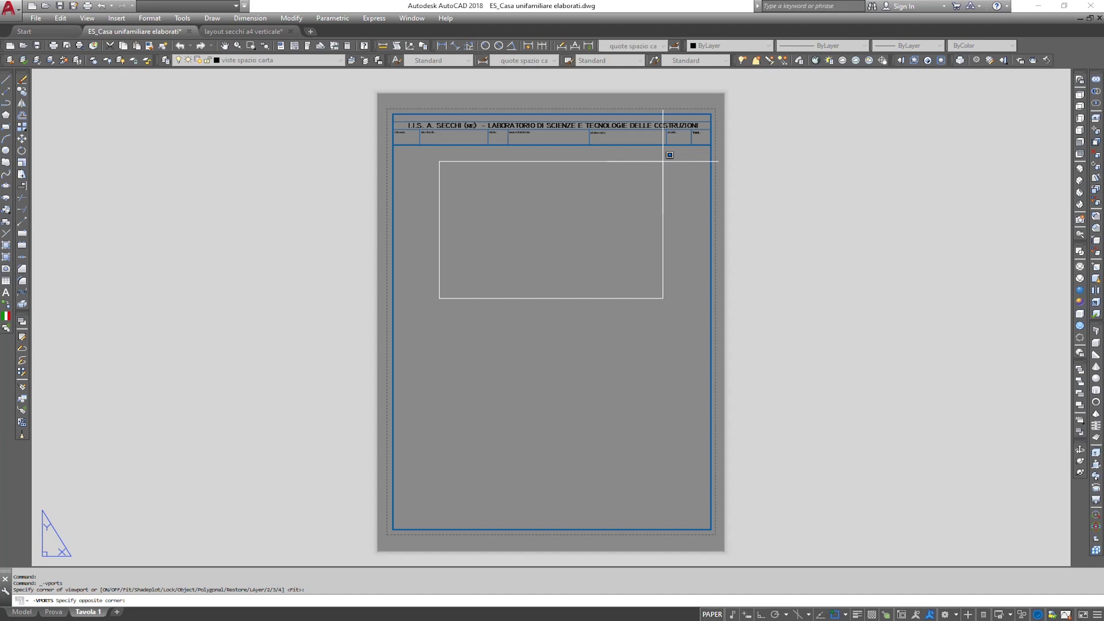
left_click(663, 161)
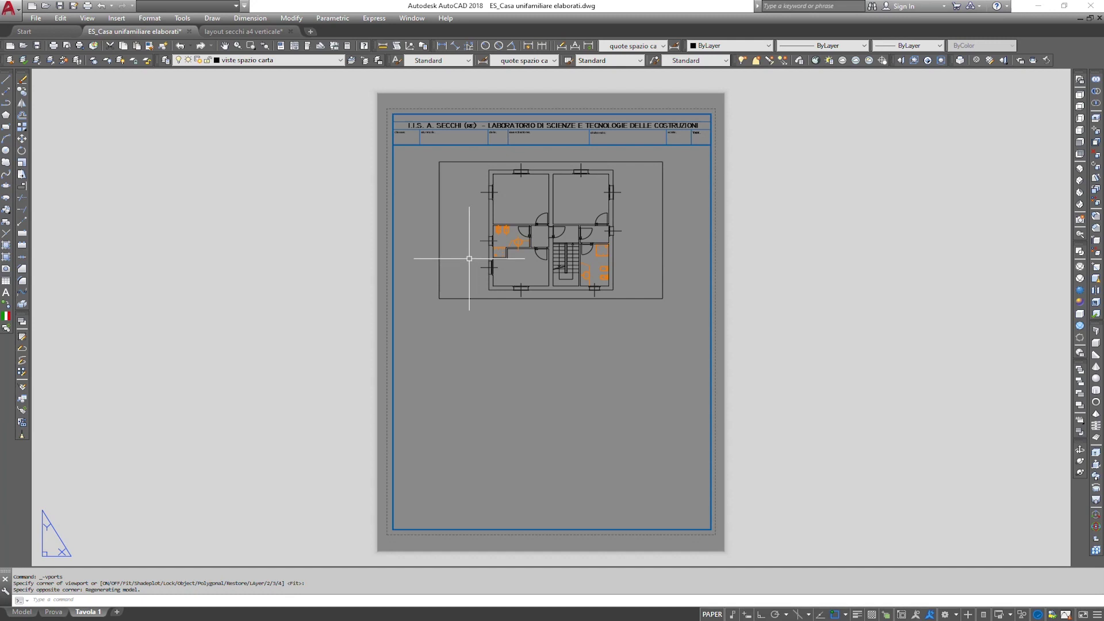
Zoom the floor plan inside the viewport to 1/100xp scale
double_click(469, 258)
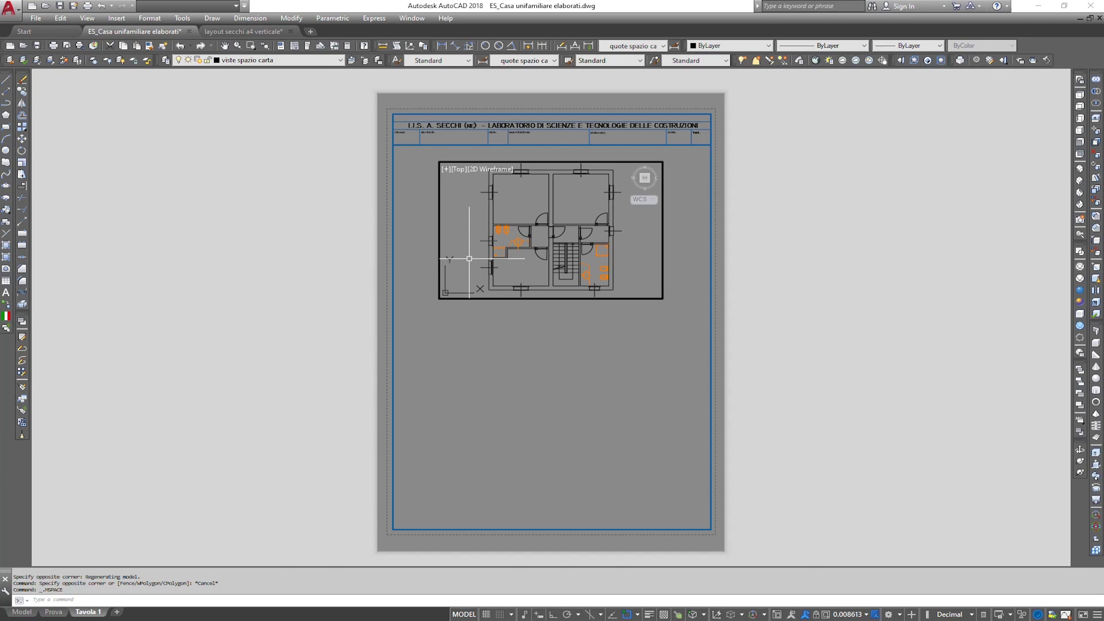
type("z")
key("Return")
type("1/100xp")
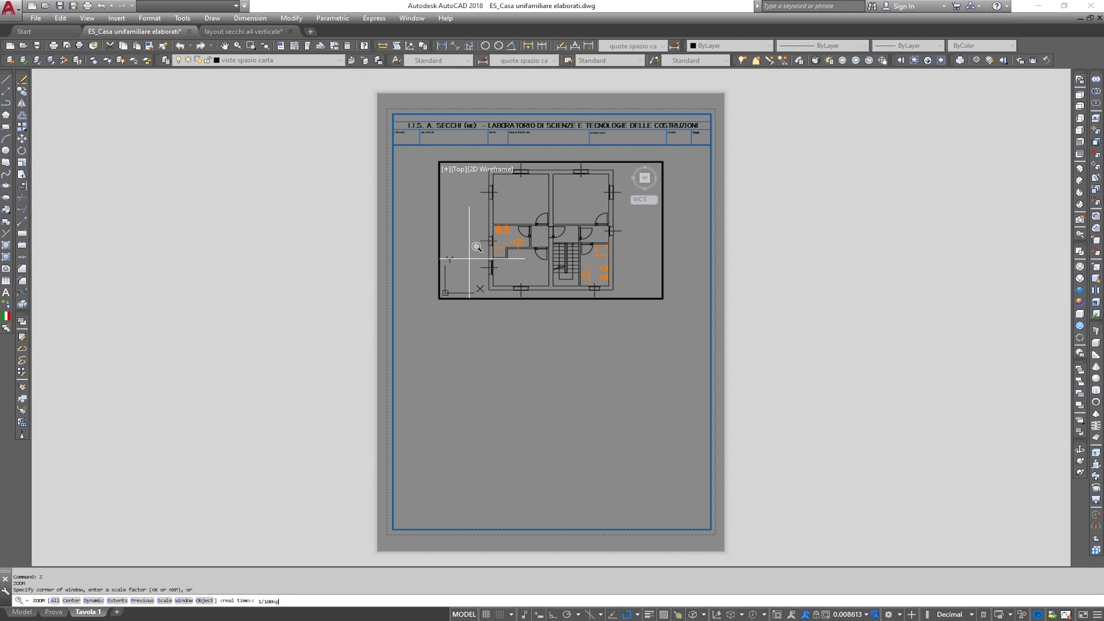
type("xp")
key("Return")
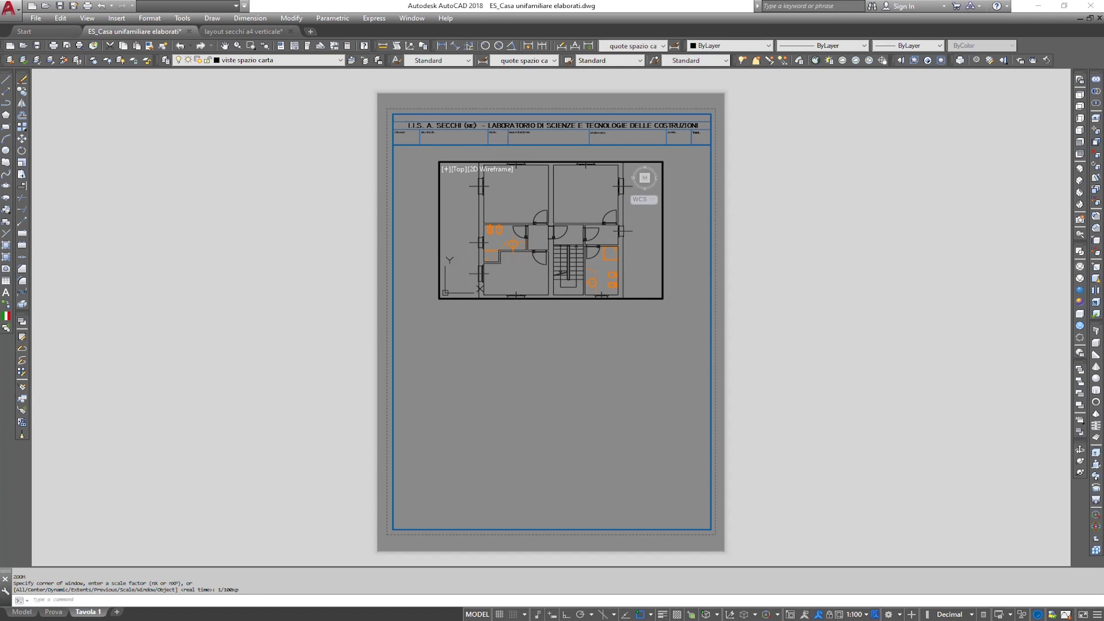
Stretch the viewport's lower-left corner down and left to fit the plan
double_click(482, 320)
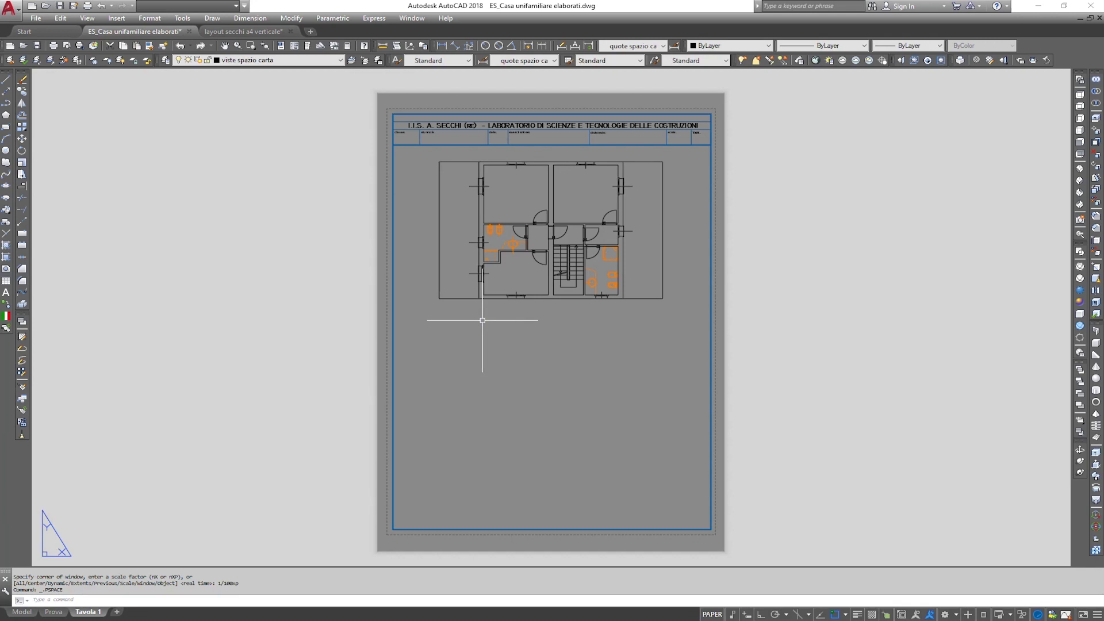
left_click(465, 298)
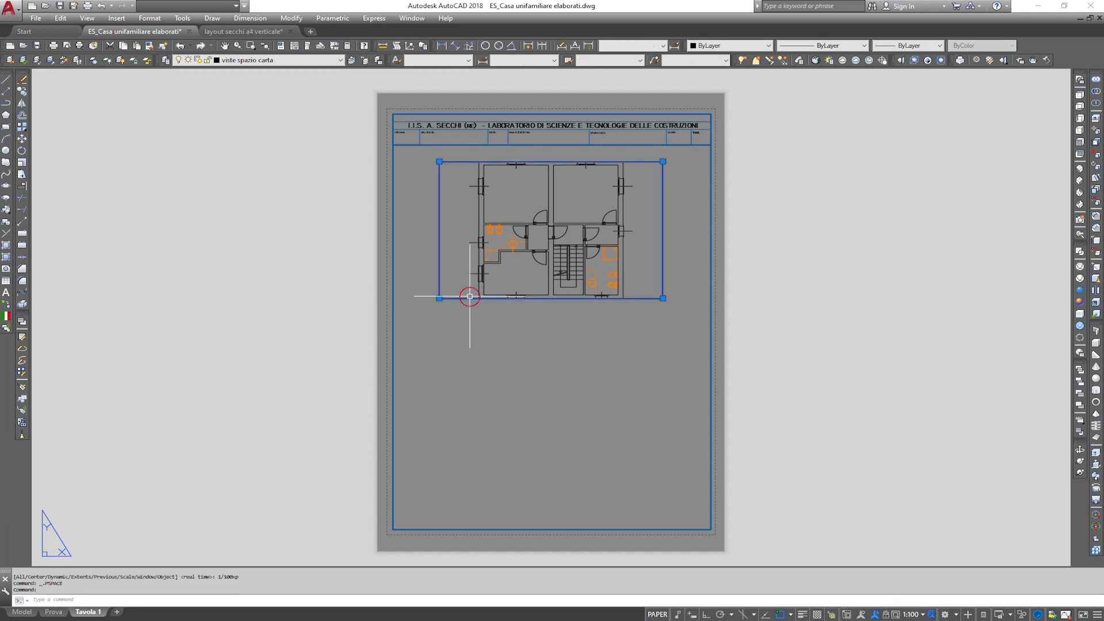
left_click(440, 298)
left_click(435, 320)
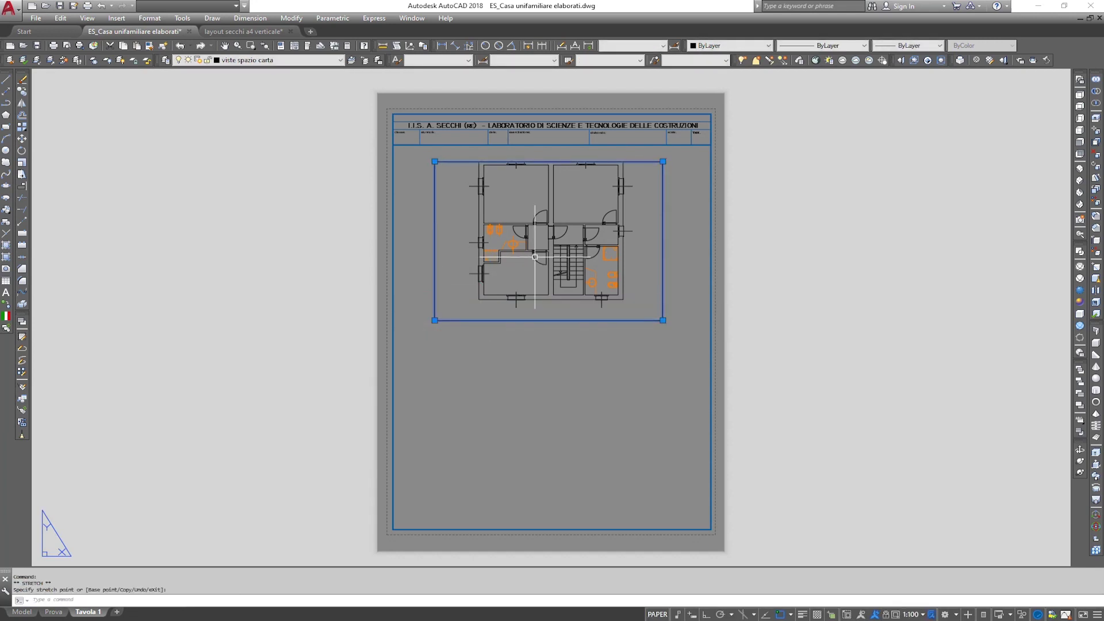
double_click(532, 277)
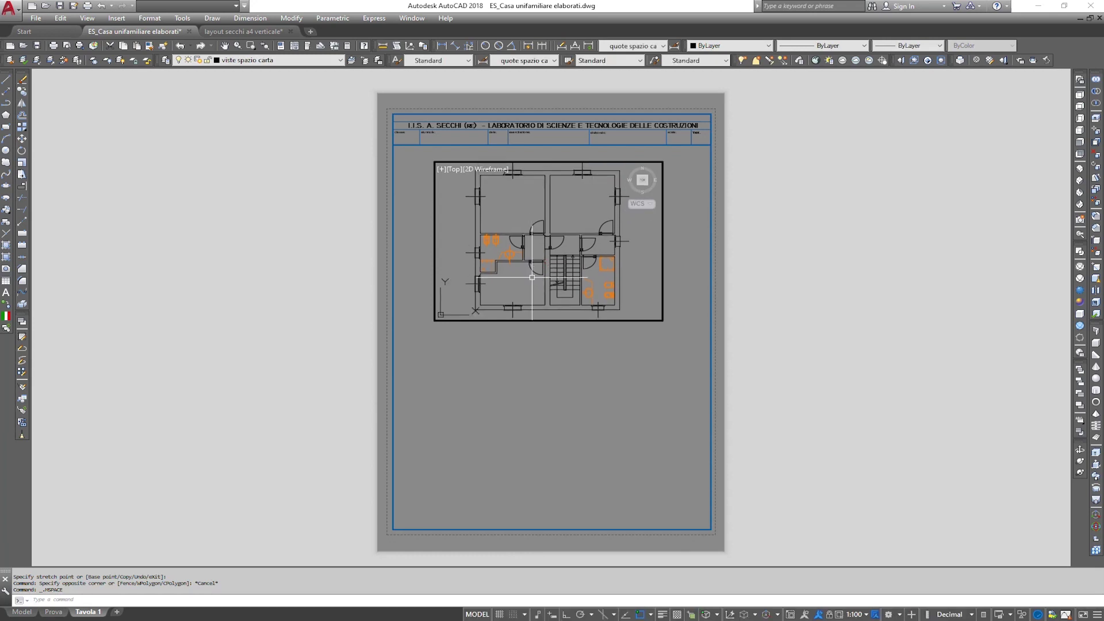
double_click(564, 365)
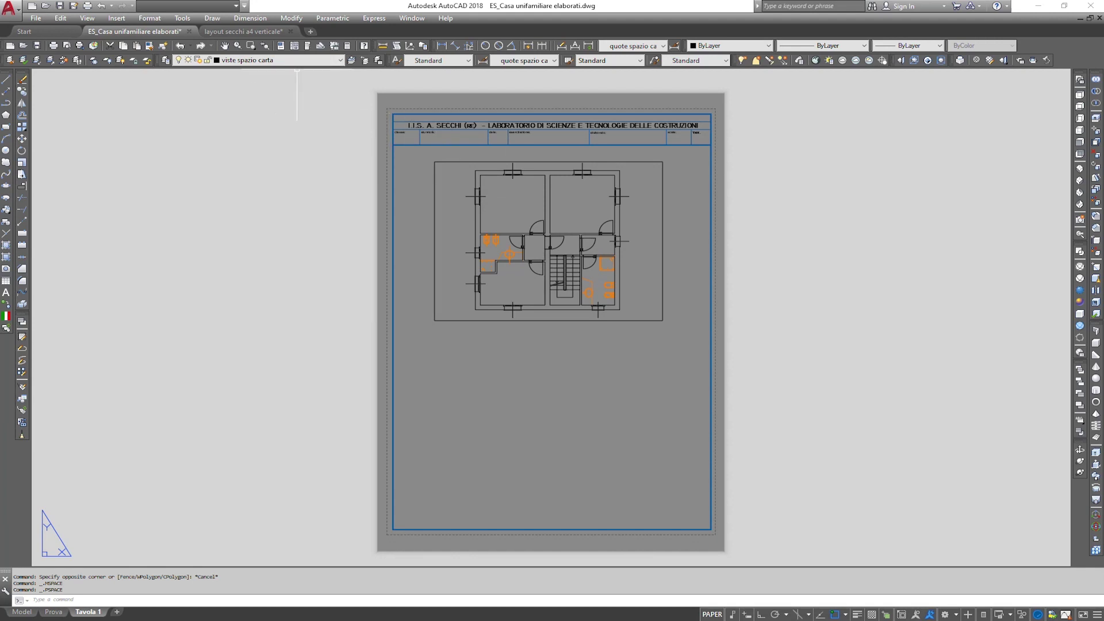
Set the plan viewport's Display locked property to Yes in the Properties palette
left_click(282, 46)
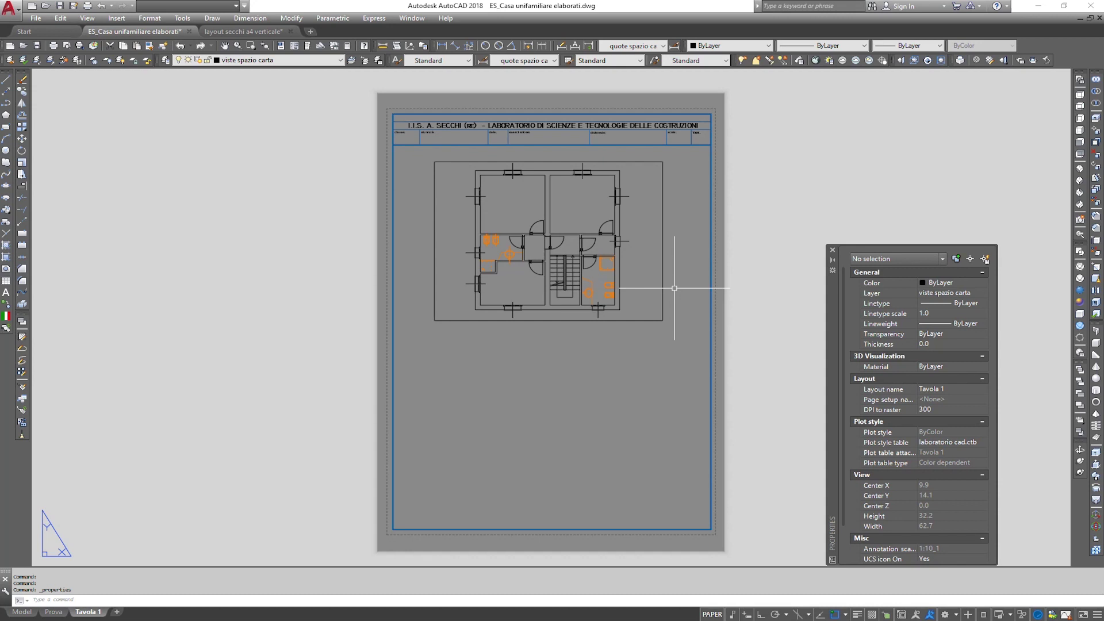
left_click(663, 287)
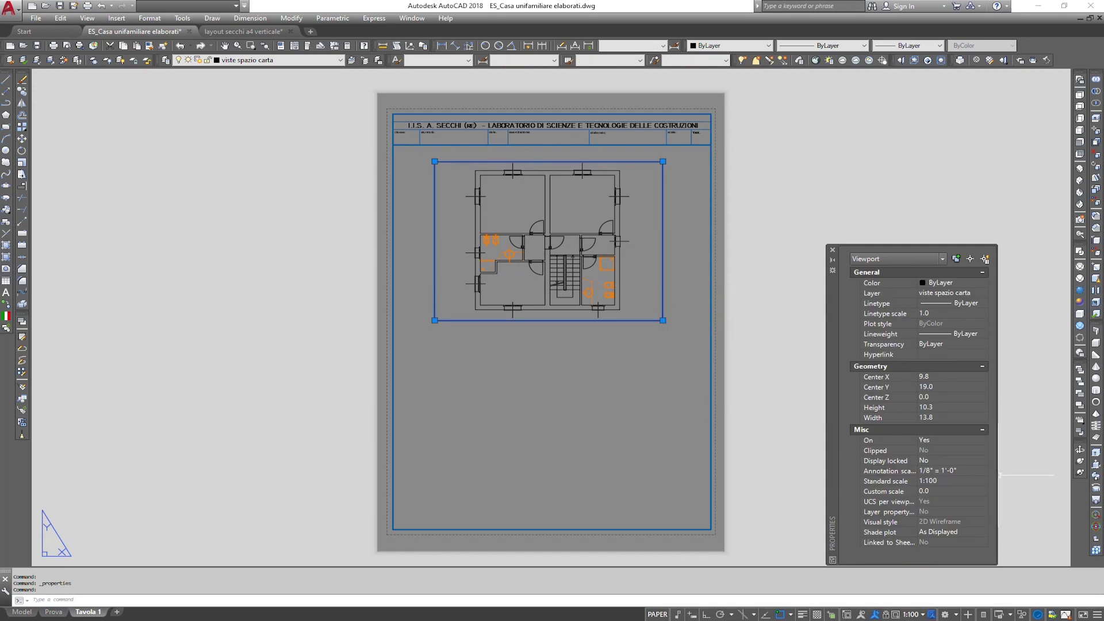
left_click(949, 461)
left_click(983, 461)
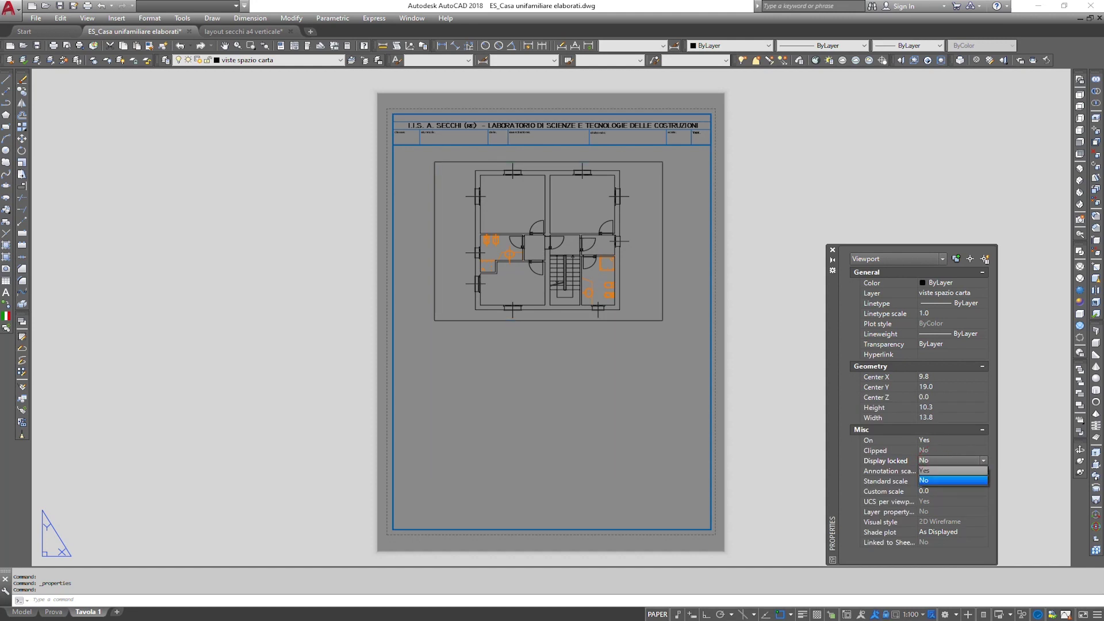
left_click(949, 481)
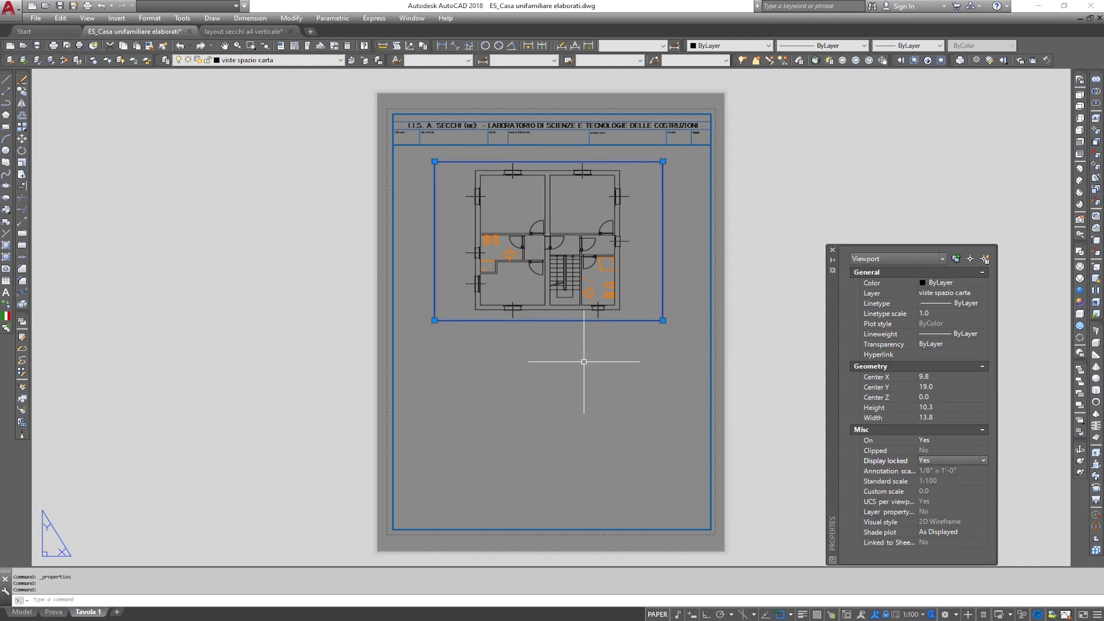
Test the lock by panning inside the viewport, then return to paper space
double_click(644, 268)
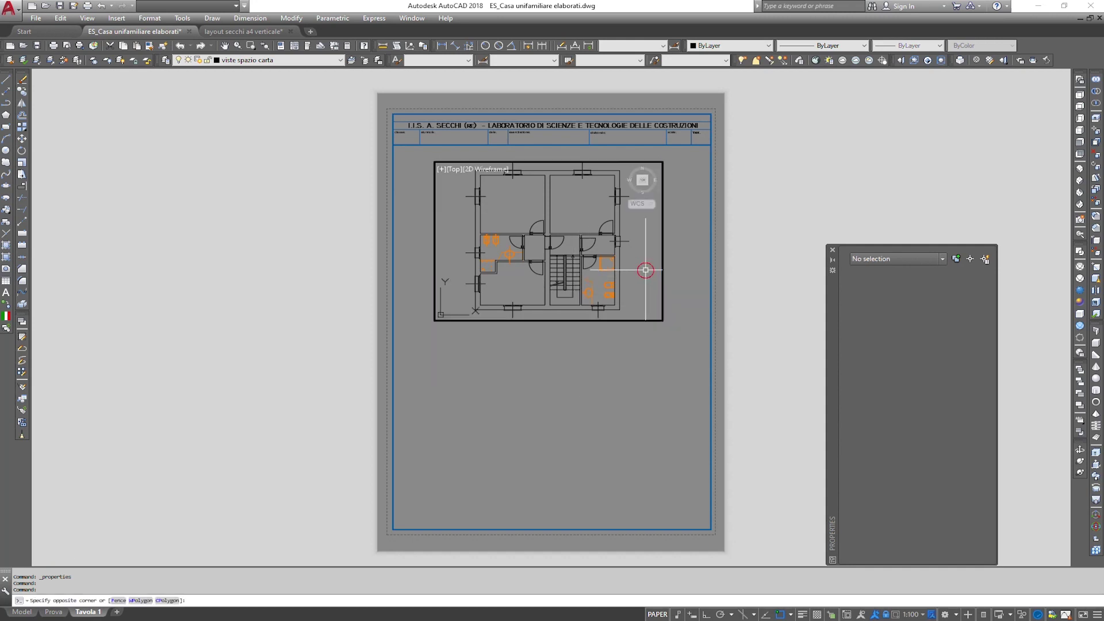
middle_click_drag(638, 259, 591, 248)
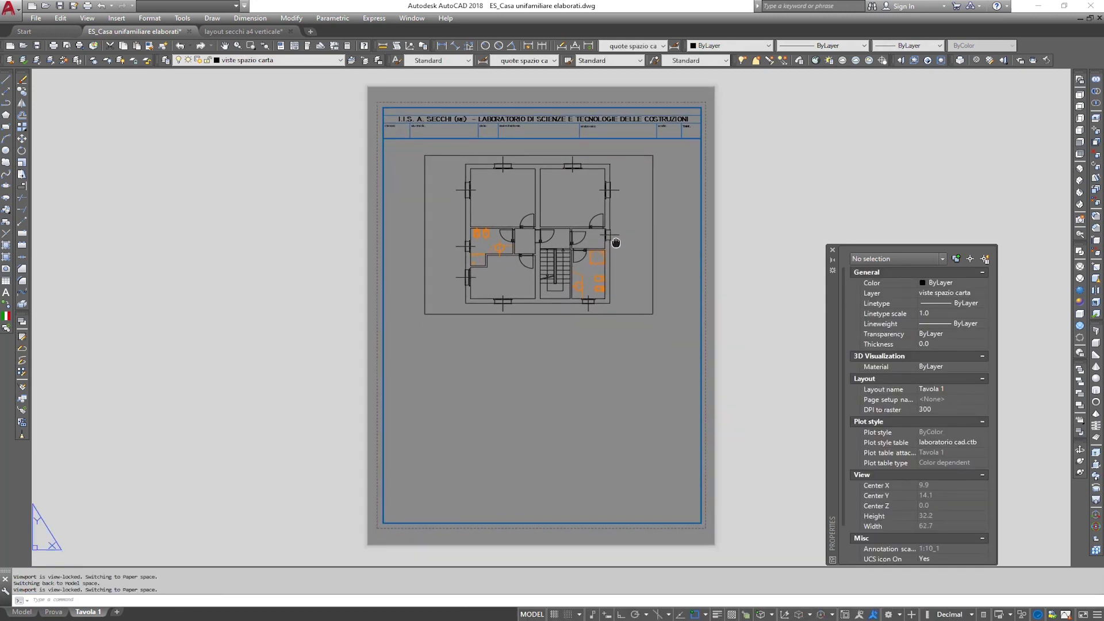
double_click(581, 368)
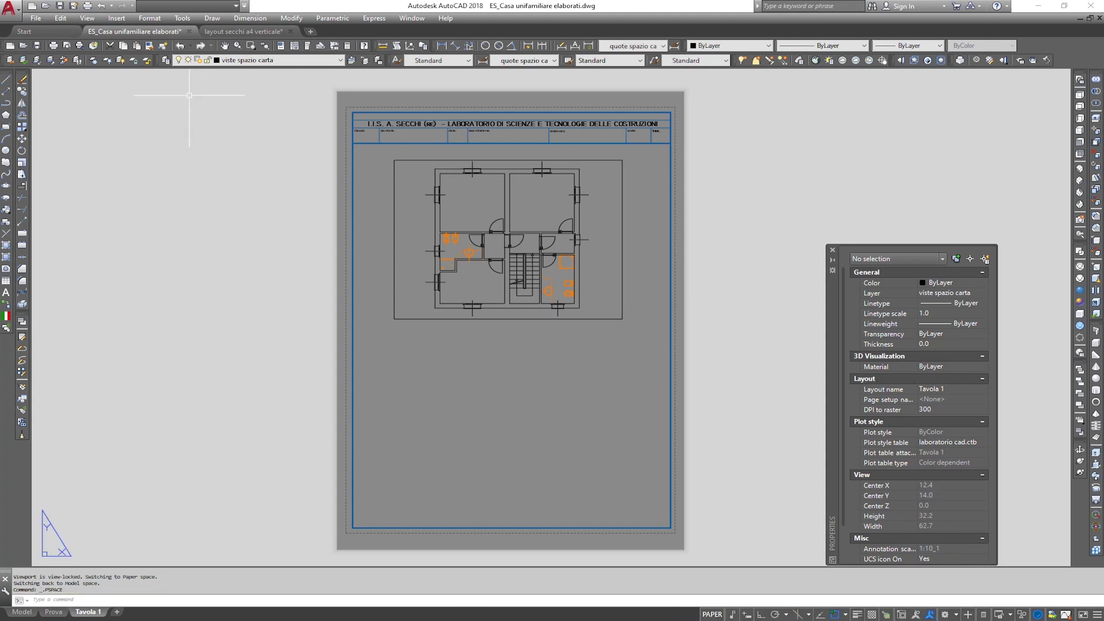
left_click(832, 249)
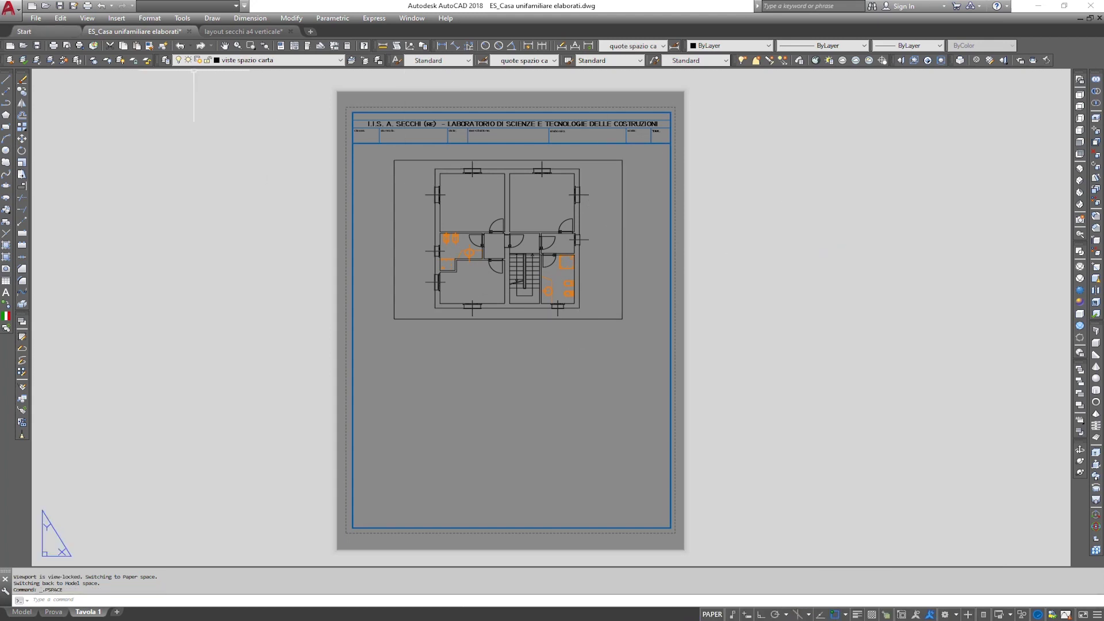
Create a single viewport spanning the lower half of the Tavola 1 sheet below the first
left_click(87, 18)
mouse_move(108, 171)
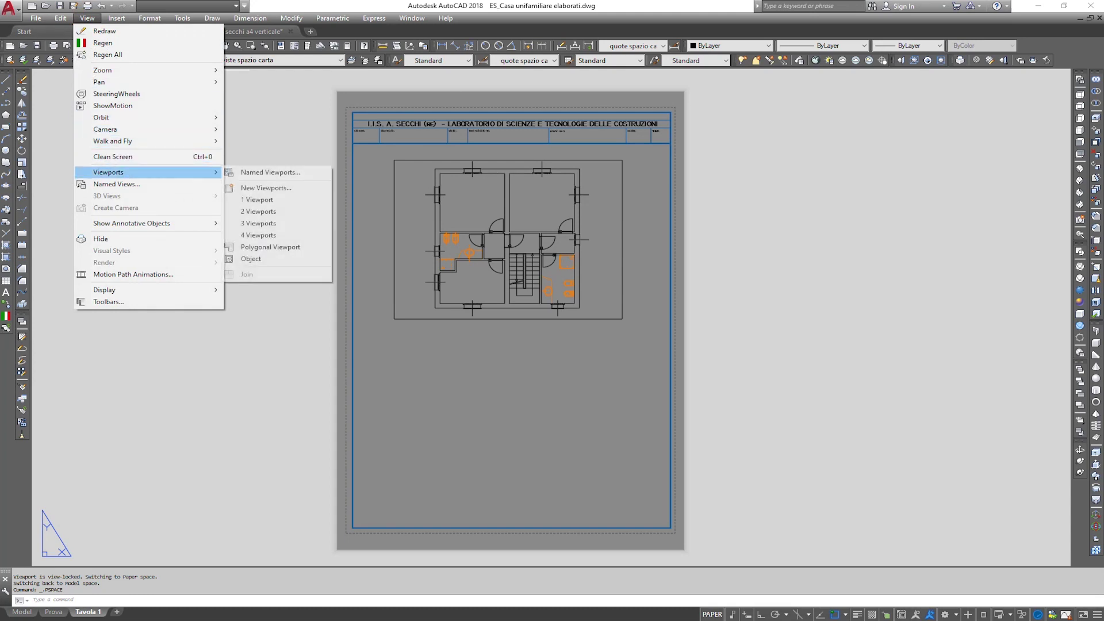
left_click(256, 199)
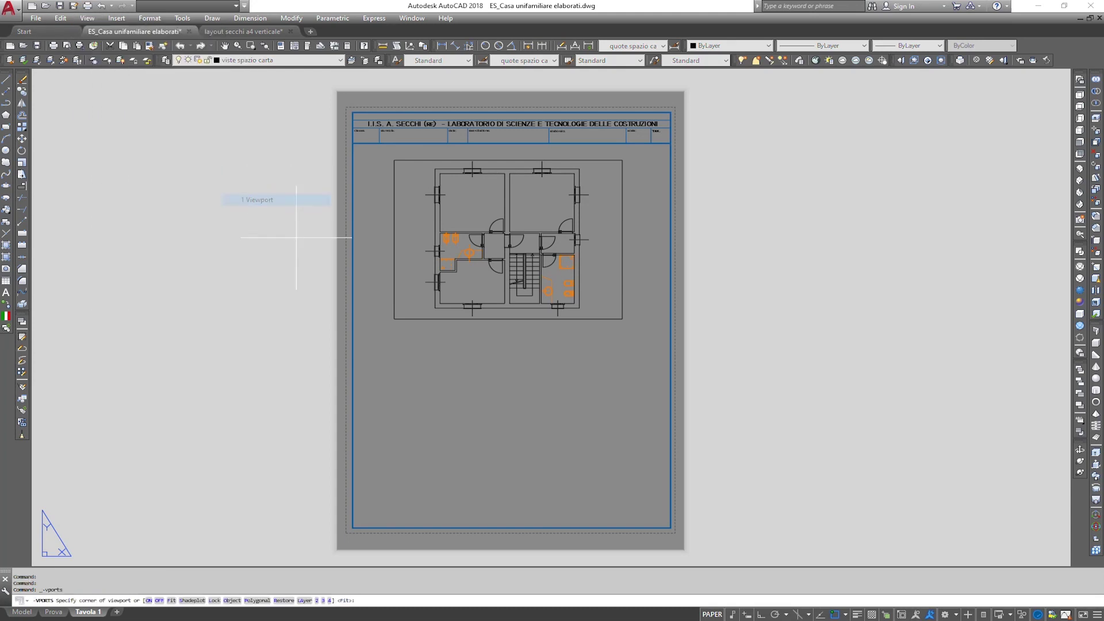
left_click(393, 492)
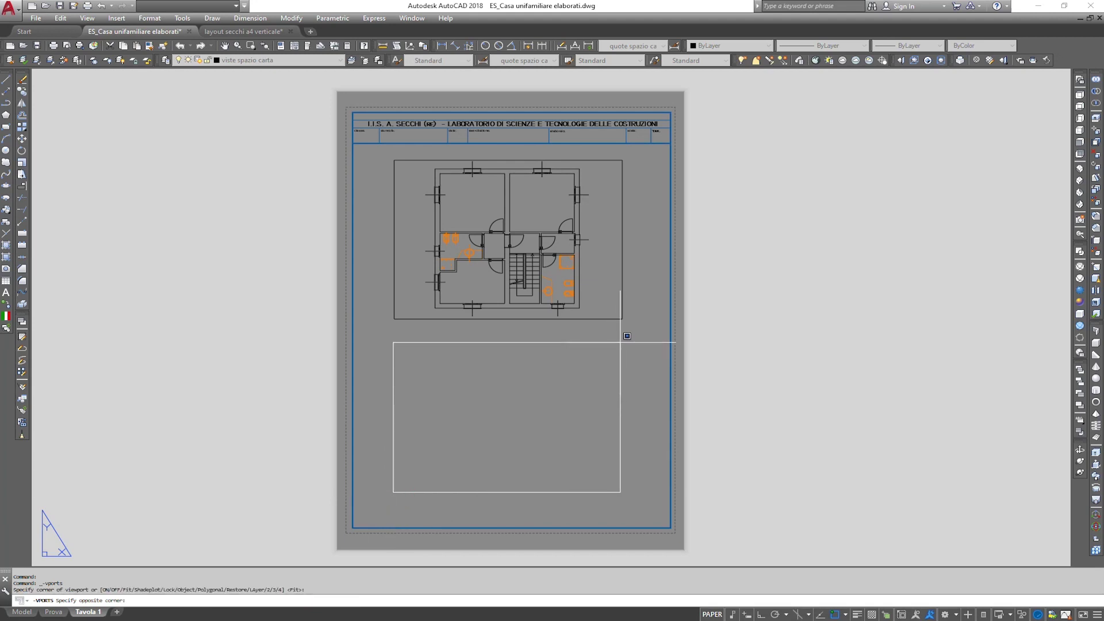
left_click(623, 344)
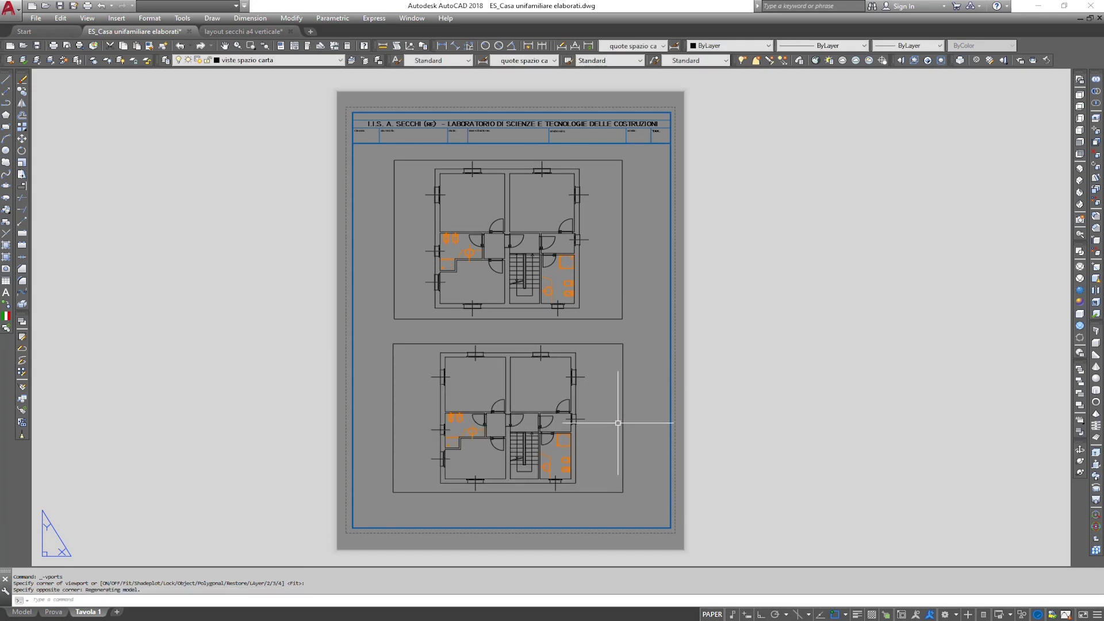
Pan the floor plan inside the lower viewport toward the bathroom area
double_click(487, 395)
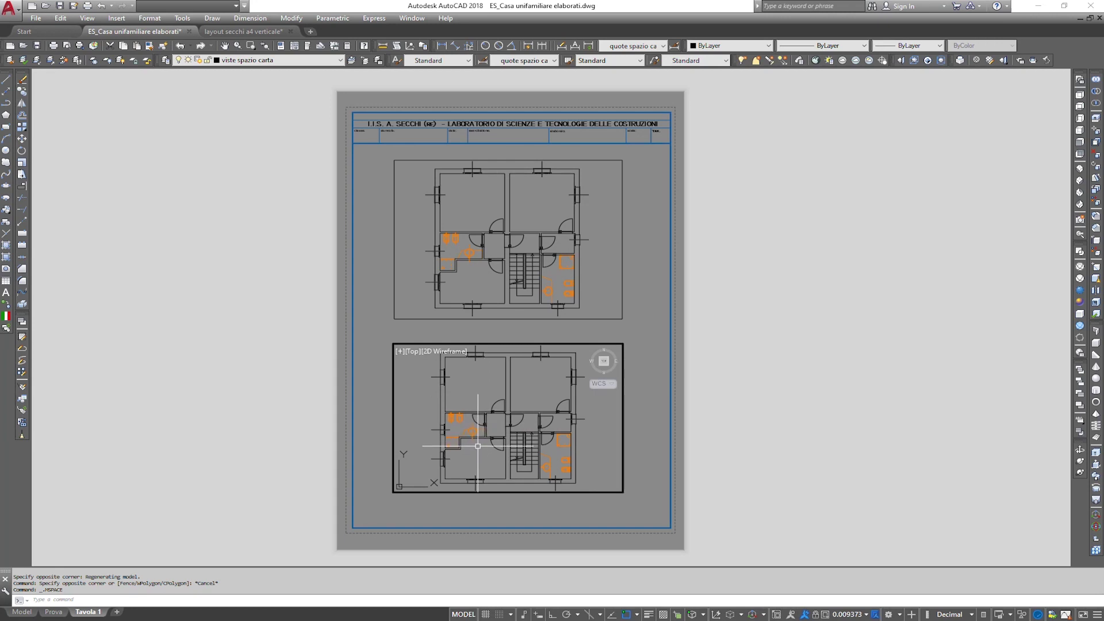
middle_click_drag(476, 453, 502, 438)
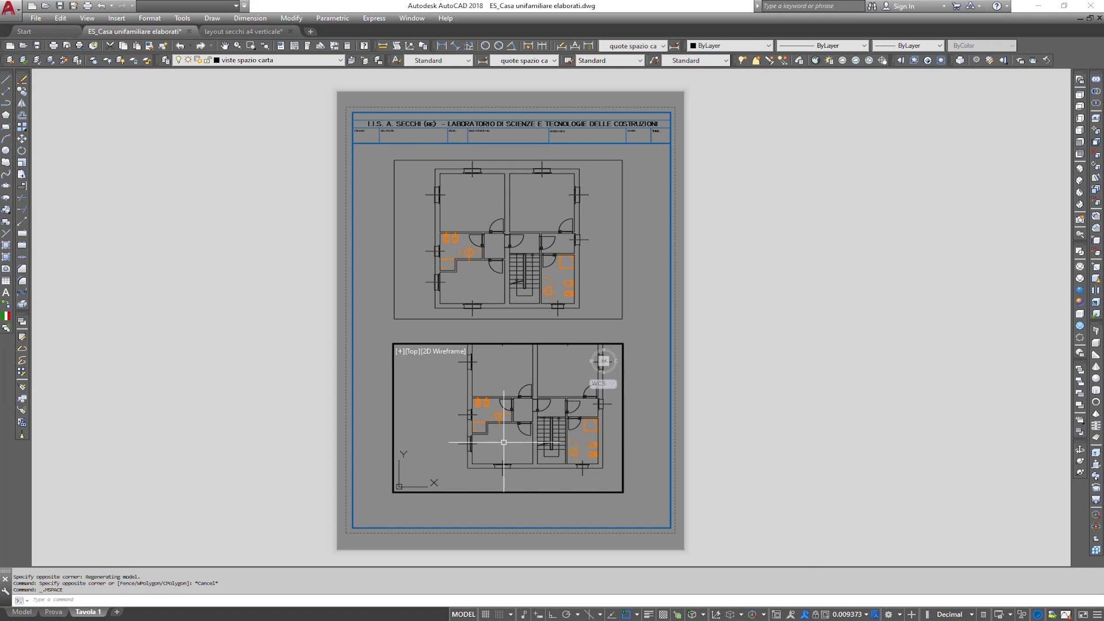
middle_click_drag(503, 444, 511, 442)
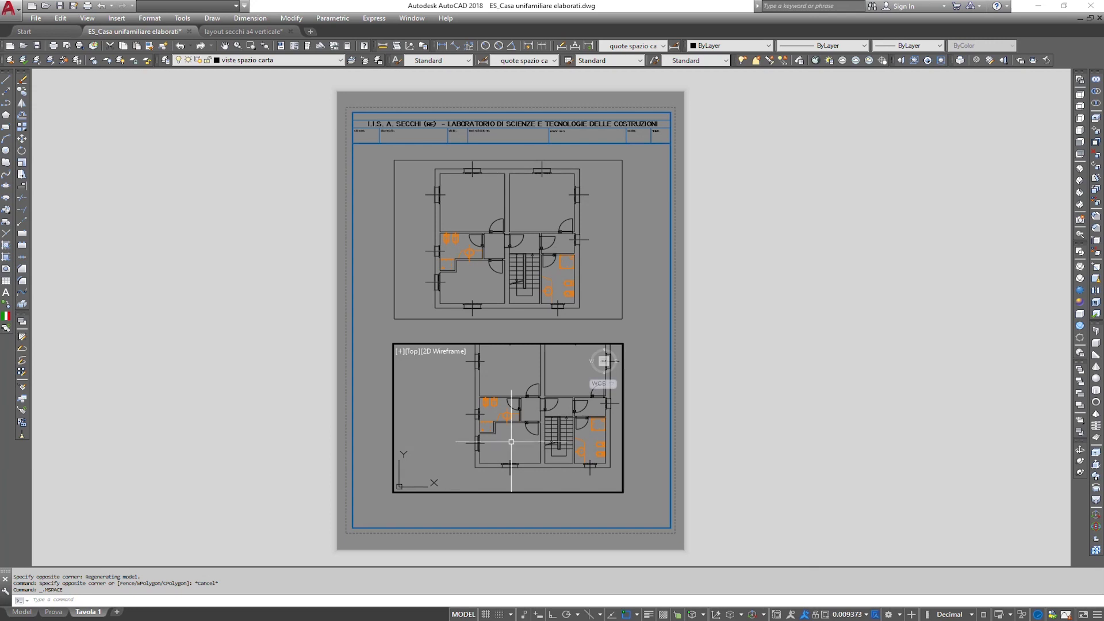
Zoom the lower viewport to 1/50xp, recentre on the bathroom, and return to paper space
type("z")
key("Return")
type("a")
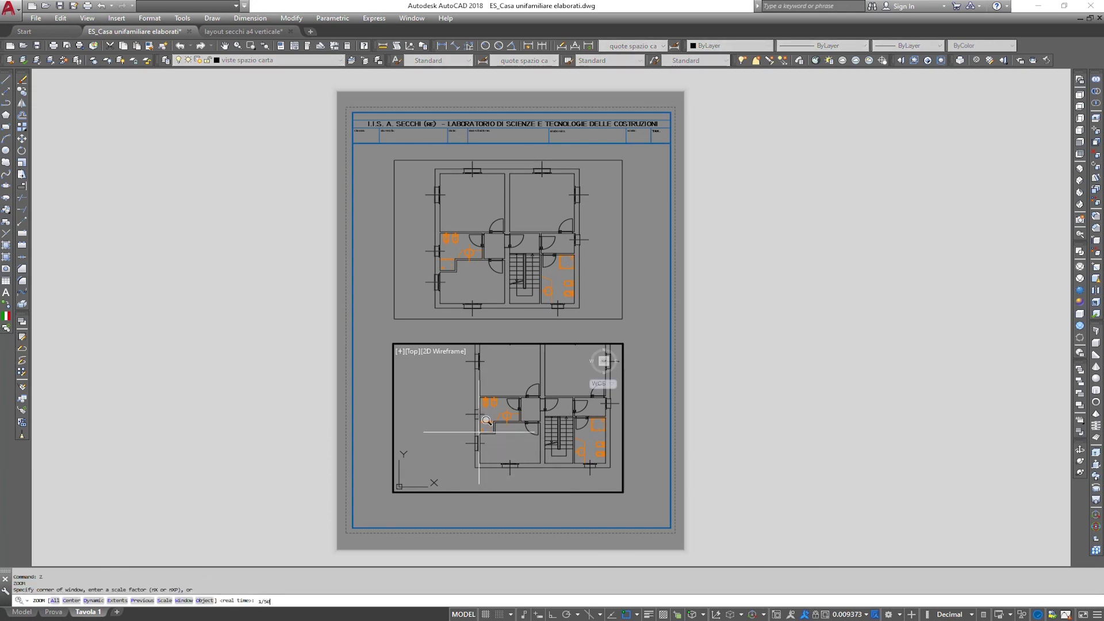
type("p")
key("Return")
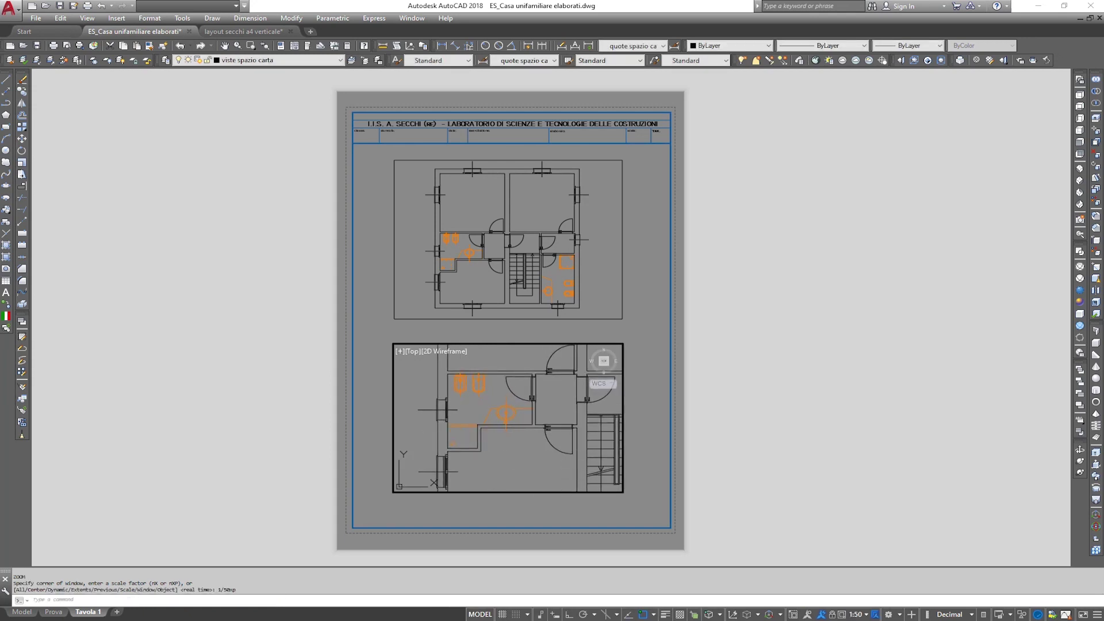
middle_click_drag(459, 444, 460, 451)
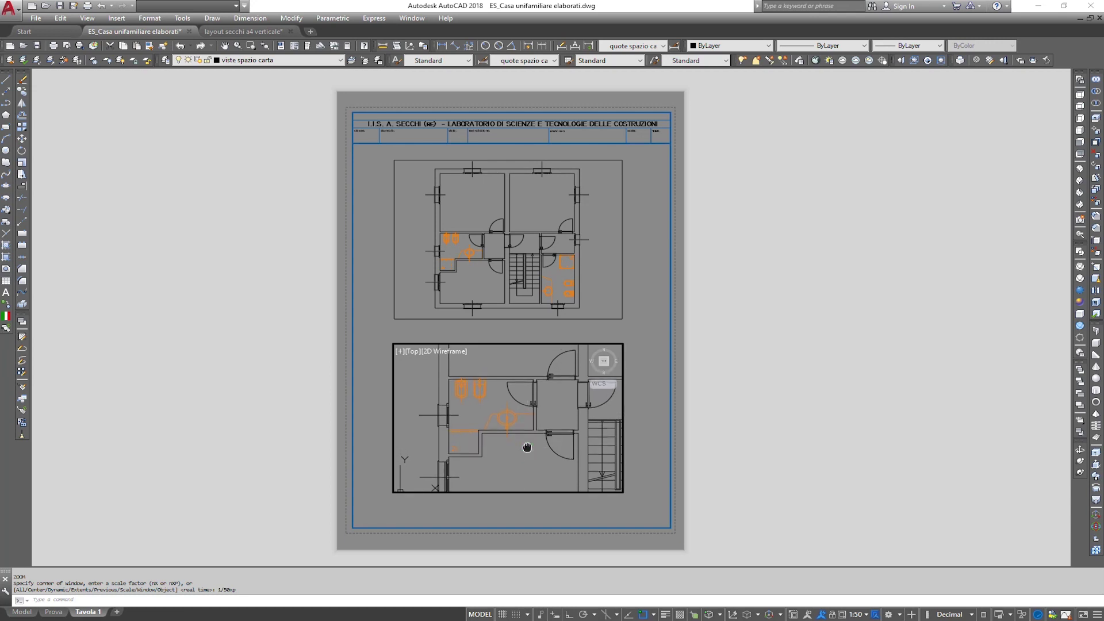
double_click(640, 438)
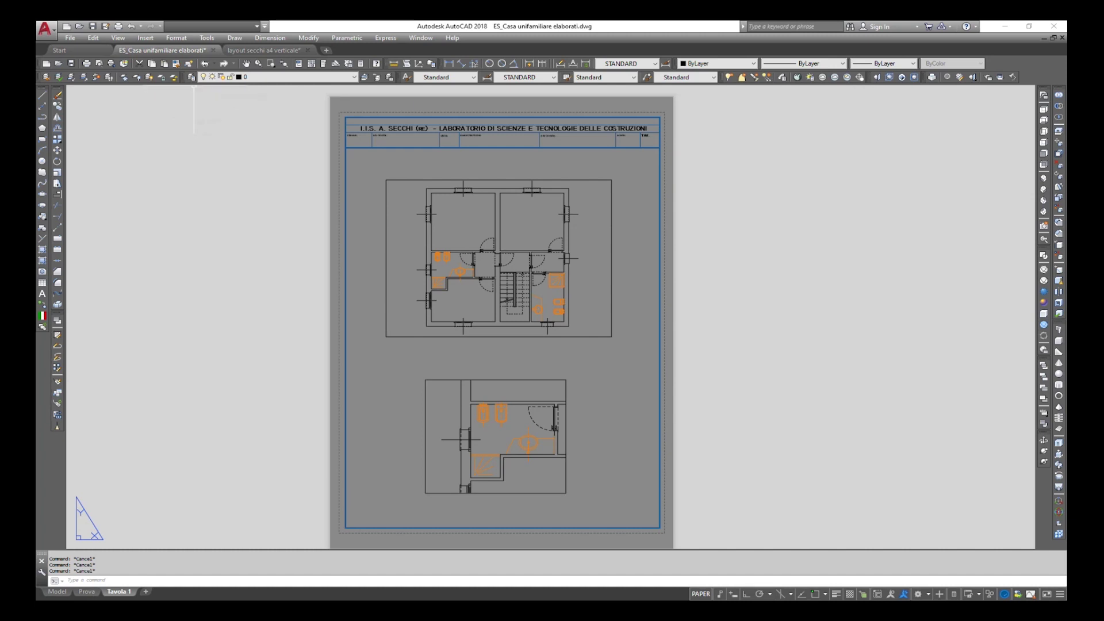
Create a layer named 'quote testi' with colour 152 in the Layer Properties Manager
left_click(191, 77)
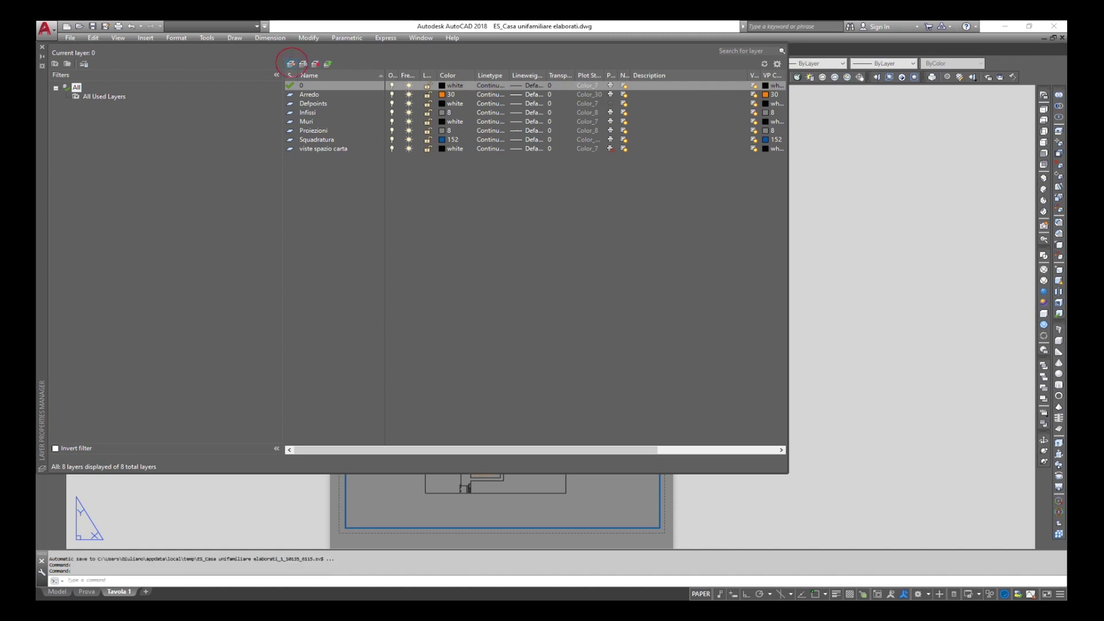
left_click(291, 63)
type("q")
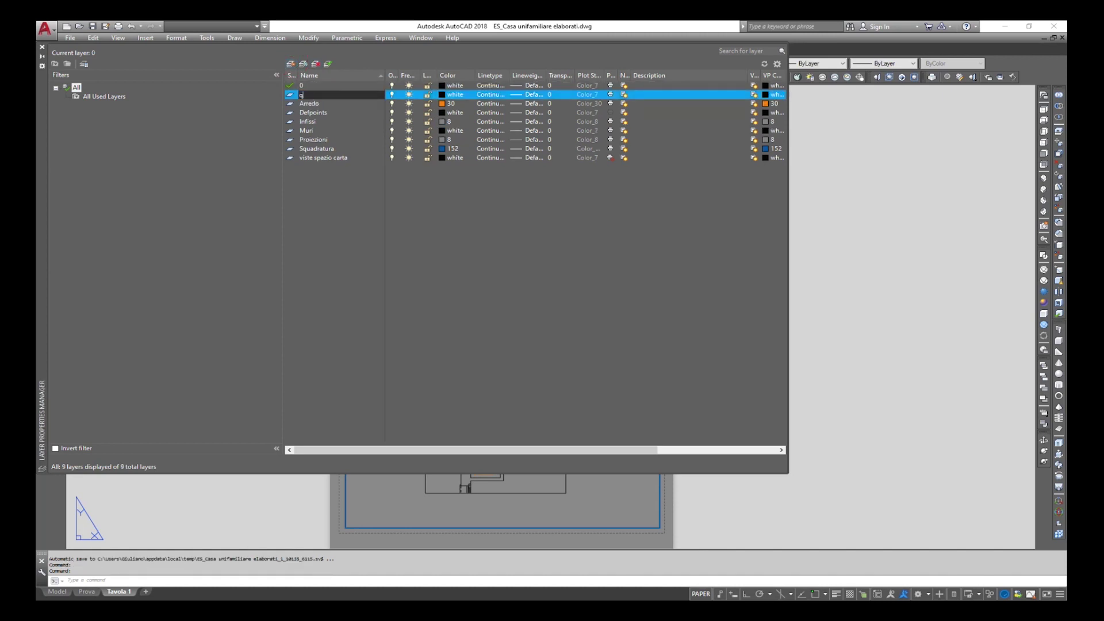
type("uote testi")
left_click(452, 94)
type("152")
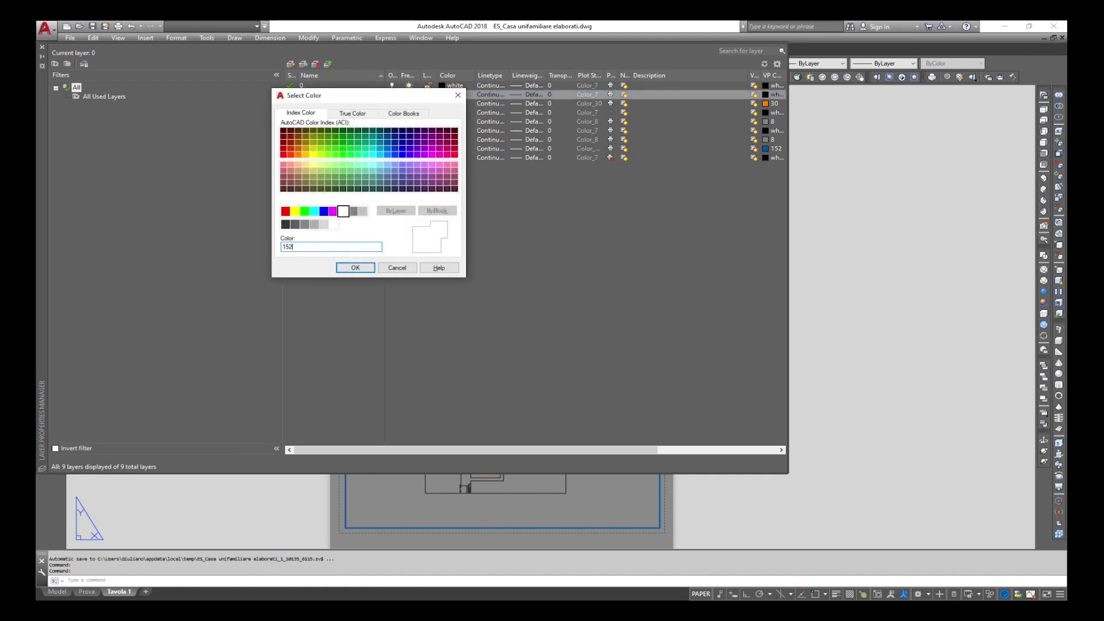
key("Return")
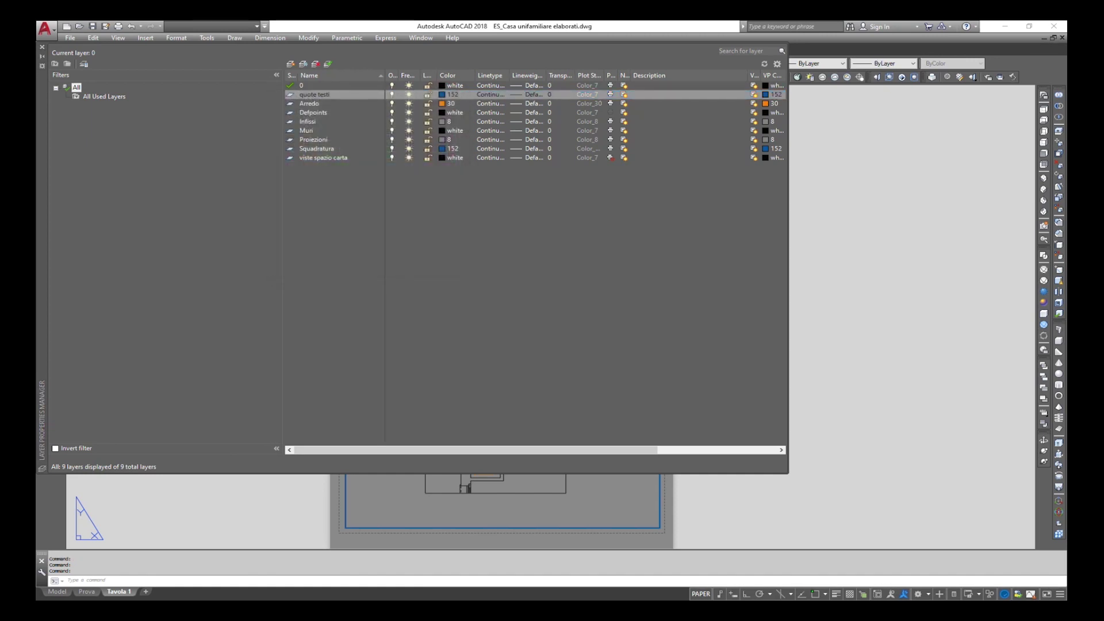
left_click(41, 46)
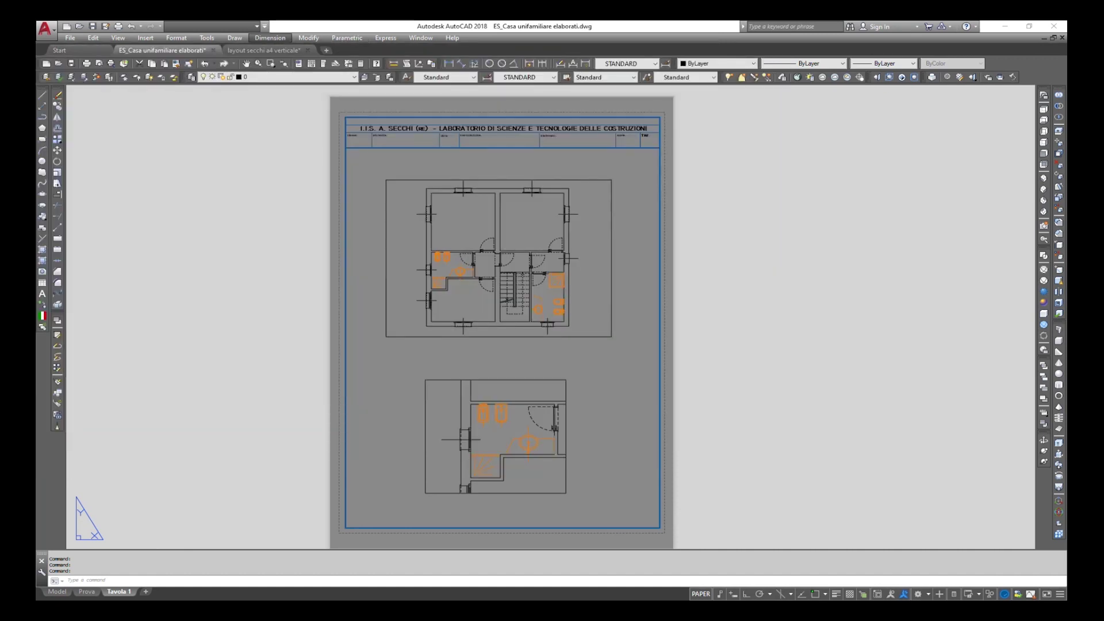
Start a new dimension style 'quote spazio carta' based on STANDARD
left_click(269, 38)
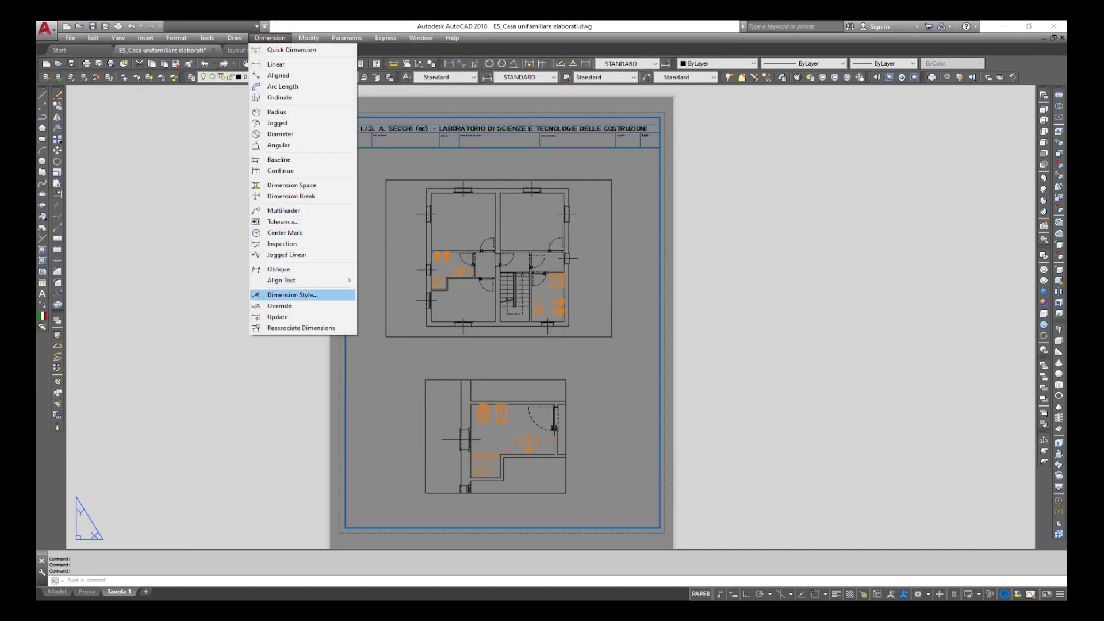
left_click(318, 294)
left_click(292, 294)
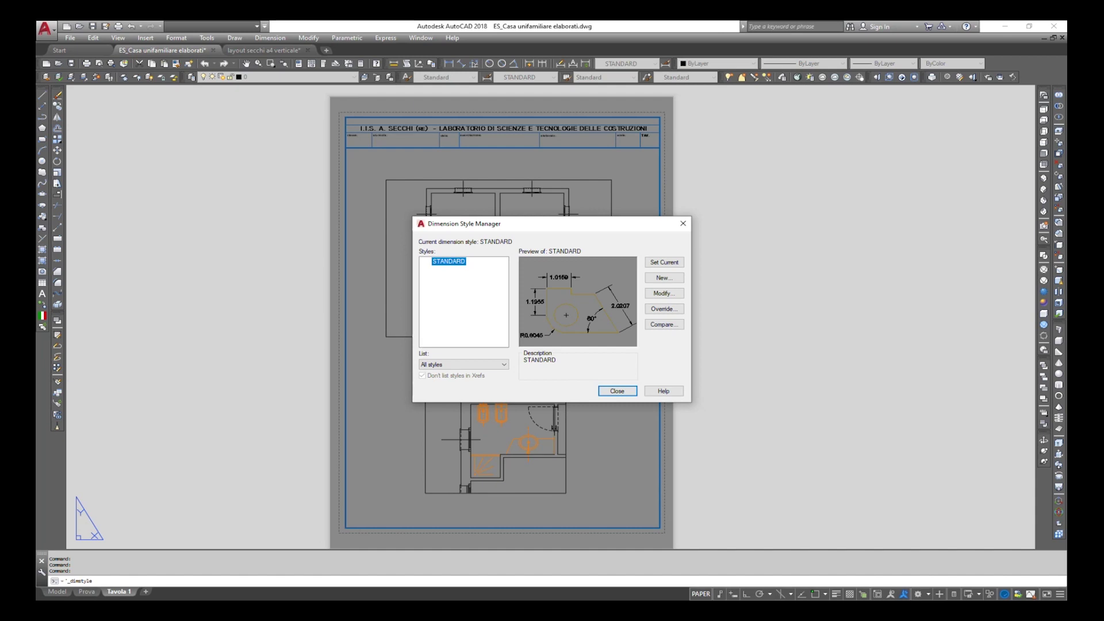
left_click(663, 278)
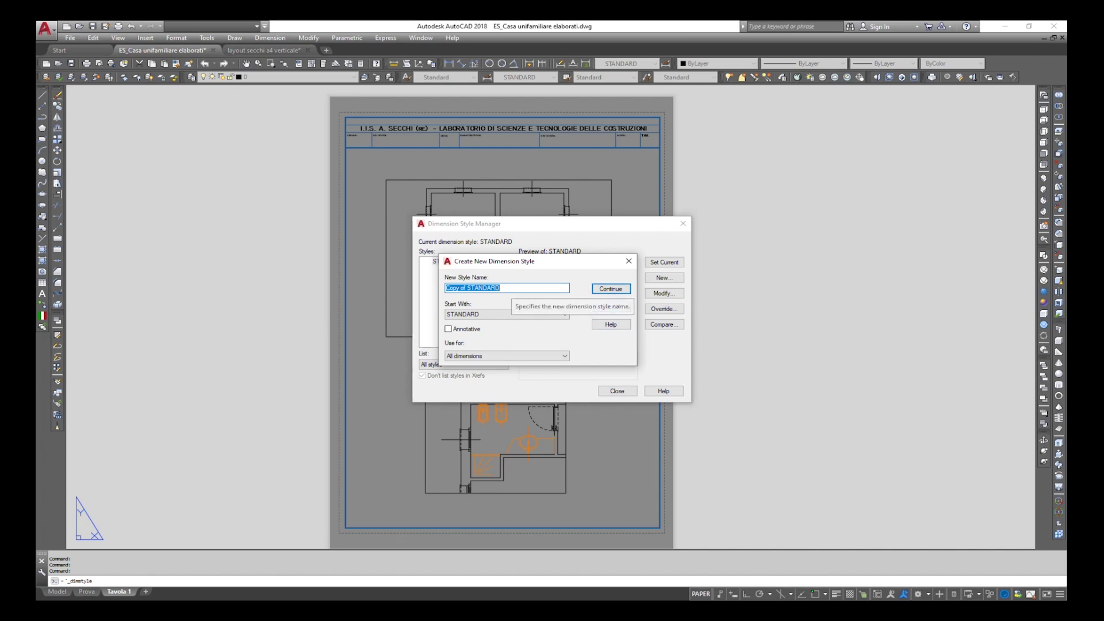
type("quo")
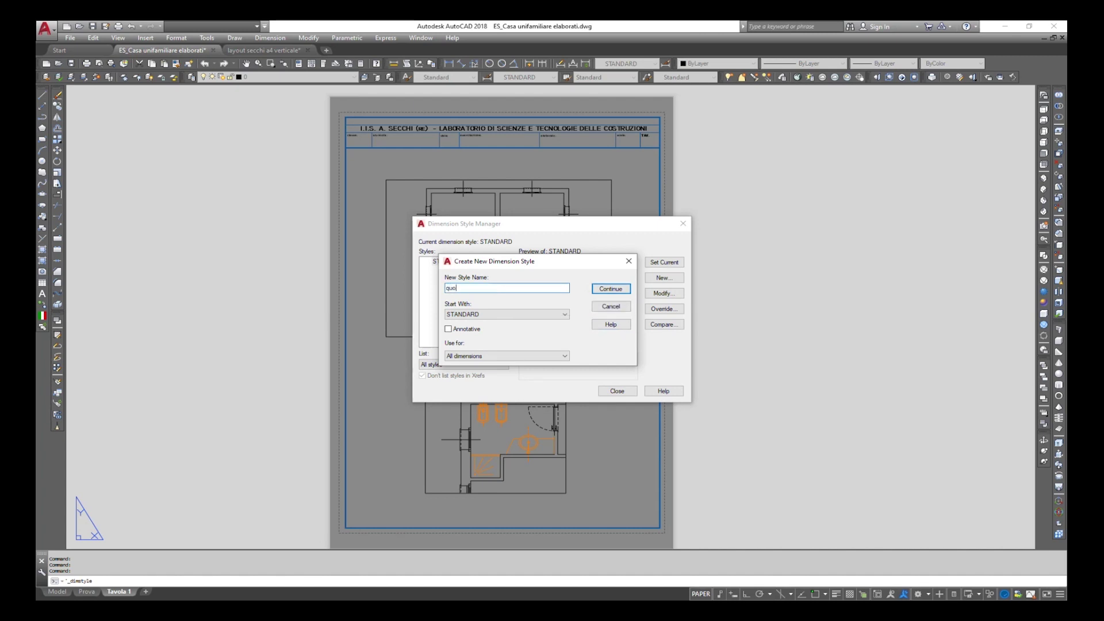
type("te spazio c")
type("arta")
left_click(610, 289)
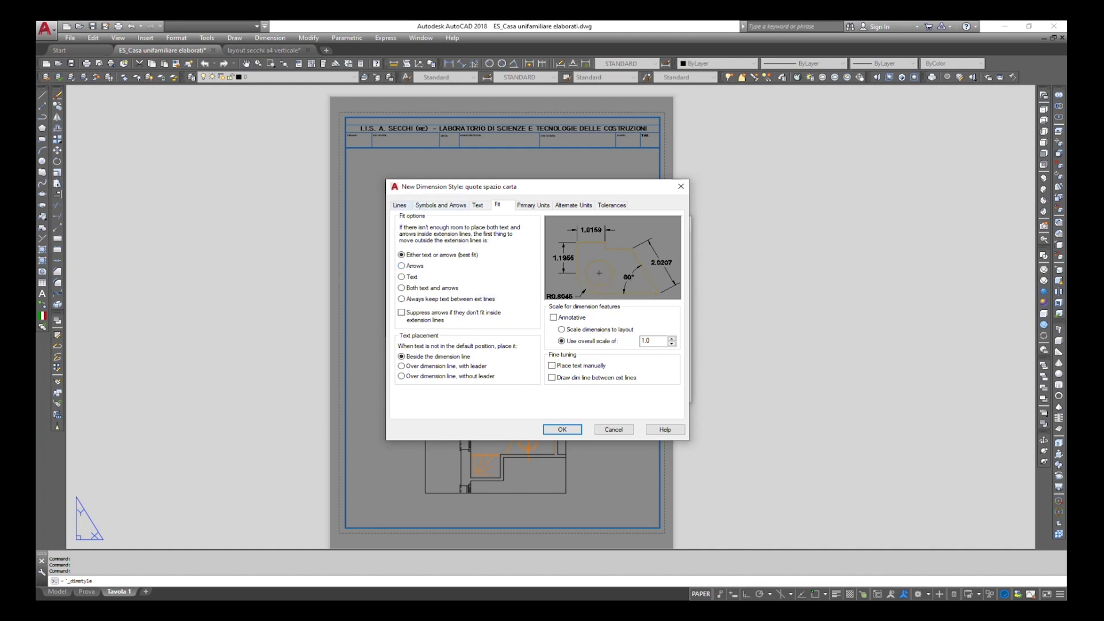
Set extend beyond dimension lines and offset from origin to 0.1 each
left_click(399, 205)
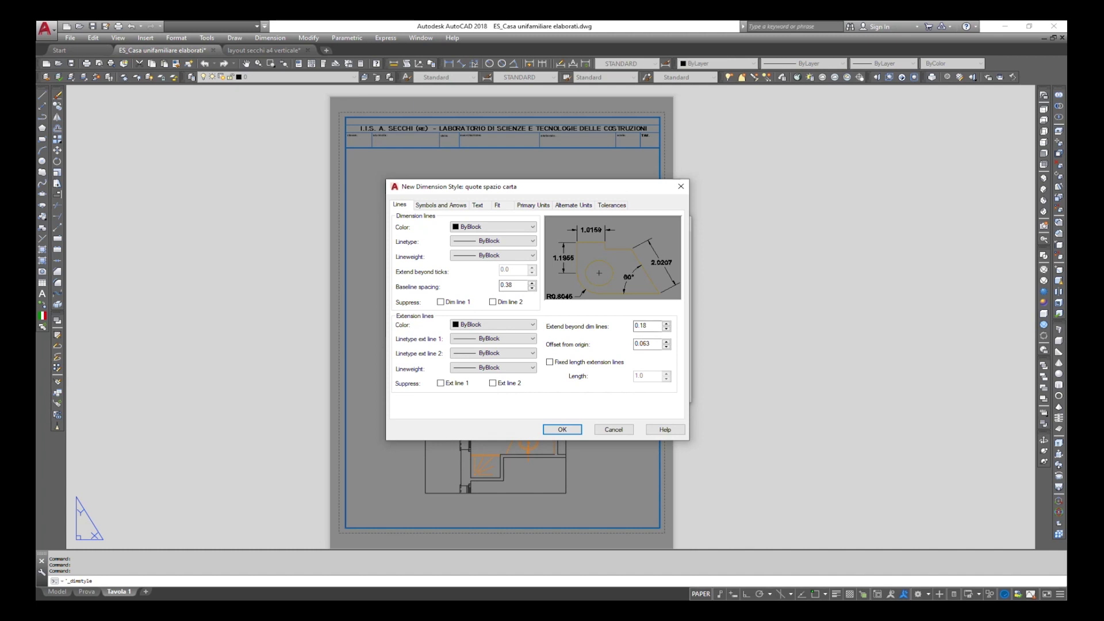
double_click(641, 326)
type("0.1")
double_click(641, 343)
type("0.1")
Use Dot arrowheads with an arrow size of 0.08
left_click(441, 205)
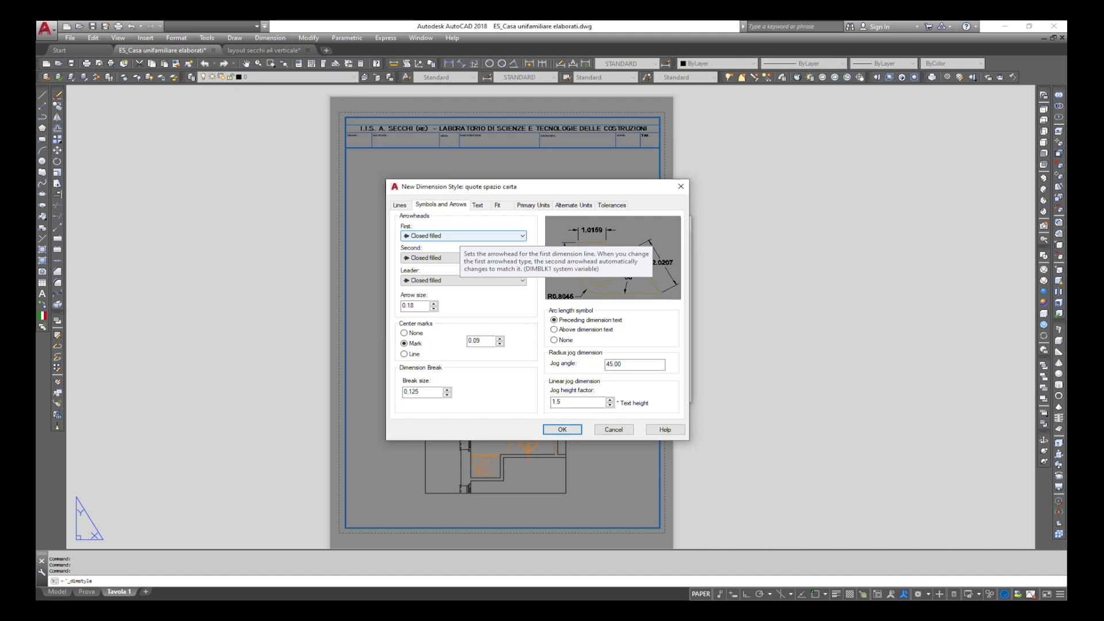
left_click(460, 236)
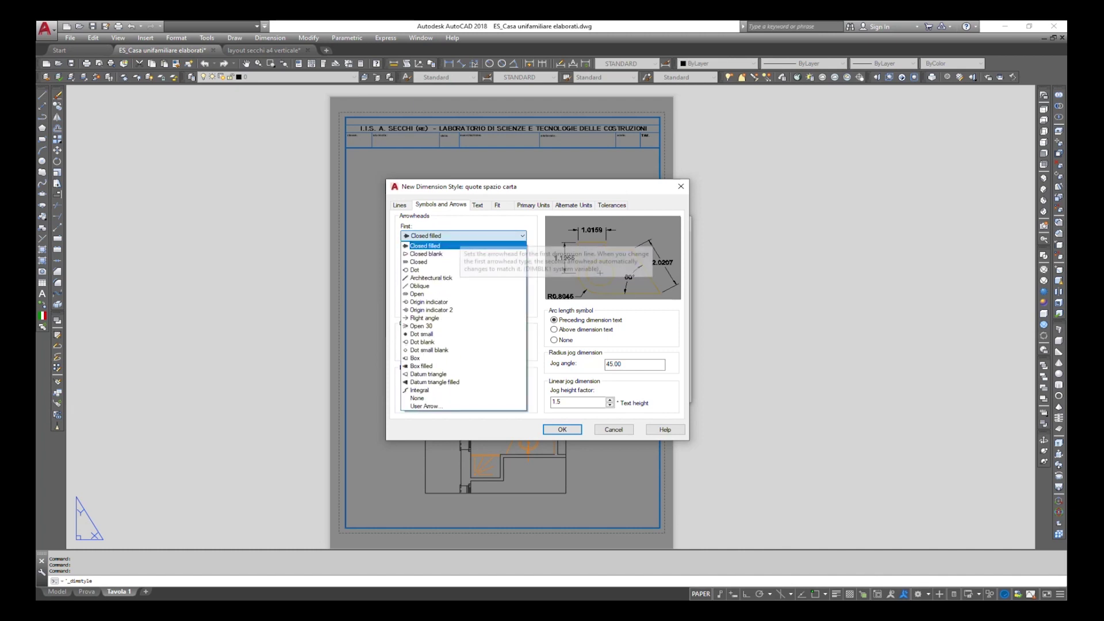
left_click(415, 270)
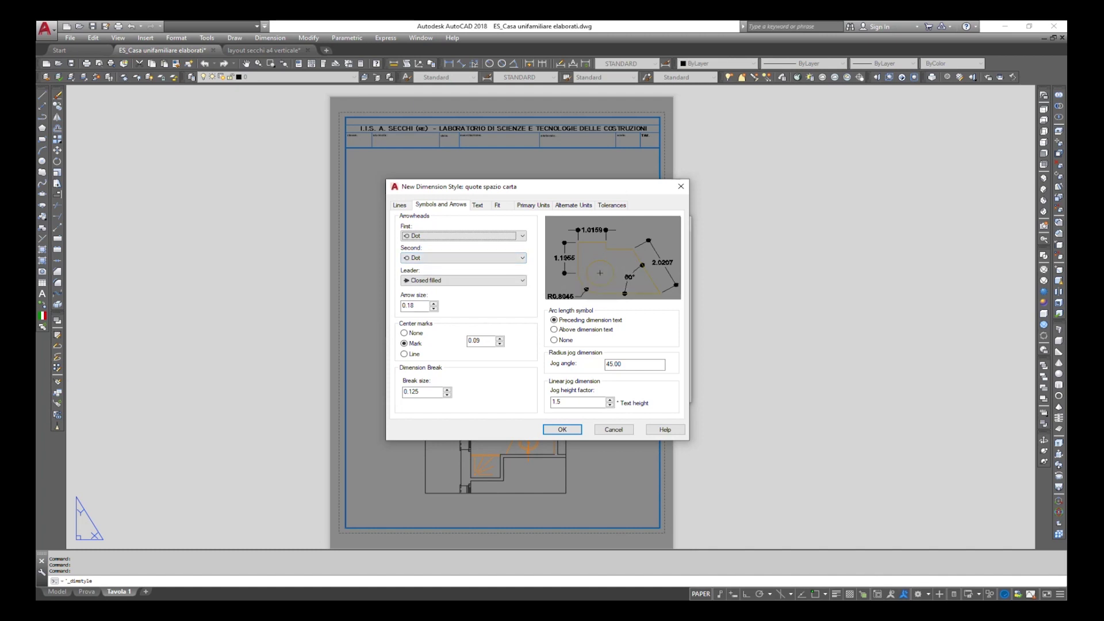
double_click(413, 305)
type("0.08")
left_click(478, 206)
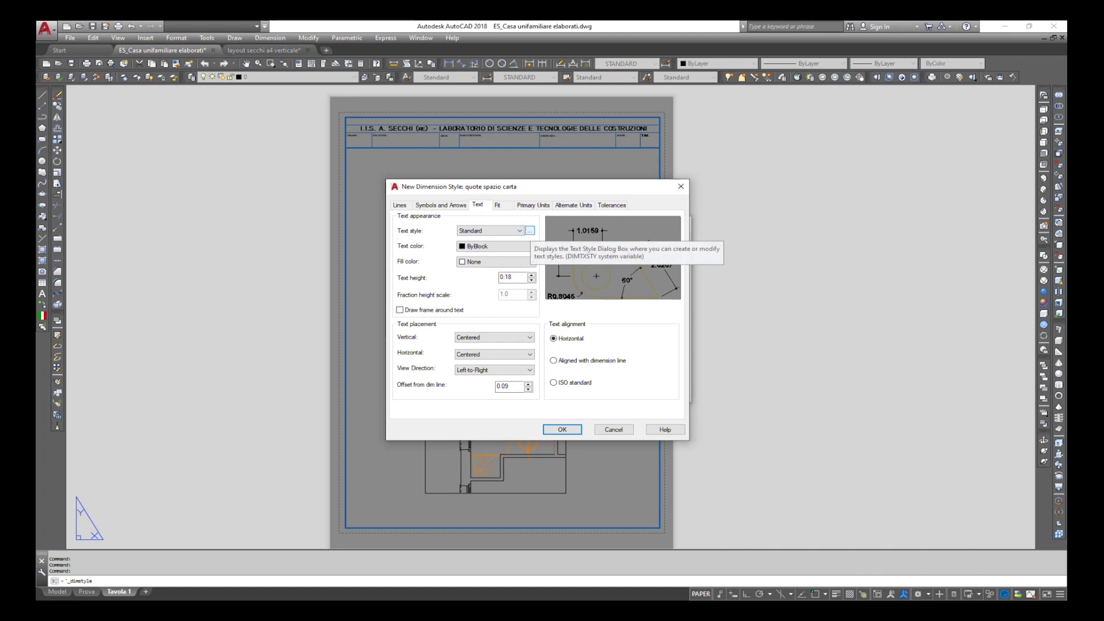
Make the dimension text colour Black and its height 0.15
left_click(530, 231)
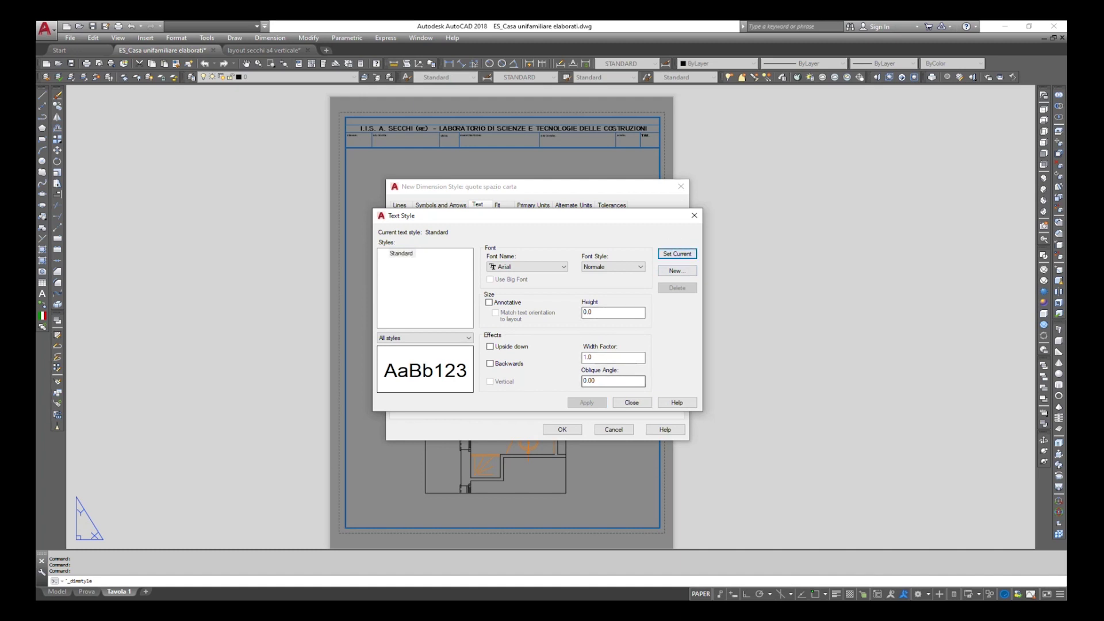
left_click(631, 402)
left_click(496, 246)
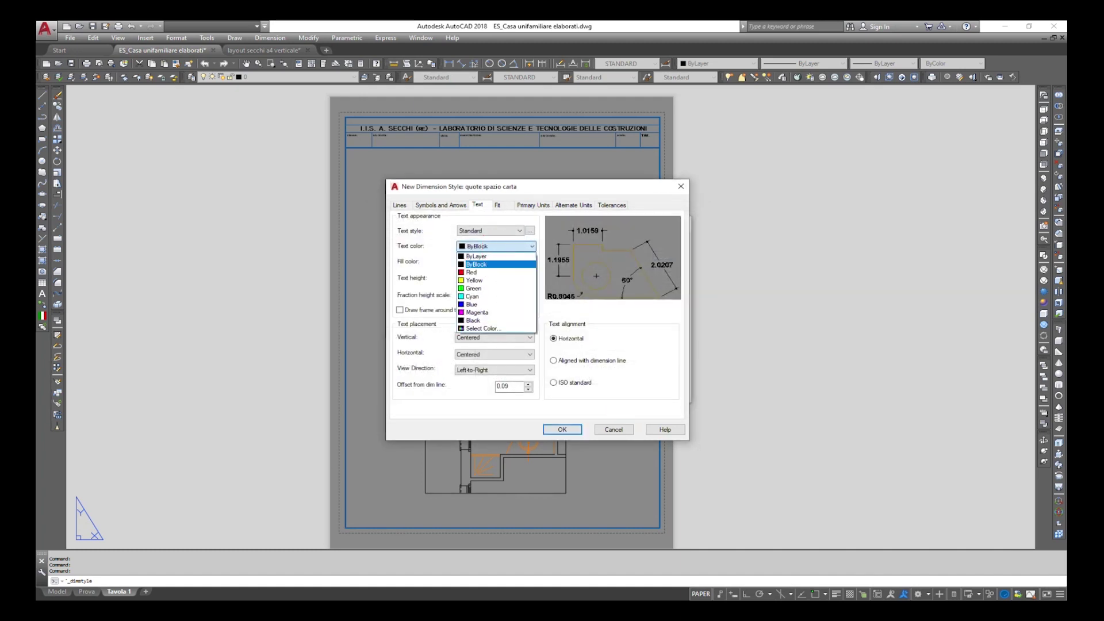
left_click(488, 319)
key("Tab")
key("Tab")
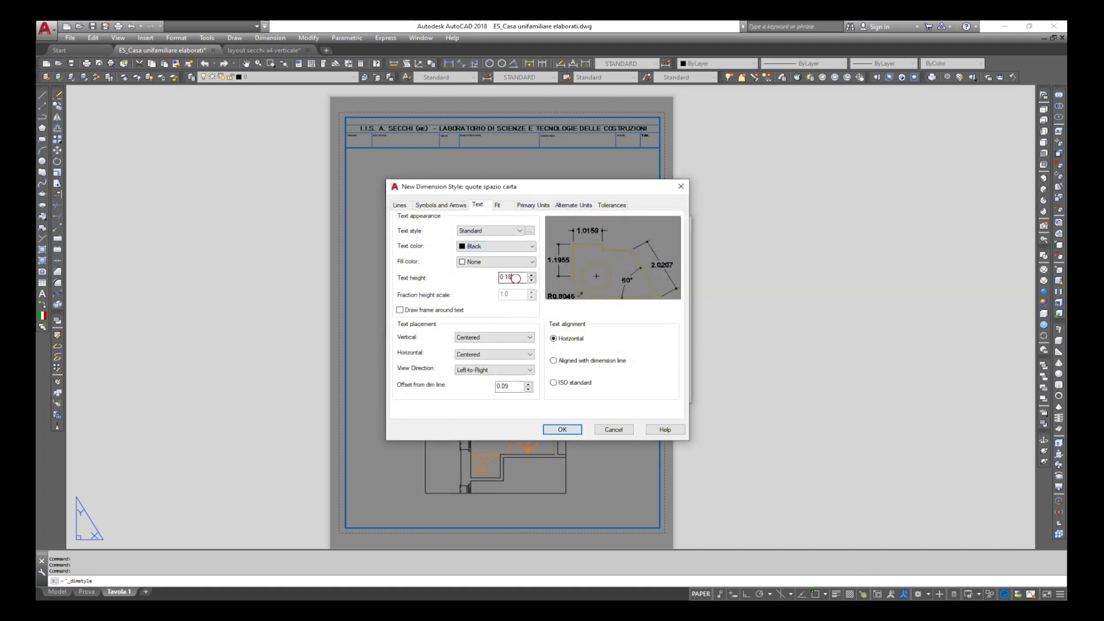
type("0.15")
Set the text offset from the dimension line to 0.1
key("Tab")
key("Tab")
key("Tab")
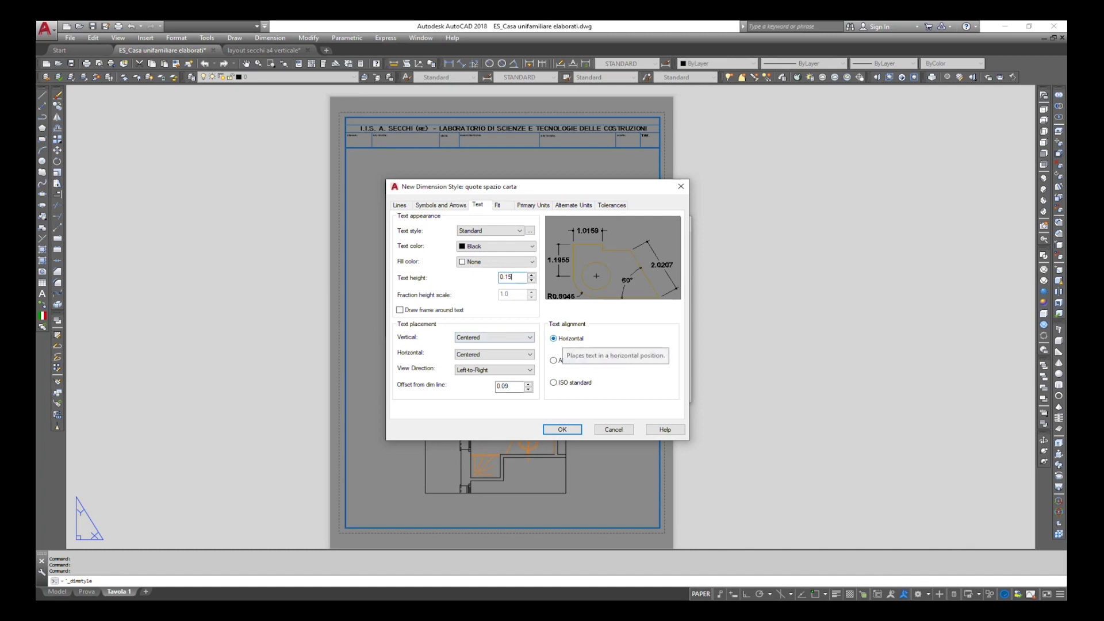
left_click(518, 385)
double_click(517, 385)
type("0.1")
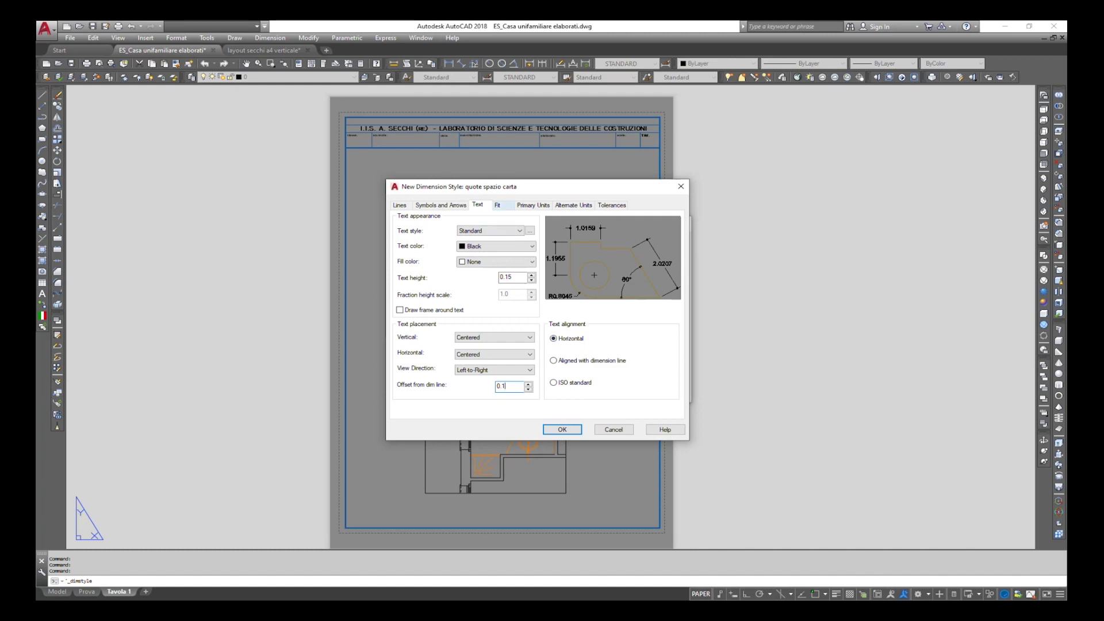
left_click(498, 205)
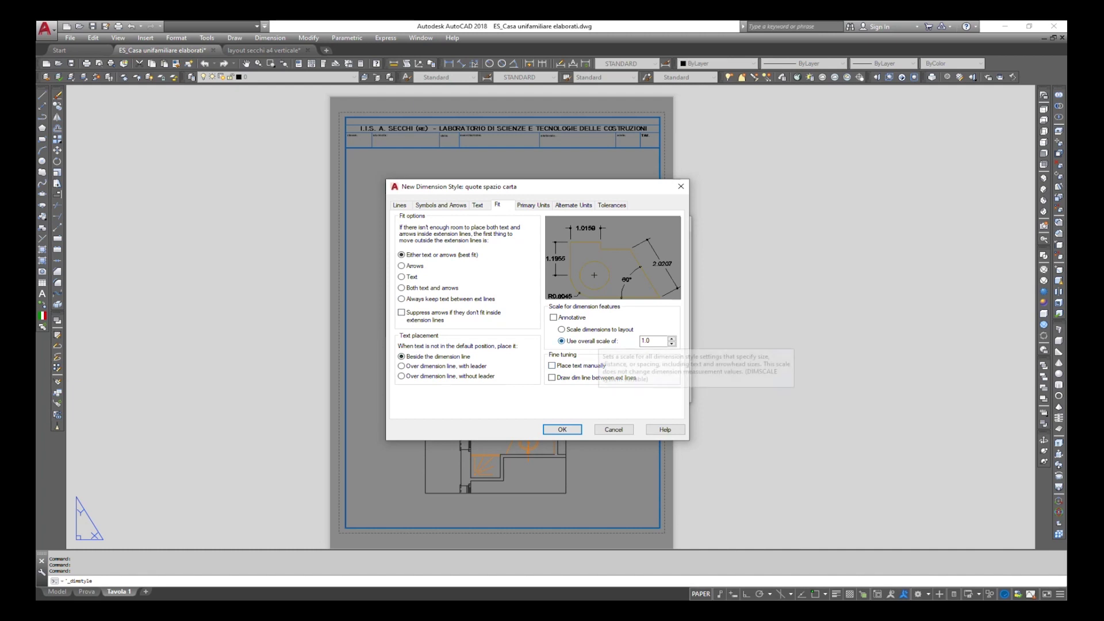
Set the primary units precision to 0 and confirm the quote spazio carta style
left_click(655, 341)
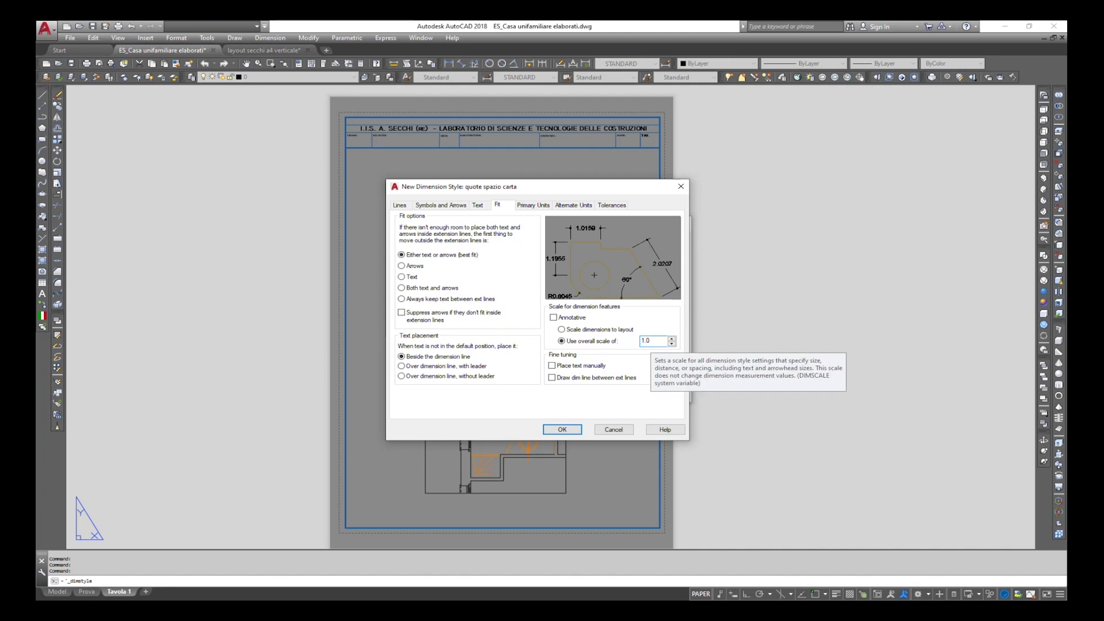
left_click(648, 341)
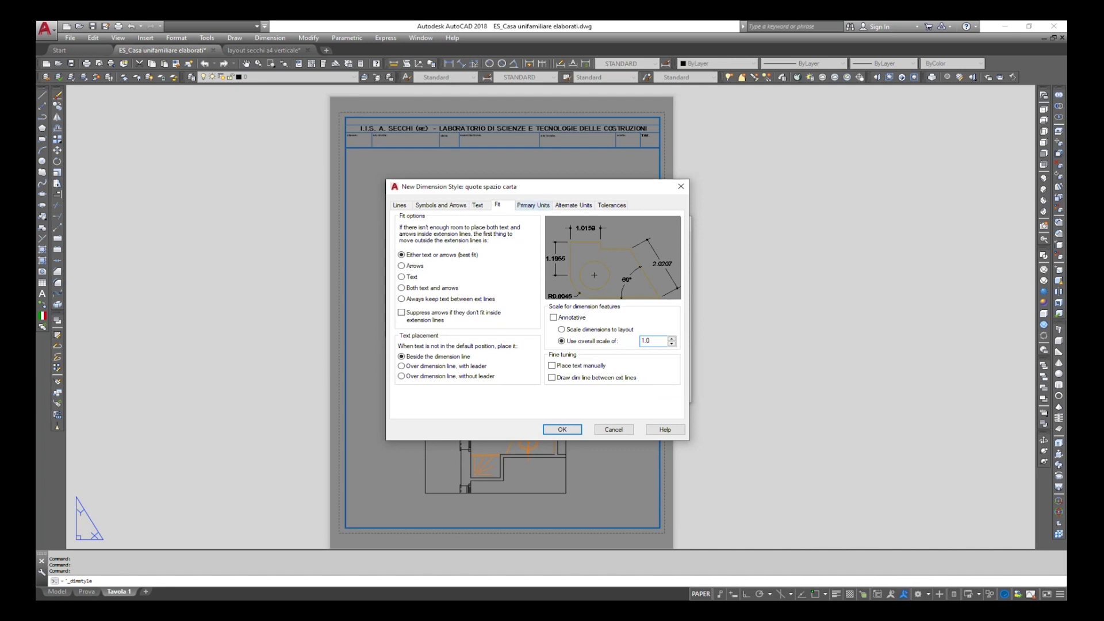
left_click(533, 205)
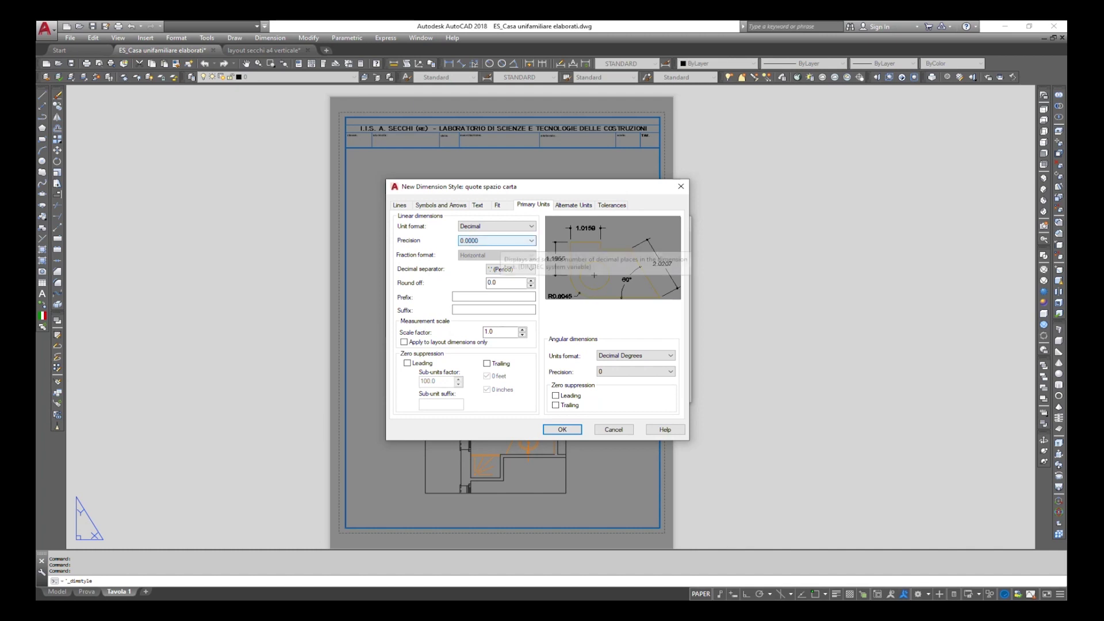
mouse_move(496, 240)
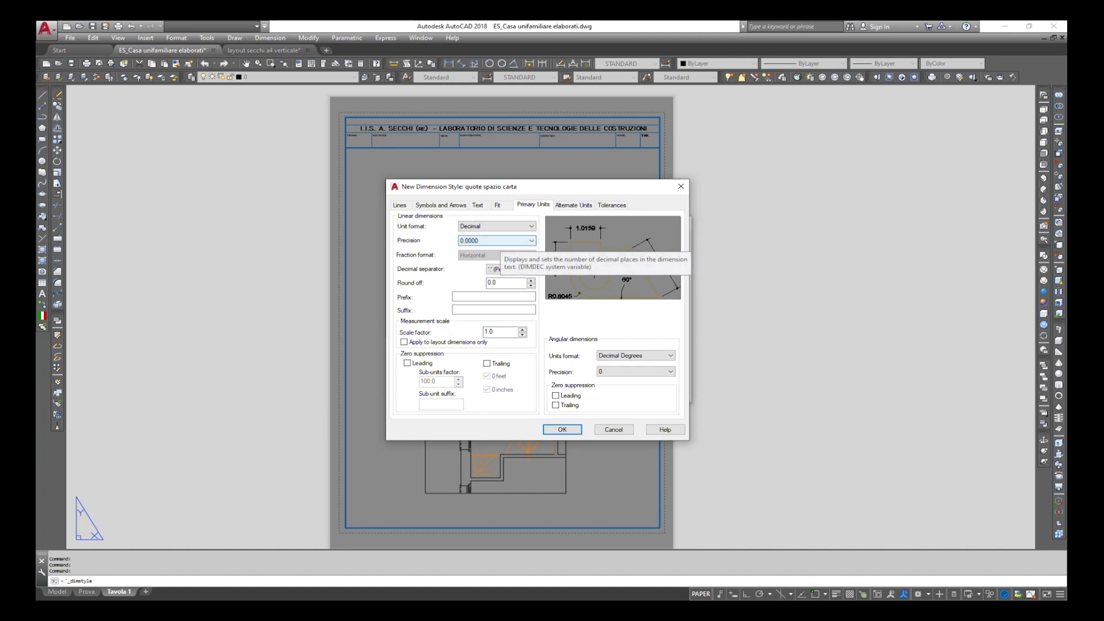
left_click(500, 240)
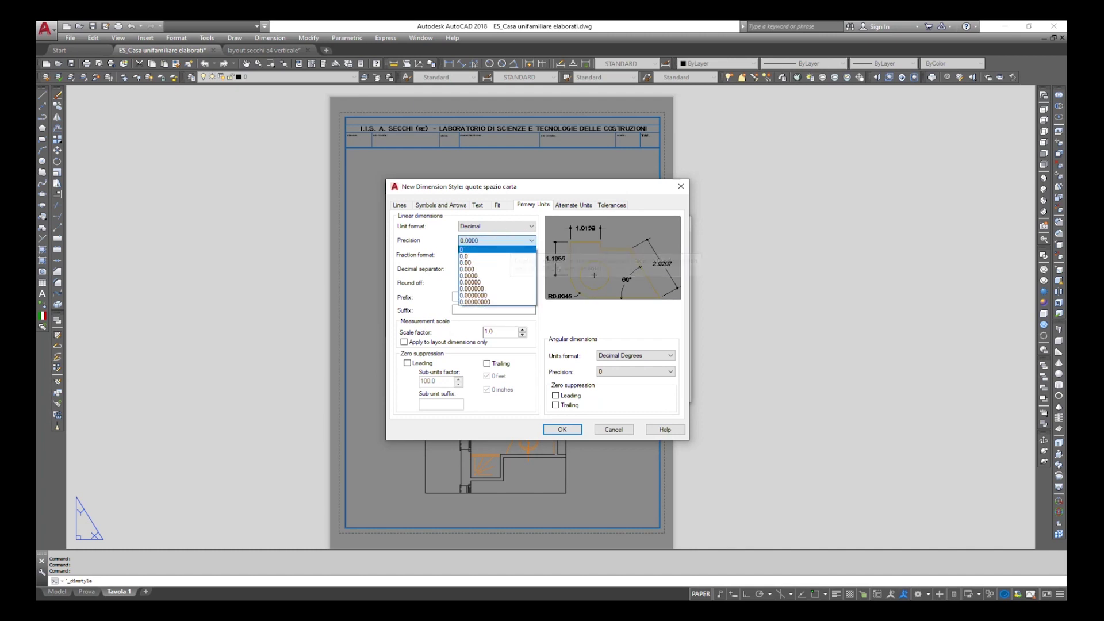
left_click(505, 249)
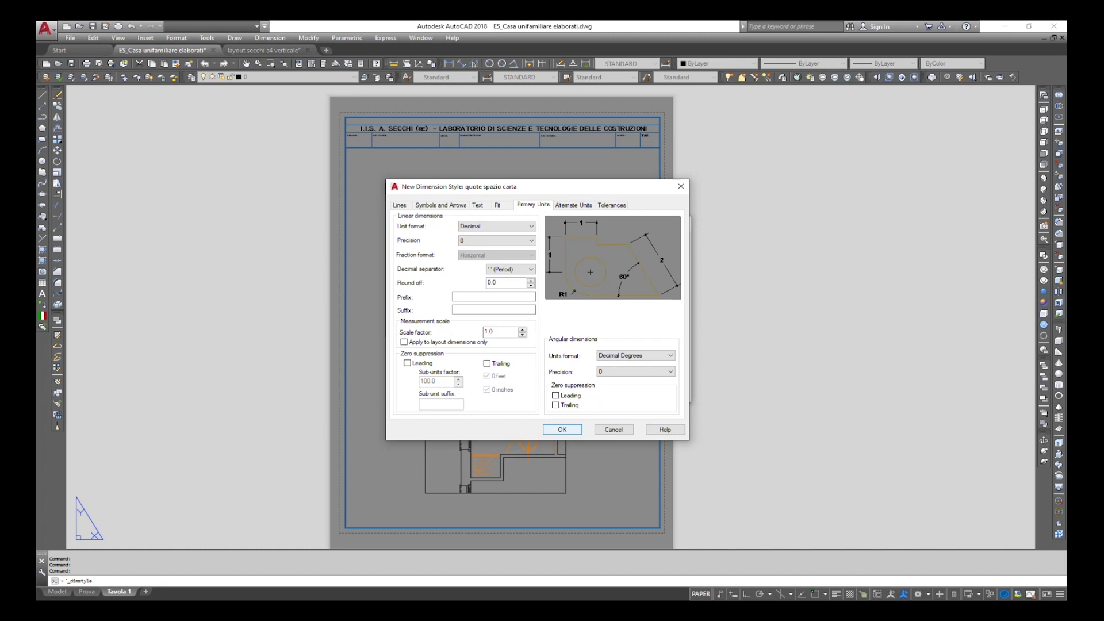
left_click(563, 429)
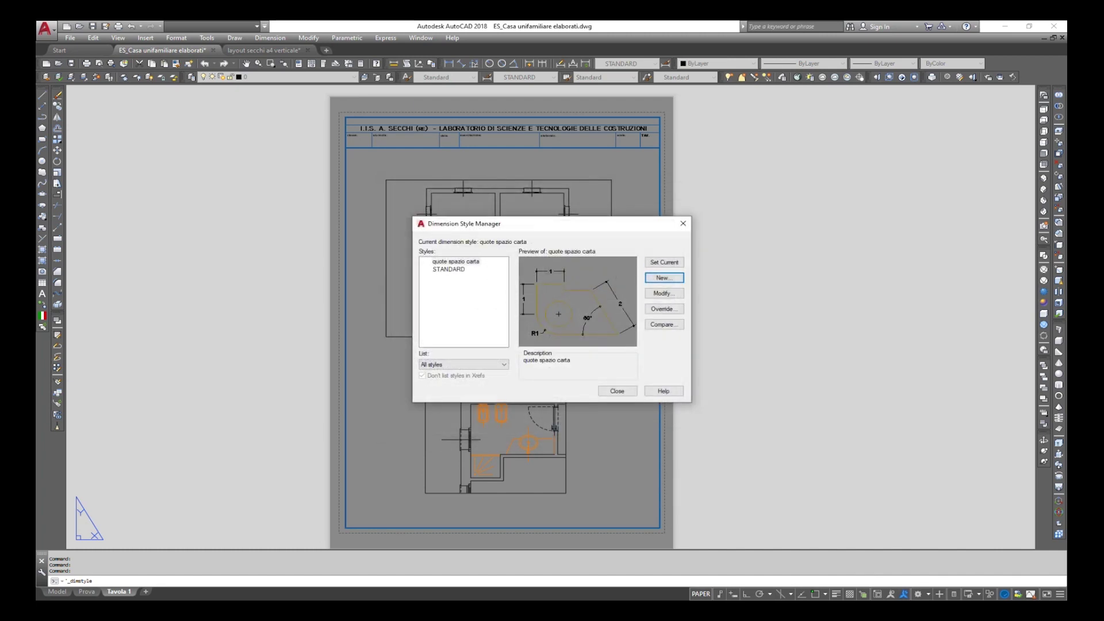
Close the Dimension Style Manager and redo the switch making quote testi the current layer
left_click(617, 391)
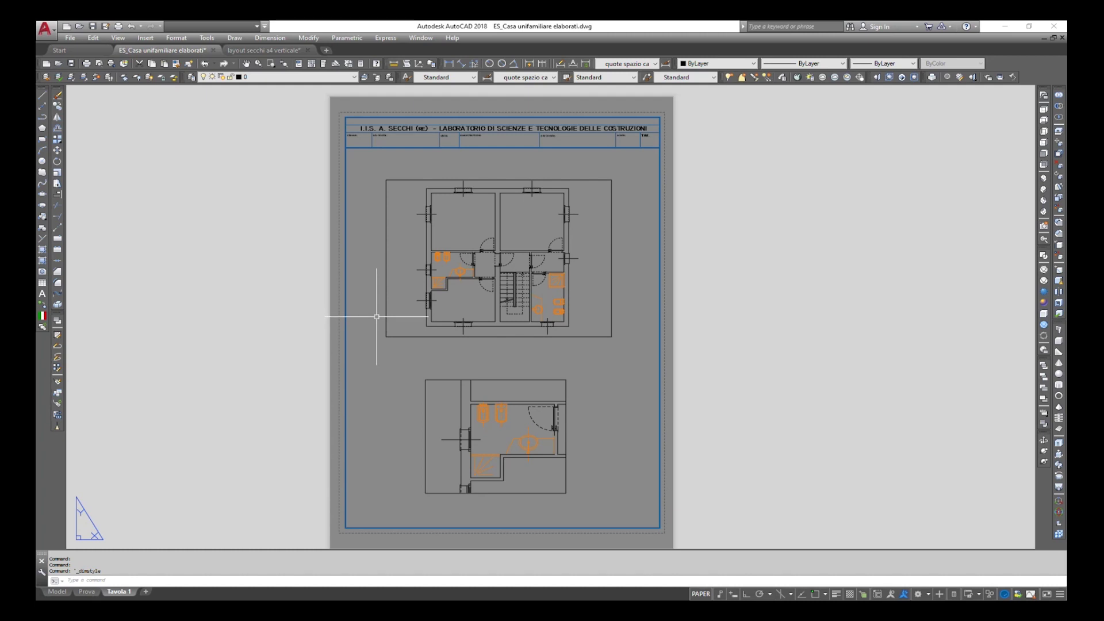
key("ctrl+y")
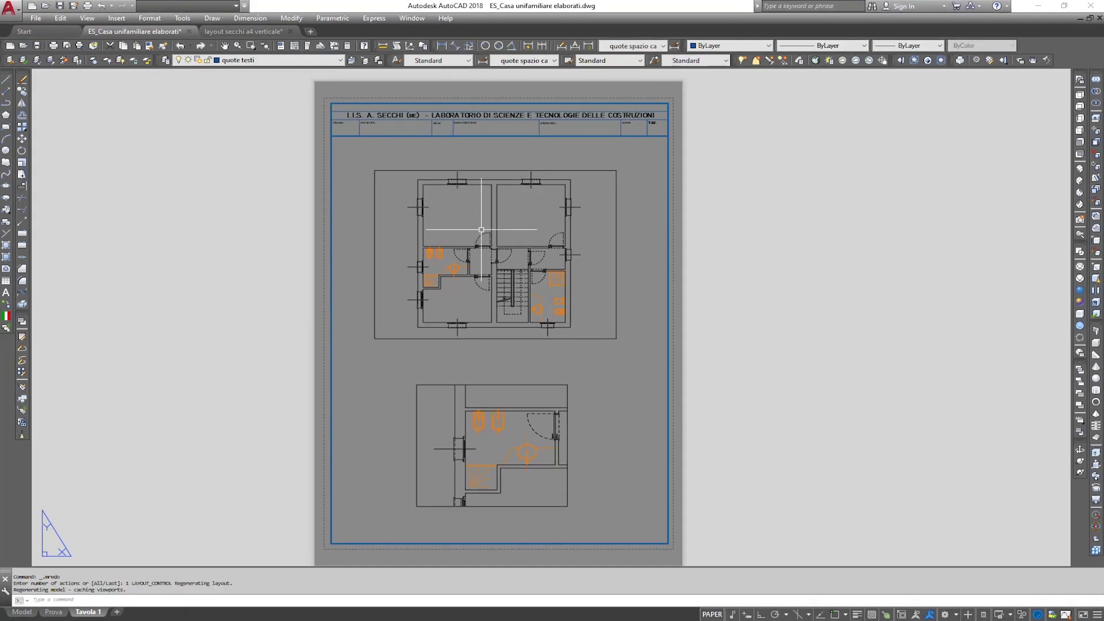
scroll(475, 147, "up", 2)
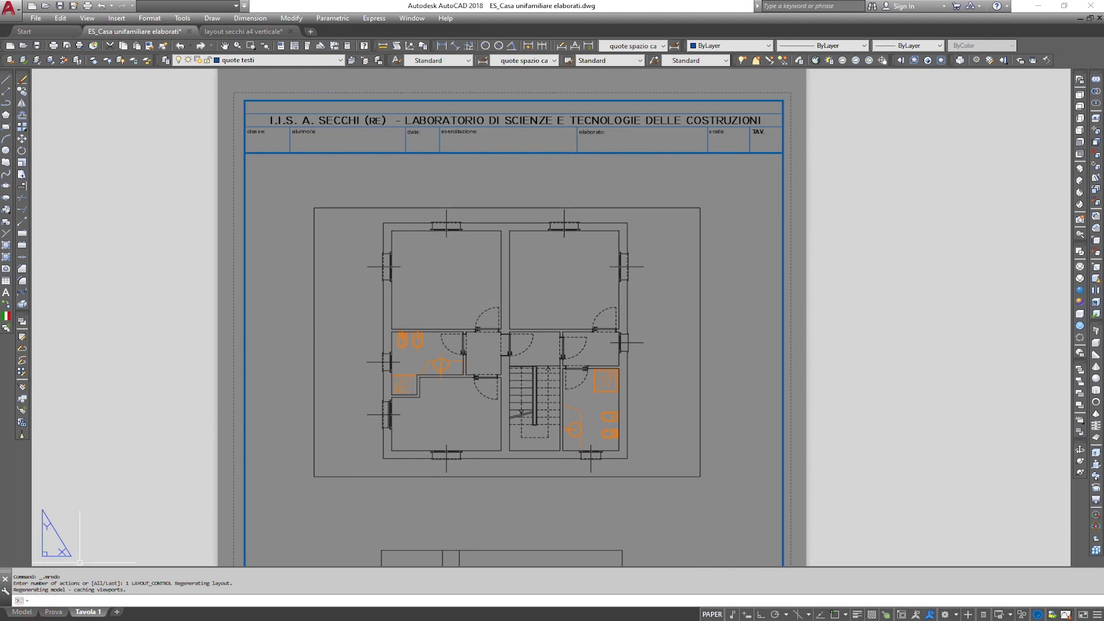
Set the DIMLFAC dimension linear scale factor to -100 for paper-space dimensioning
type("DIMlfa")
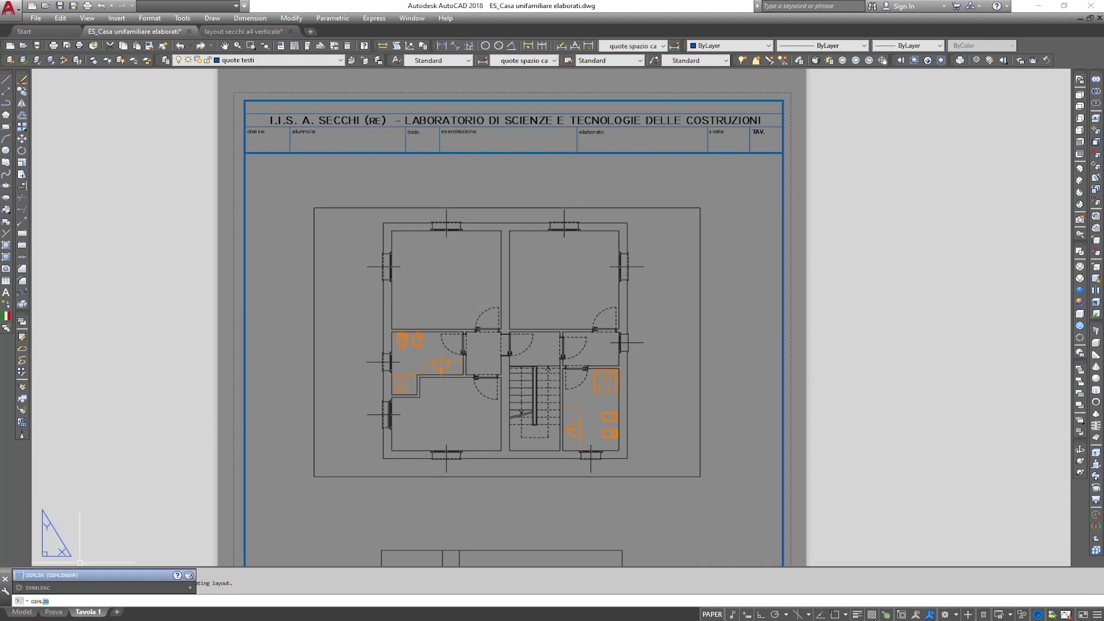
key("Return")
type("100")
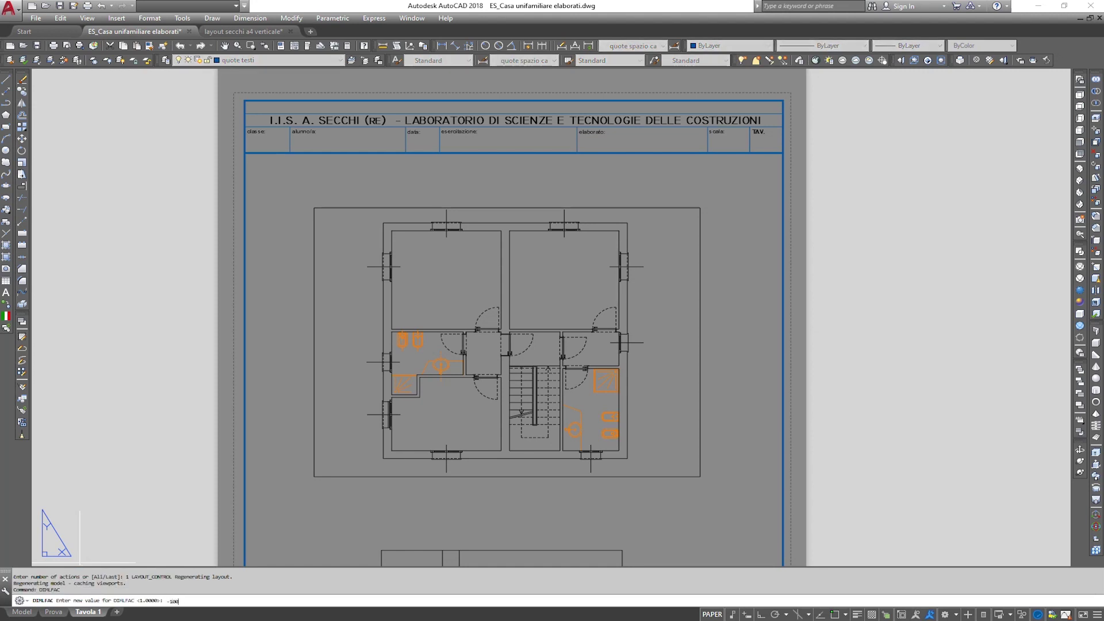
key("Return")
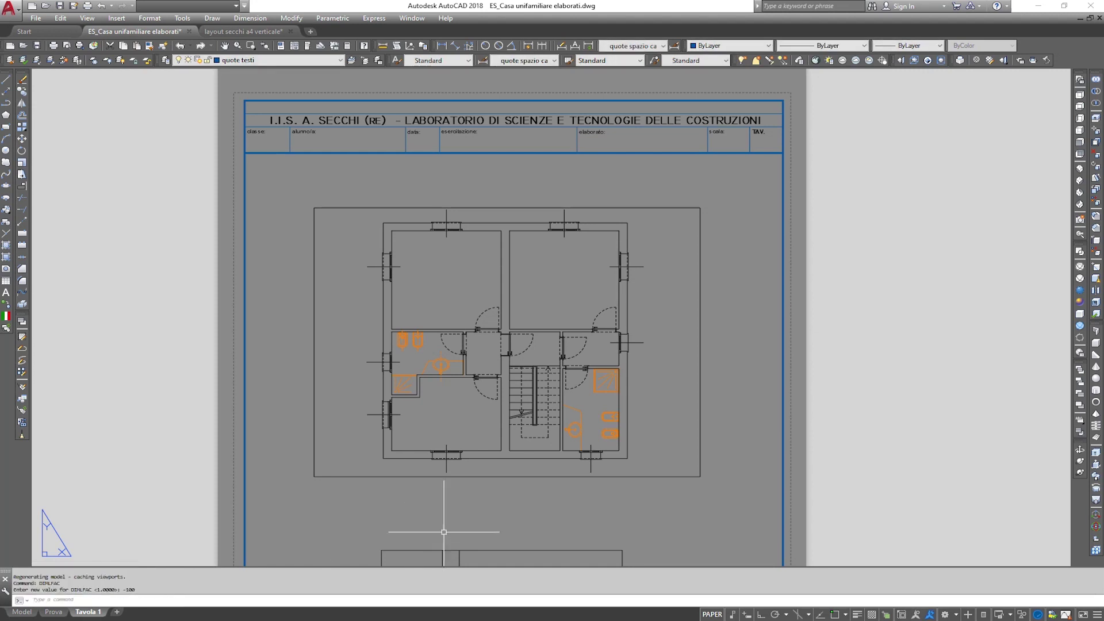
scroll(502, 286, "up", 2)
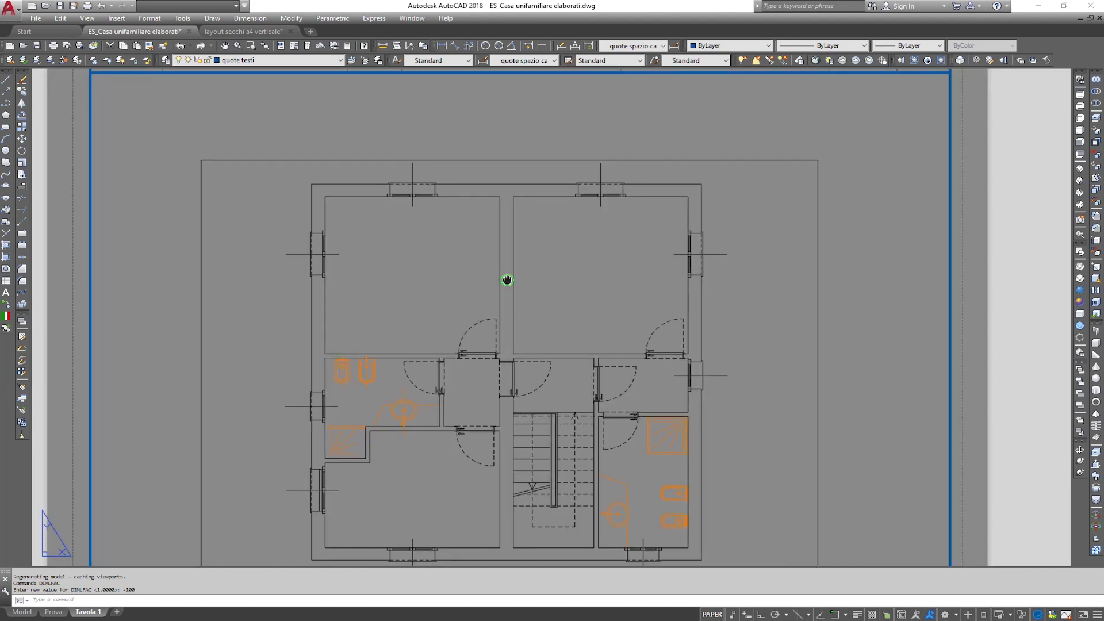
scroll(518, 262, "down", 2)
scroll(519, 262, "up", 2)
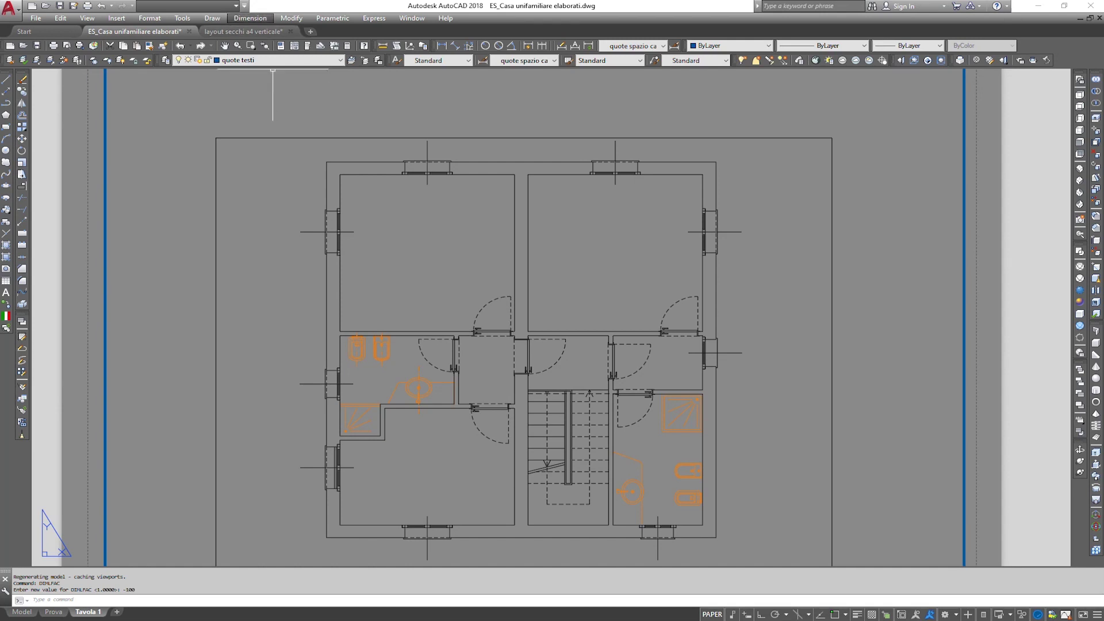
left_click(250, 18)
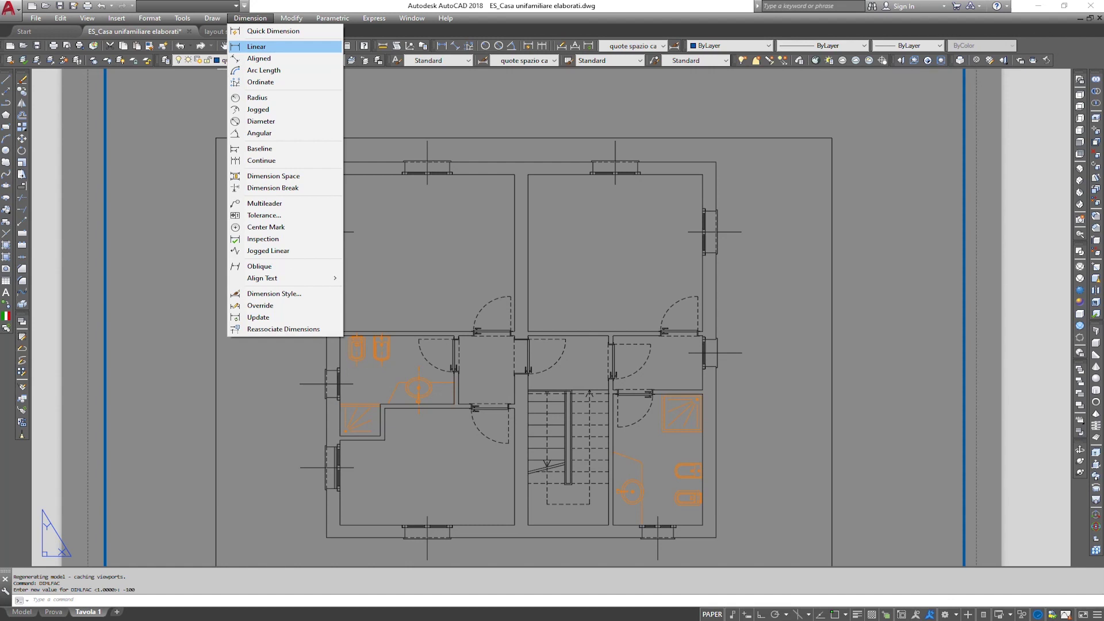
Dimension the 30 outer wall thickness at the plan's top-left corner
left_click(256, 46)
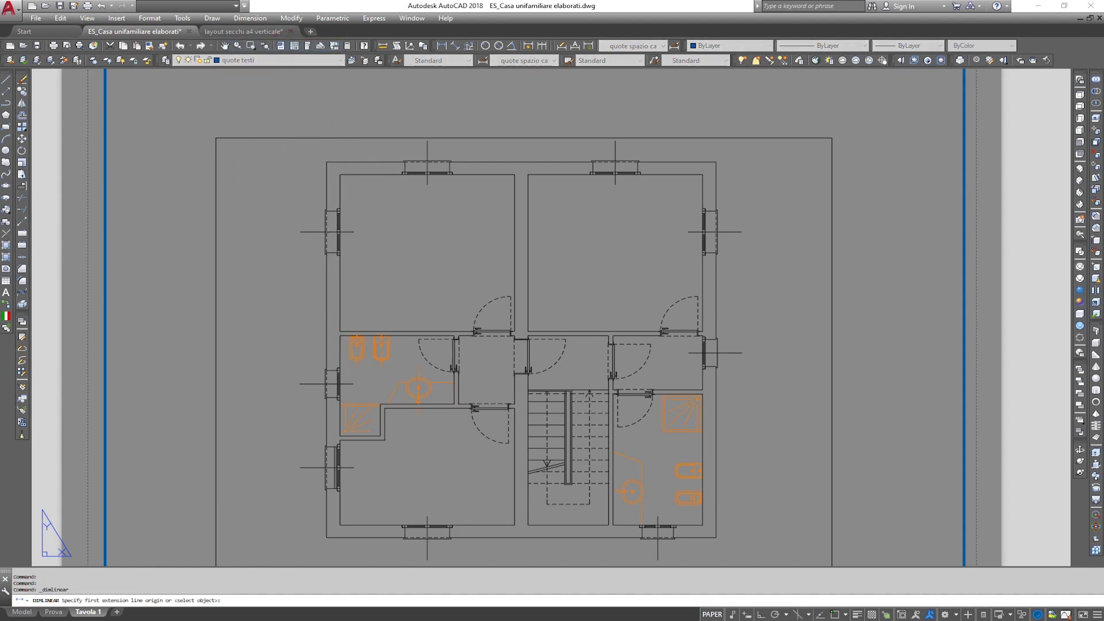
key("F3")
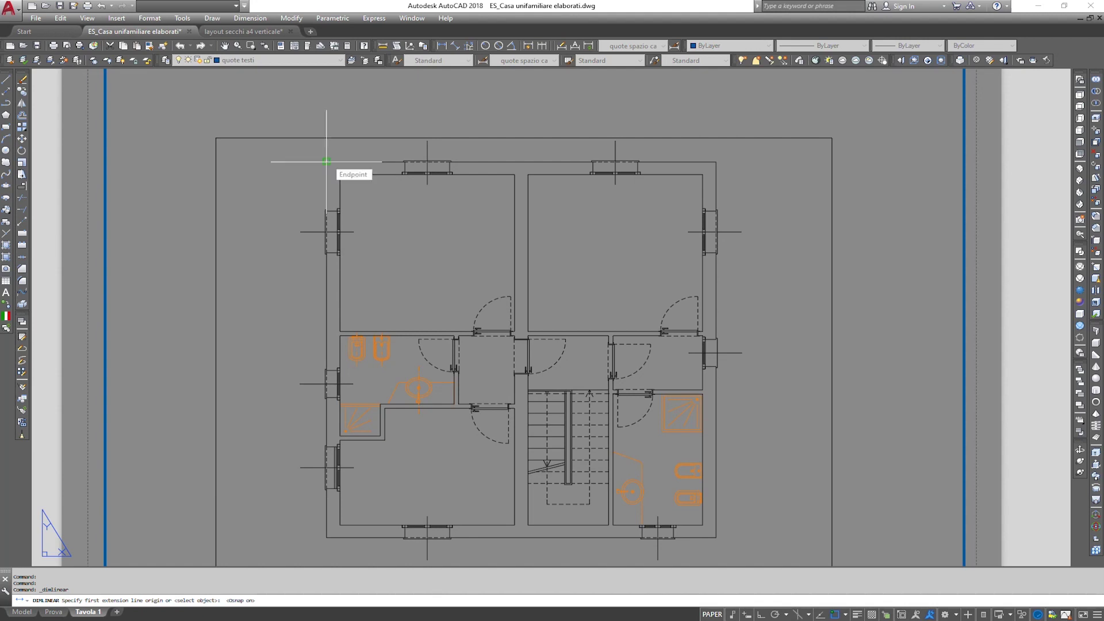
left_click(326, 161)
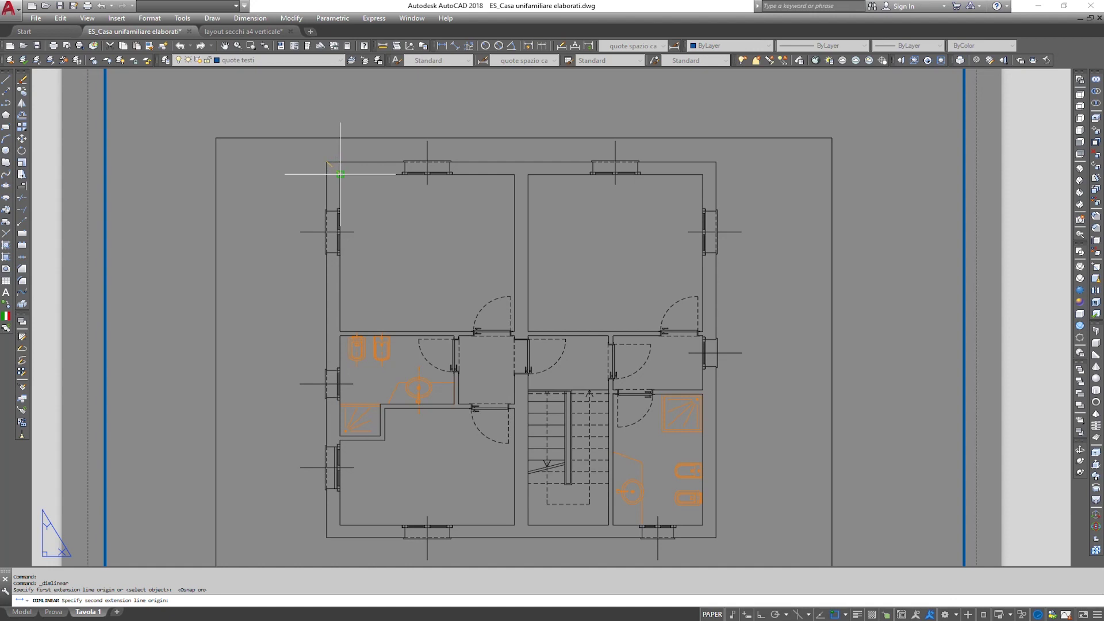
left_click(339, 173)
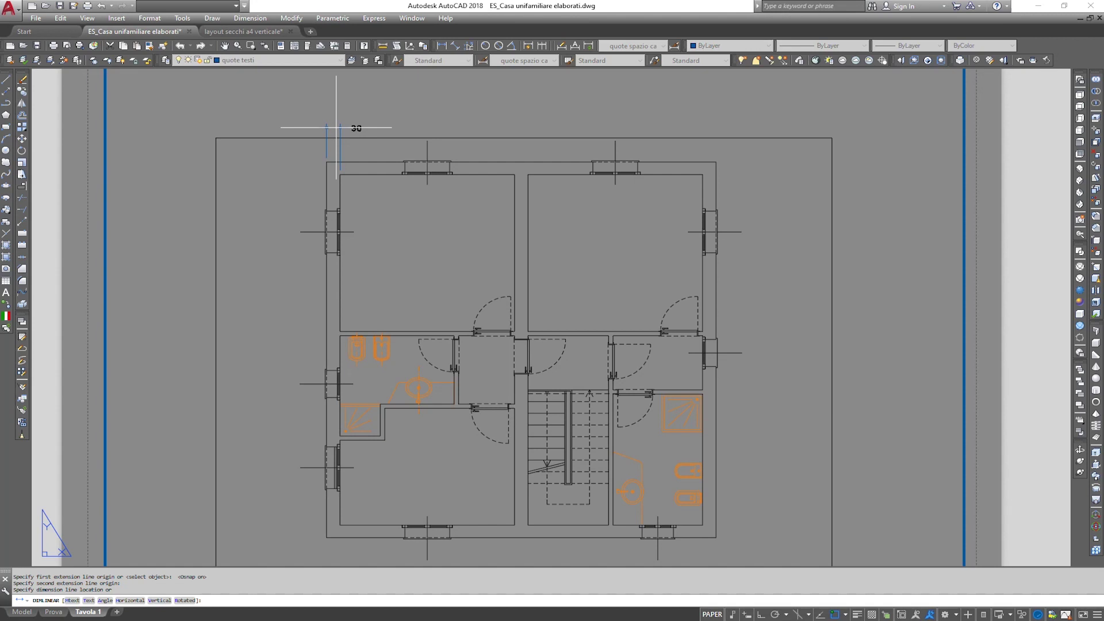
left_click(336, 127)
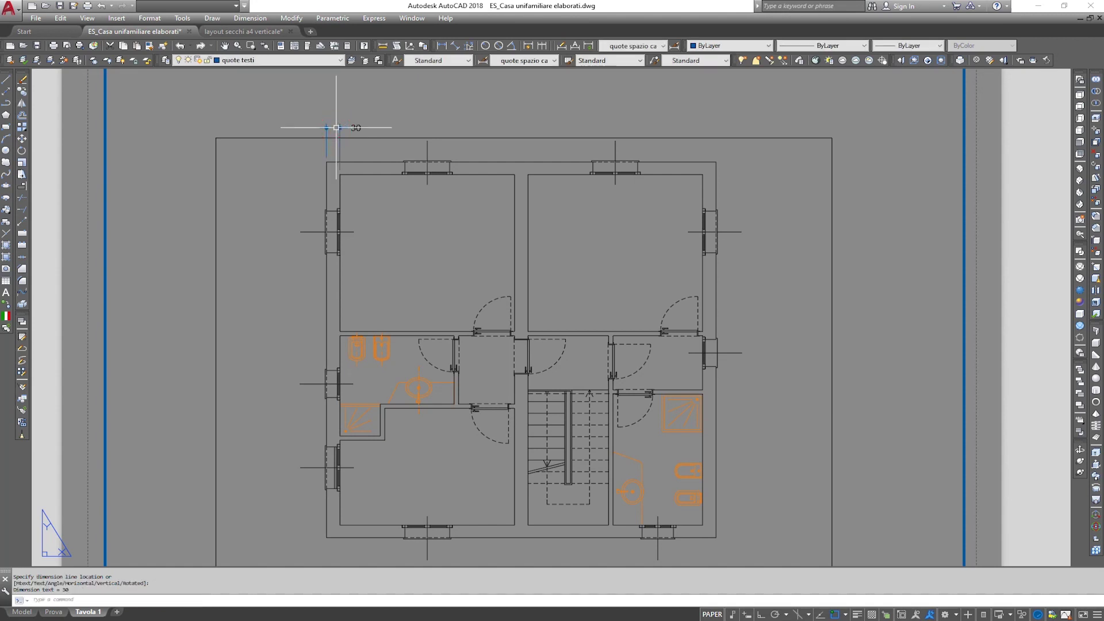
Continue the top chain with 390, 30, 390 and 30 dimensions
scroll(501, 146, "up", 1)
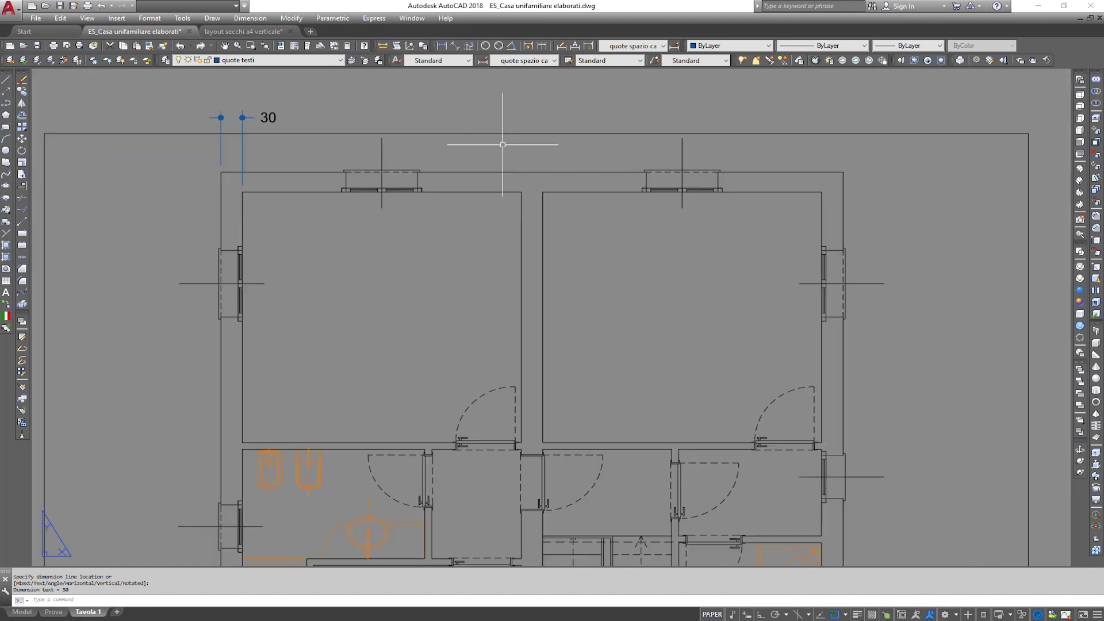
middle_click_drag(502, 145, 501, 193)
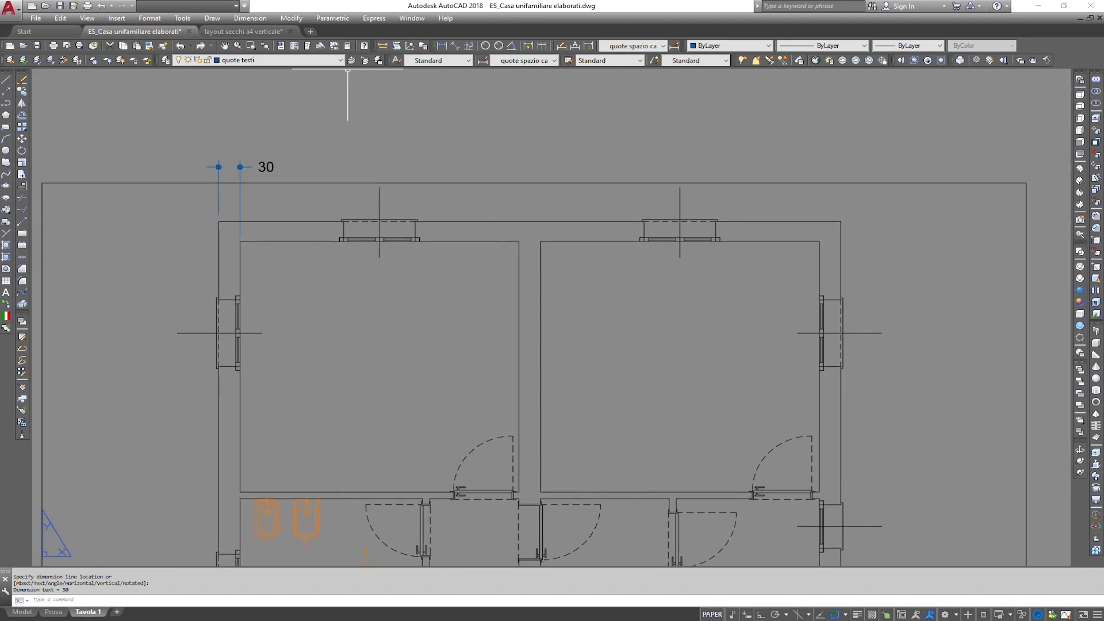
left_click(250, 18)
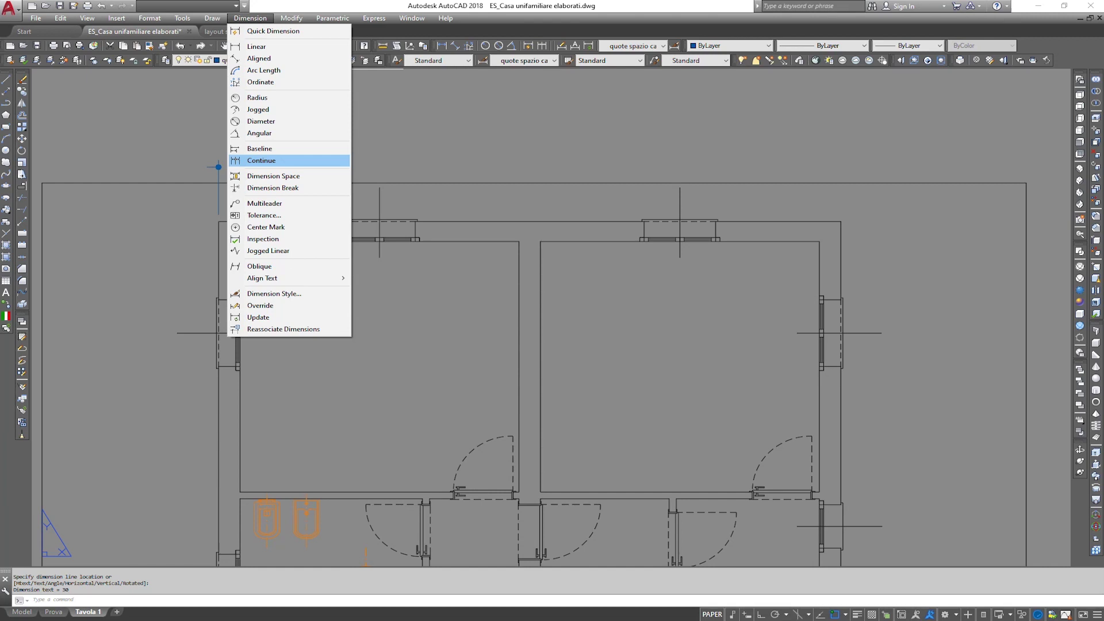
left_click(261, 160)
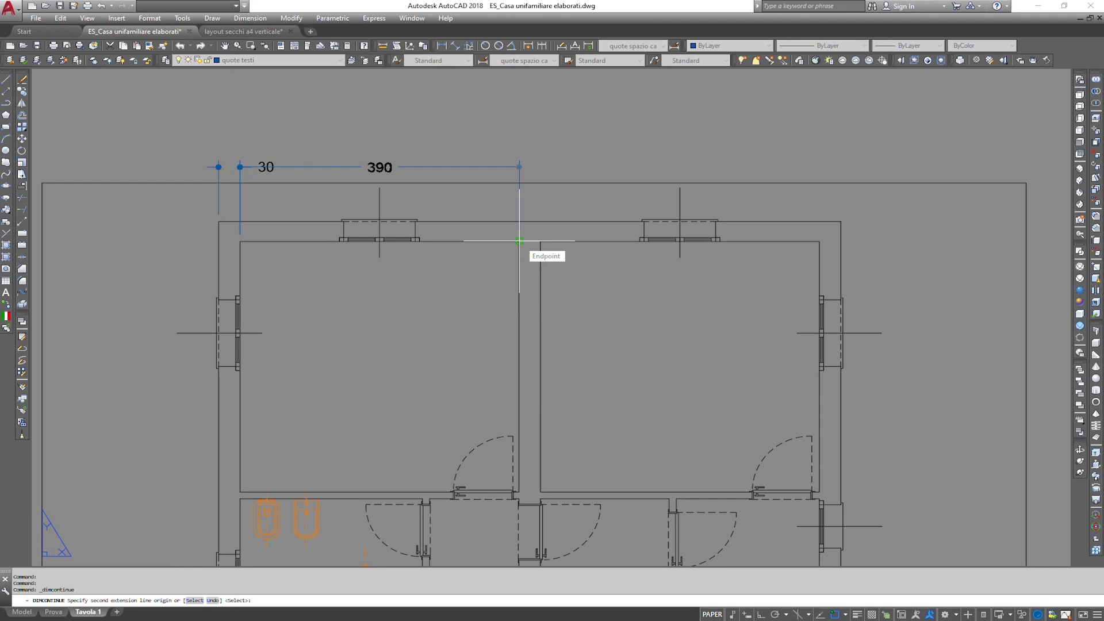
left_click(519, 241)
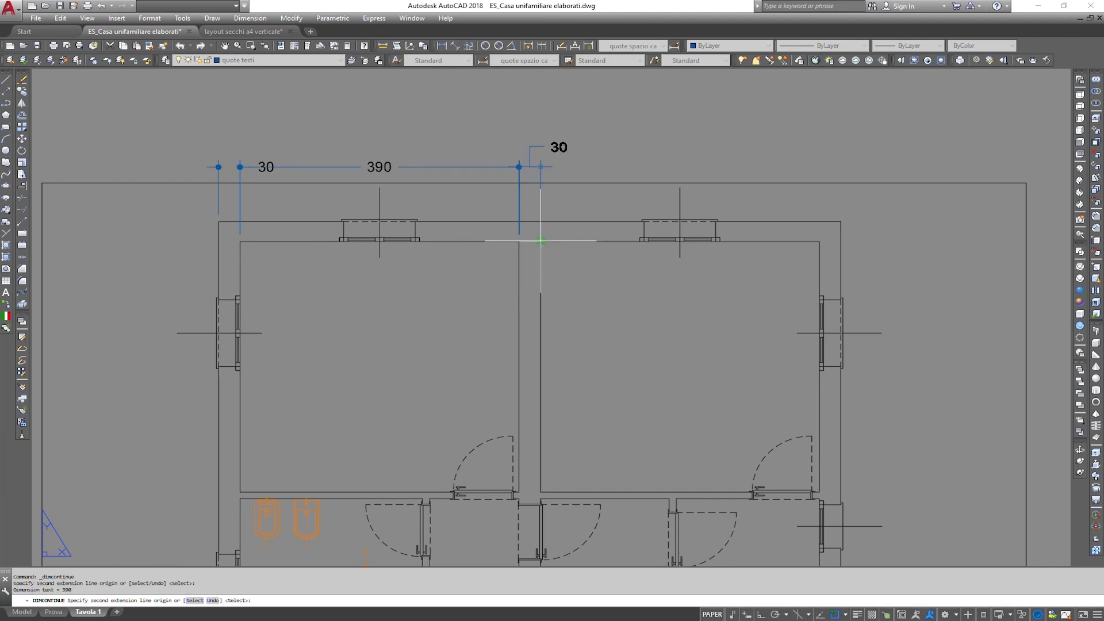
left_click(540, 240)
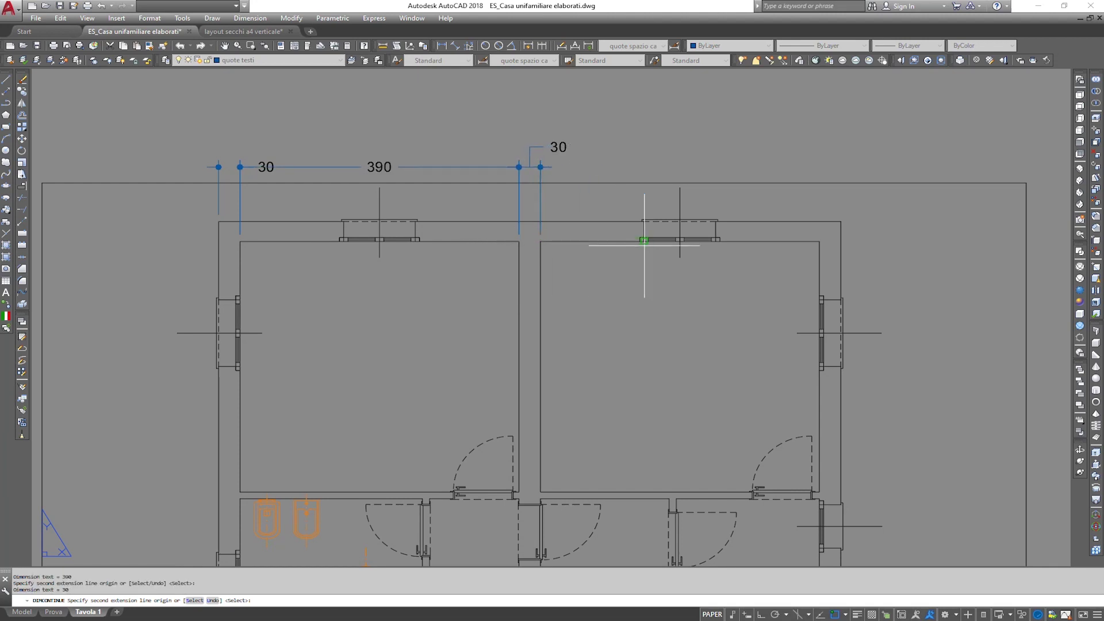
left_click(820, 241)
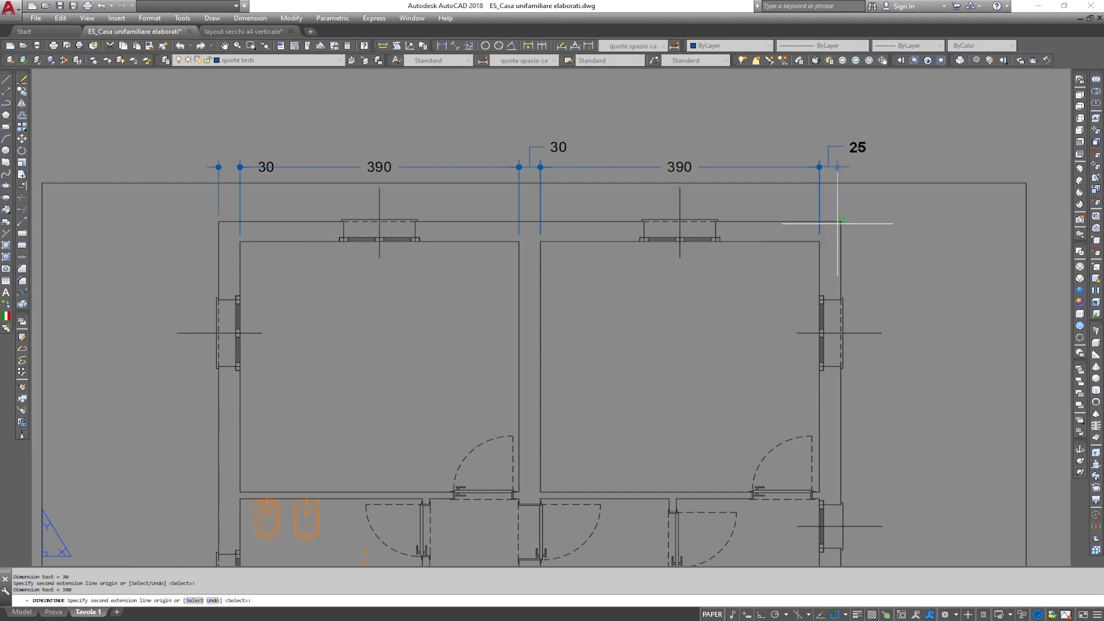
left_click(840, 221)
key("Escape")
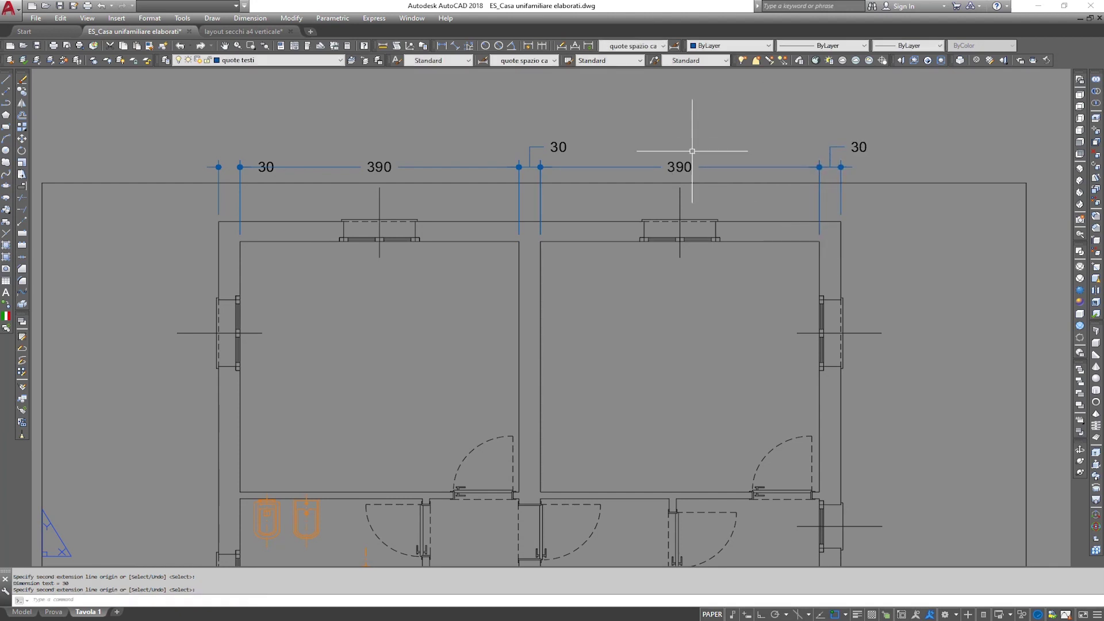
scroll(263, 175, "up", 2)
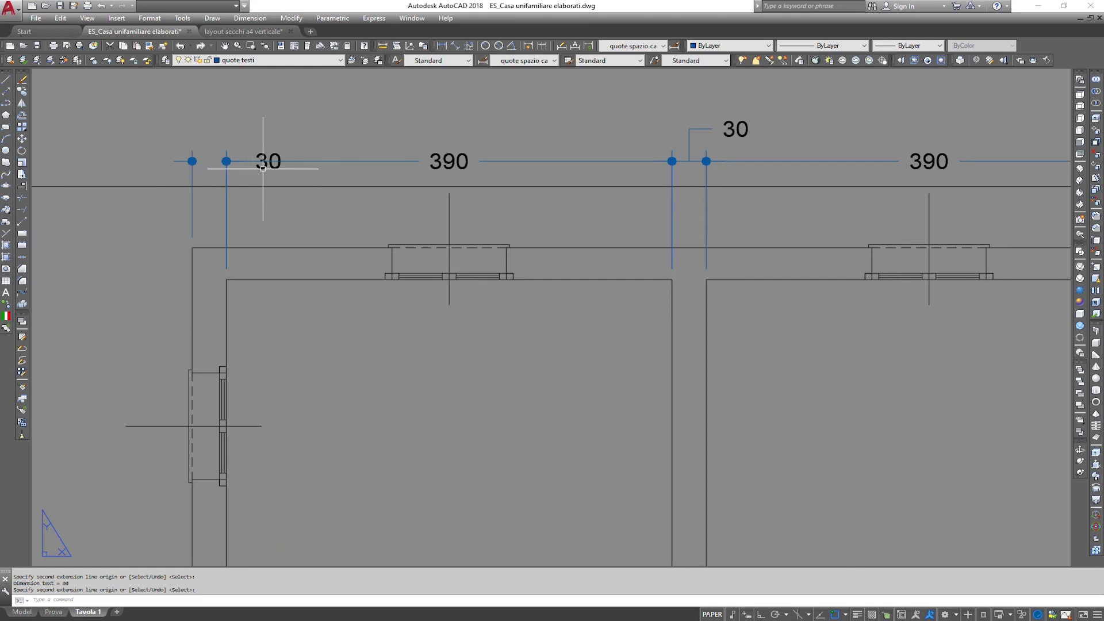
left_click(263, 168)
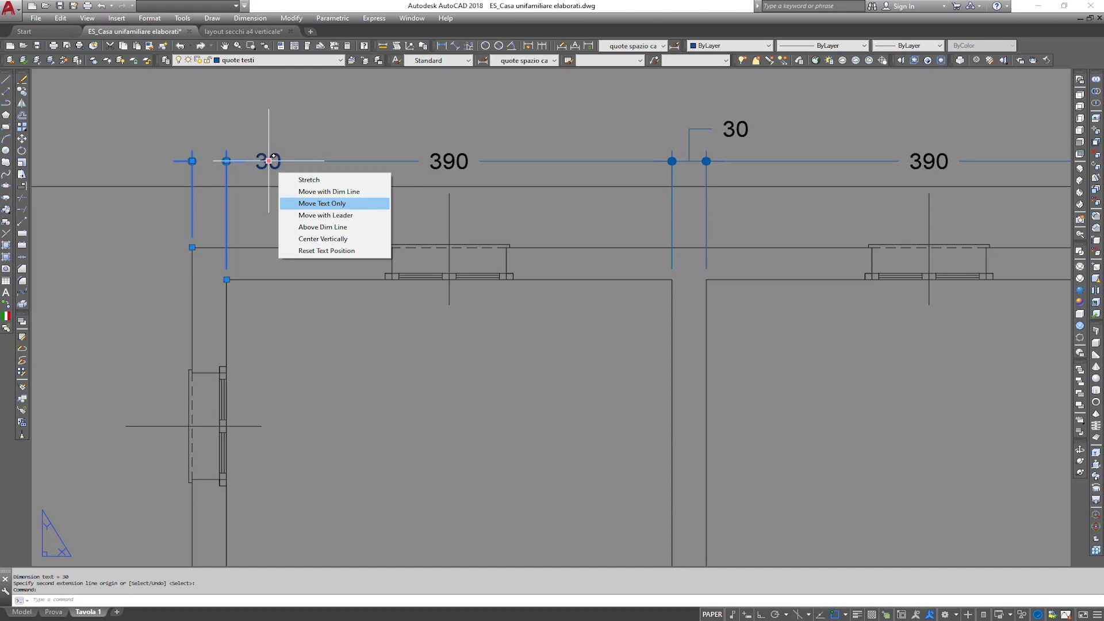
Reposition the chain's 30 dimension texts so they sit centred above their lines
left_click(314, 203)
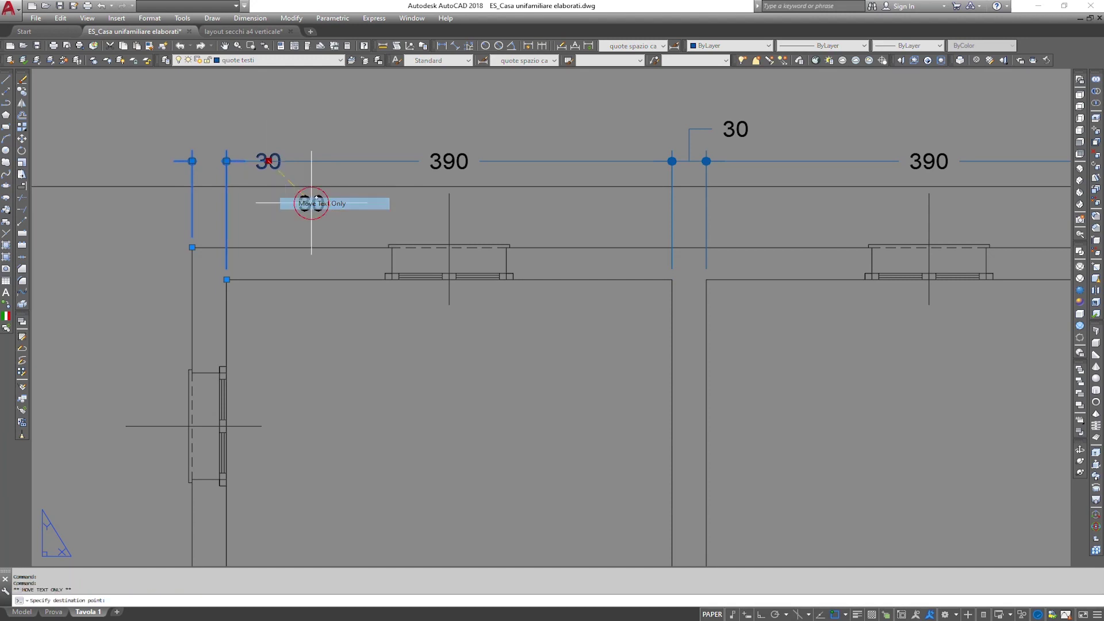
left_click(211, 142)
mouse_move(723, 128)
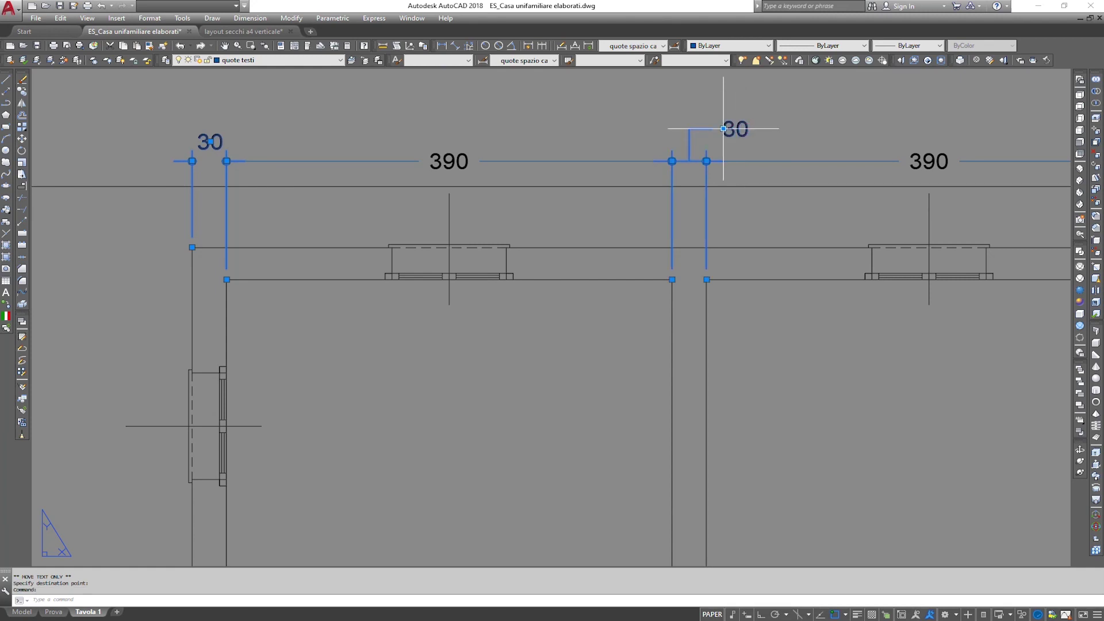
left_click(773, 171)
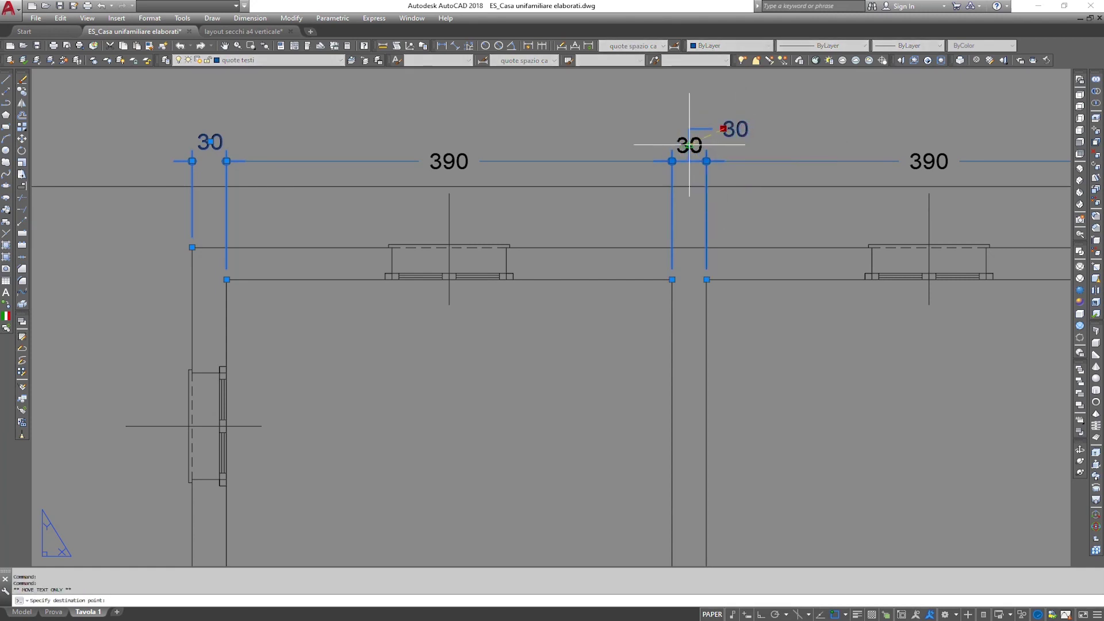
left_click(689, 143)
left_click(937, 161)
middle_click_drag(950, 157, 685, 185)
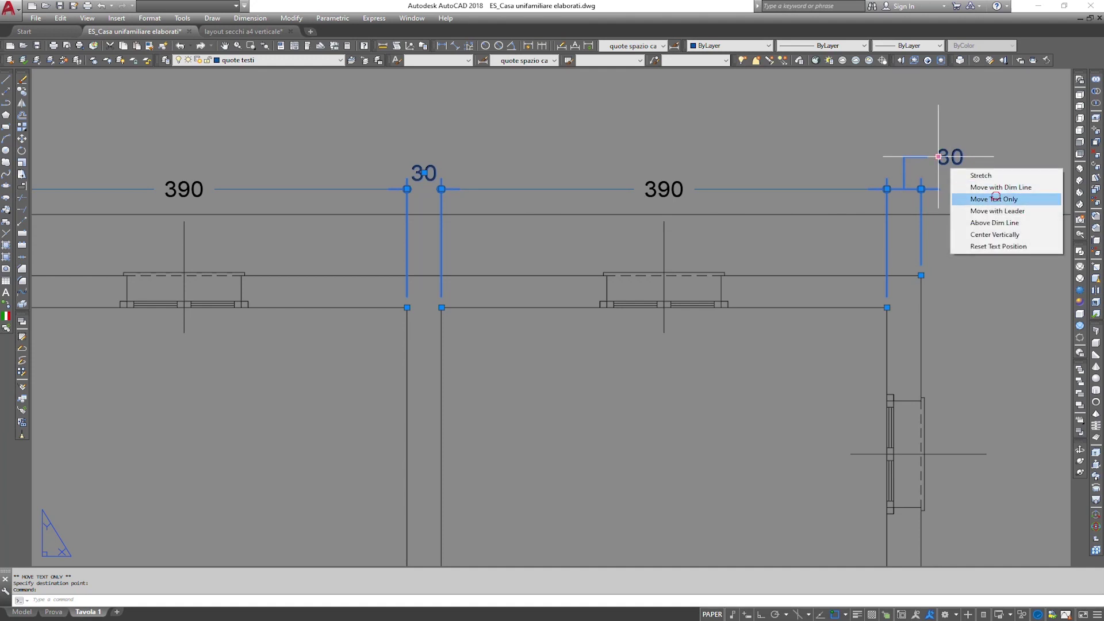
left_click(994, 196)
left_click(903, 172)
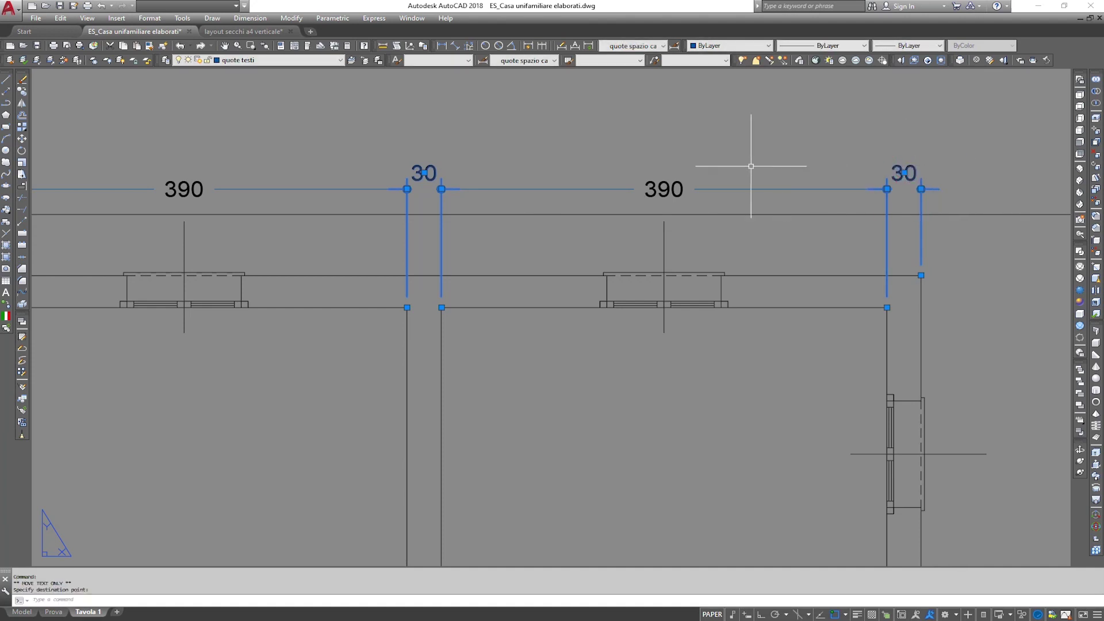
key("Escape")
Add an overall 870 linear dimension between the outer wall corners, above the chain
scroll(657, 167, "down", 2)
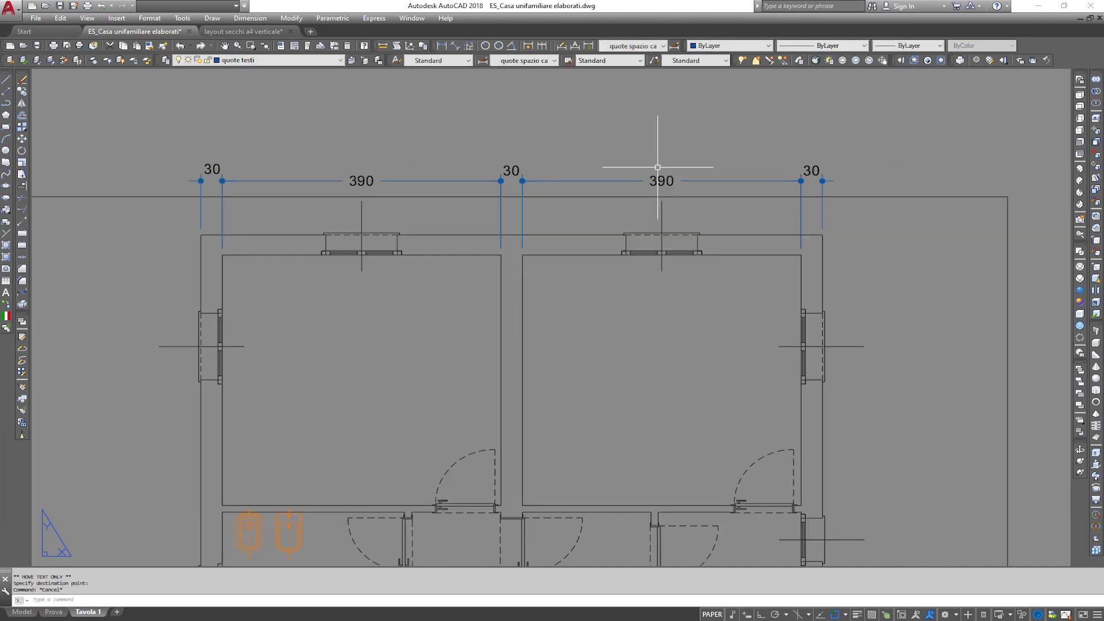
scroll(657, 167, "down", 2)
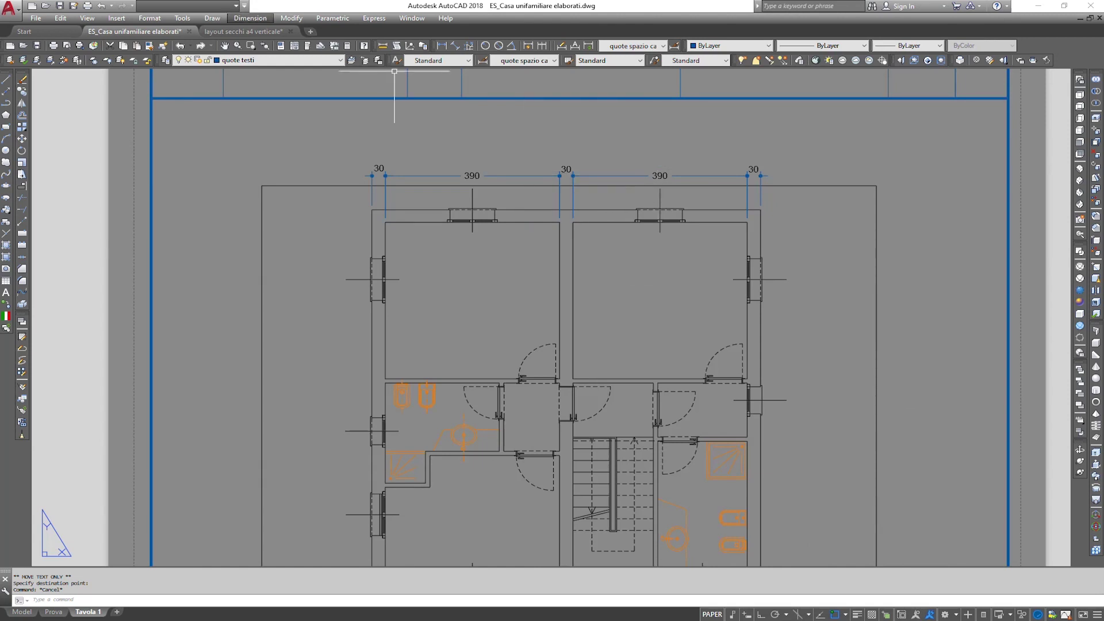
left_click(250, 18)
left_click(247, 47)
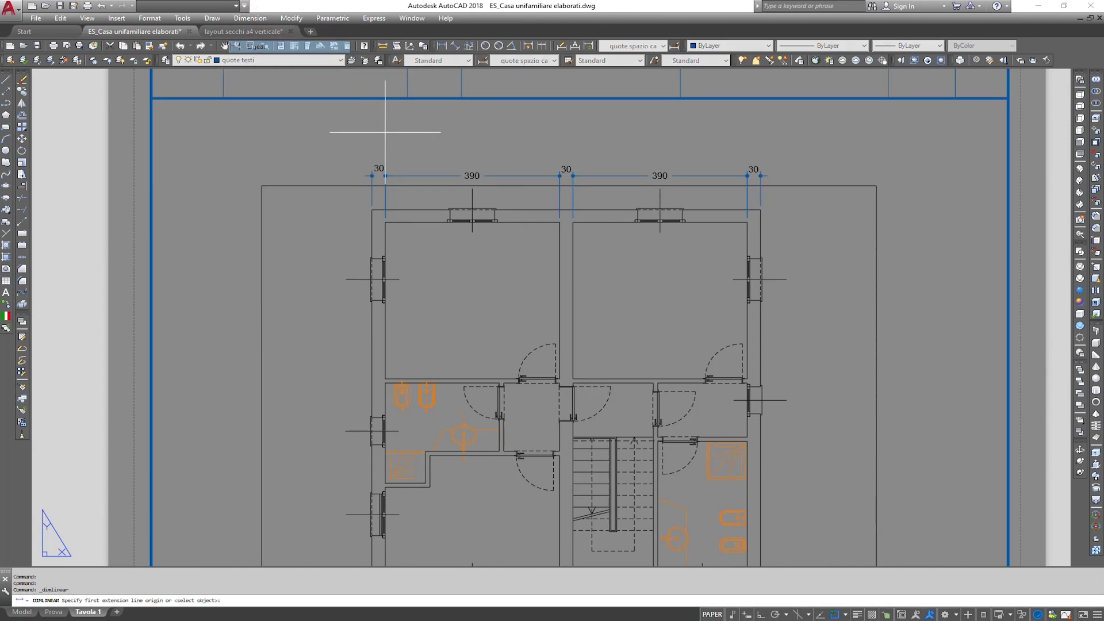
left_click(373, 210)
left_click(760, 210)
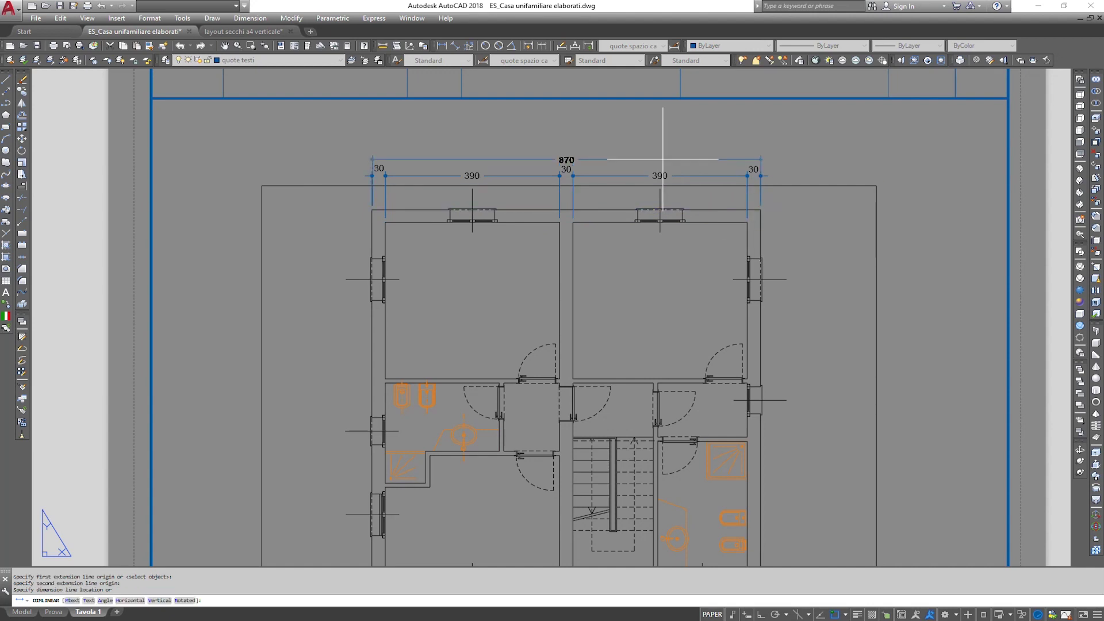
left_click(615, 152)
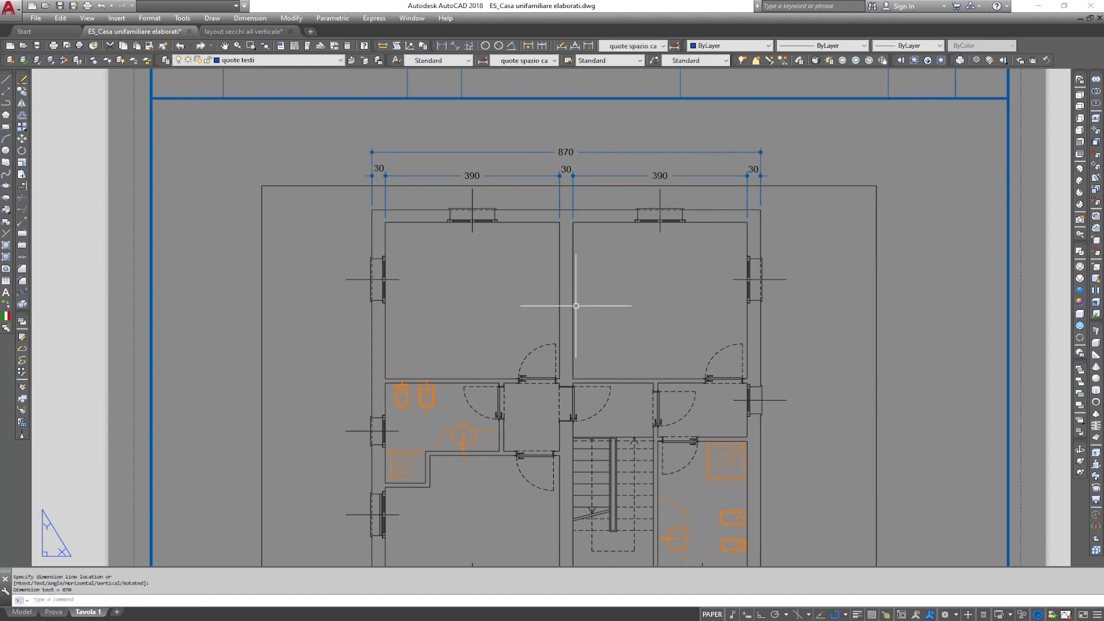
mouse_move(591, 313)
middle_mouse_down()
mouse_move(543, 284)
mouse_move(531, 258)
middle_mouse_up()
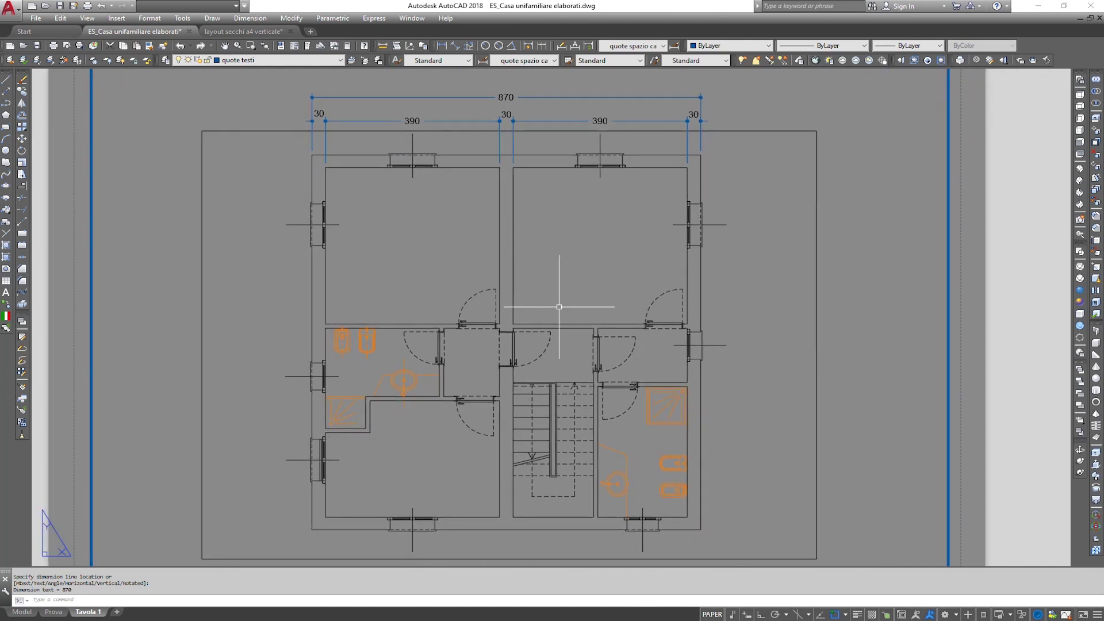
scroll(559, 307, "down", 2)
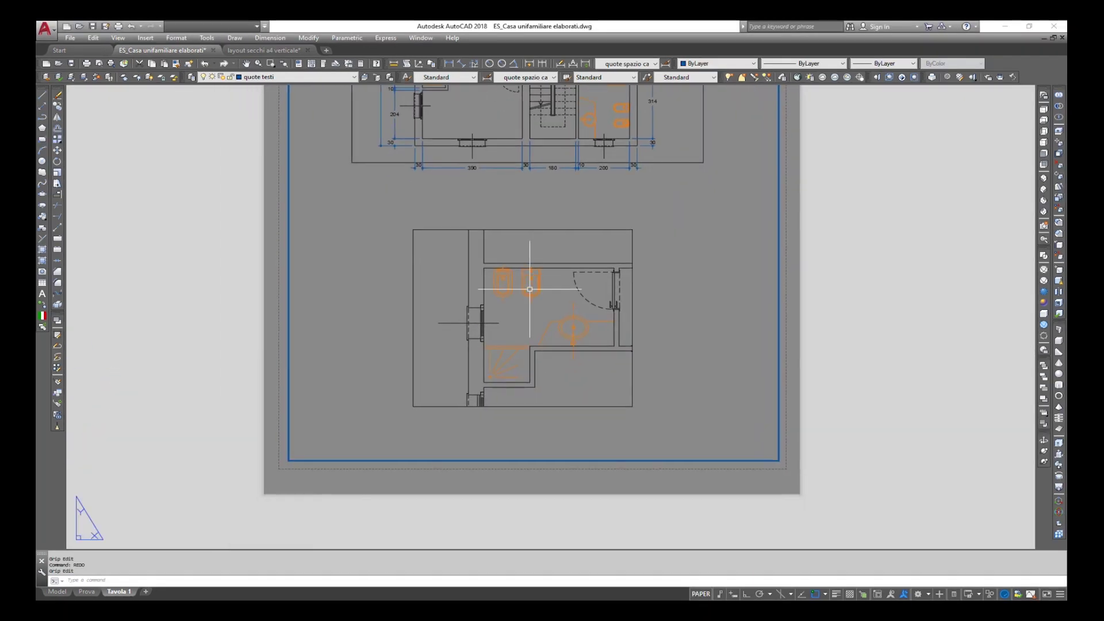
Set the dimension length factor DIMLFAC to 0.5 for the 1:50 bathroom detail
scroll(515, 316, "up", 2)
middle_click_drag(517, 316, 535, 267)
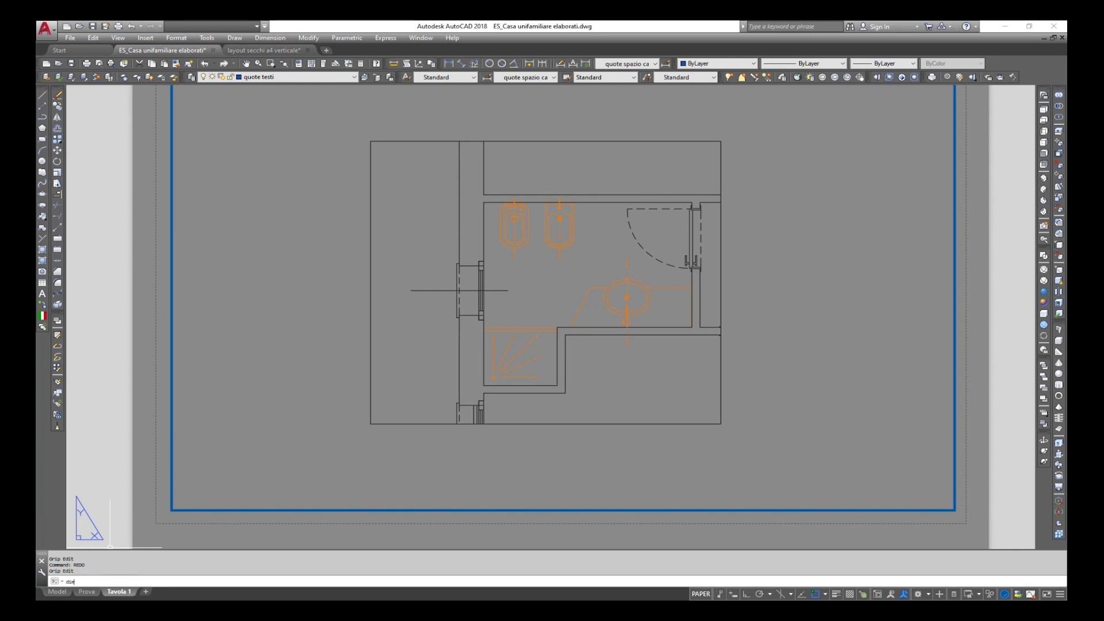
type("imlfac")
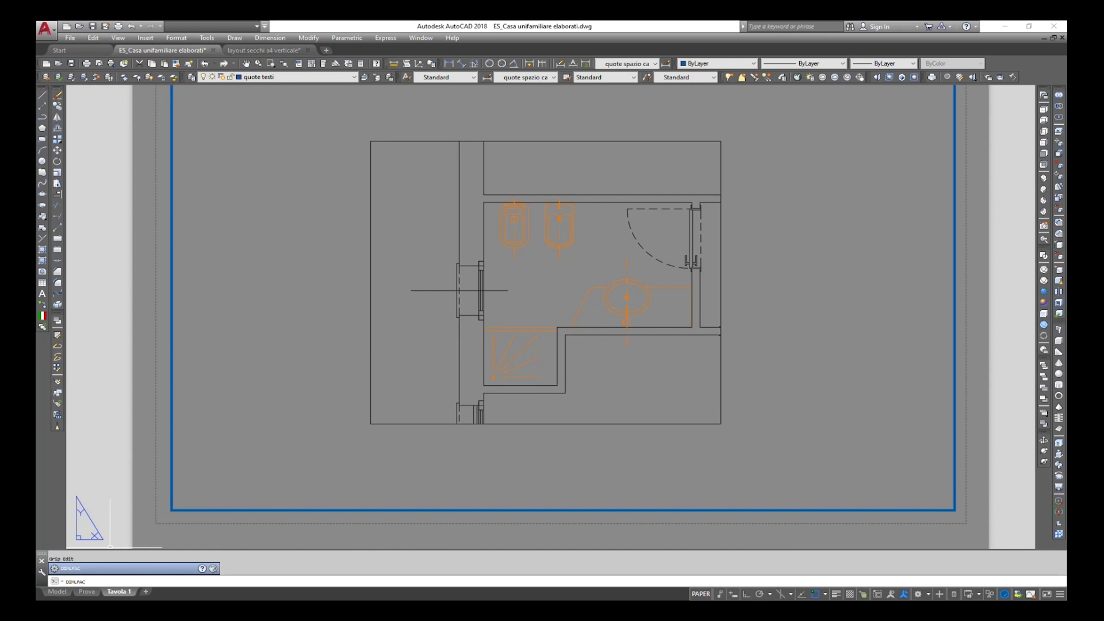
key("Return")
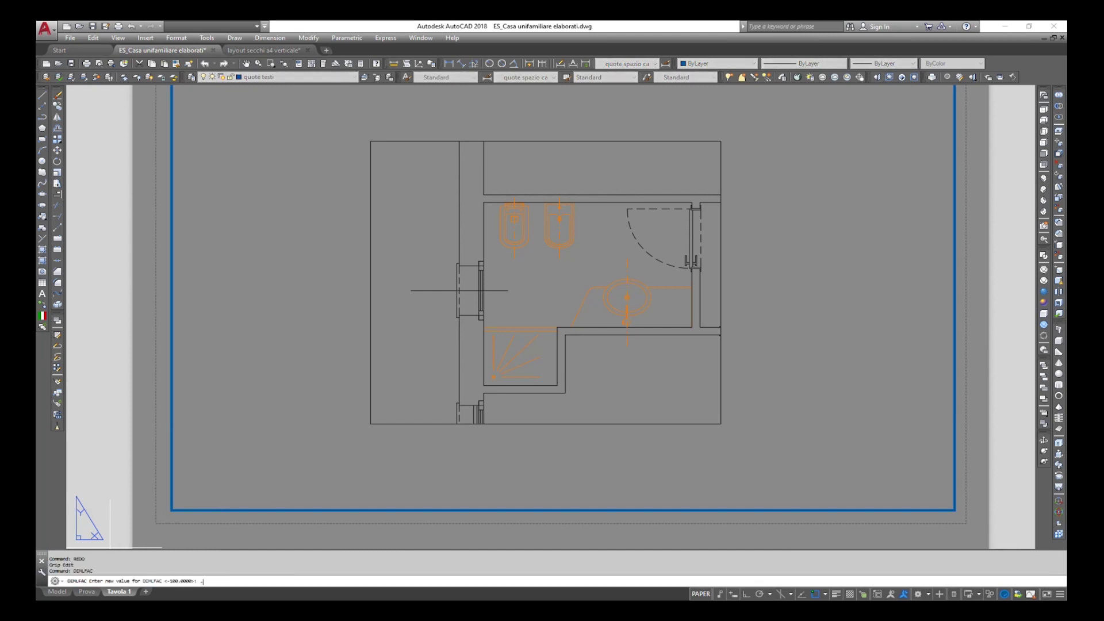
type("50")
key("Return")
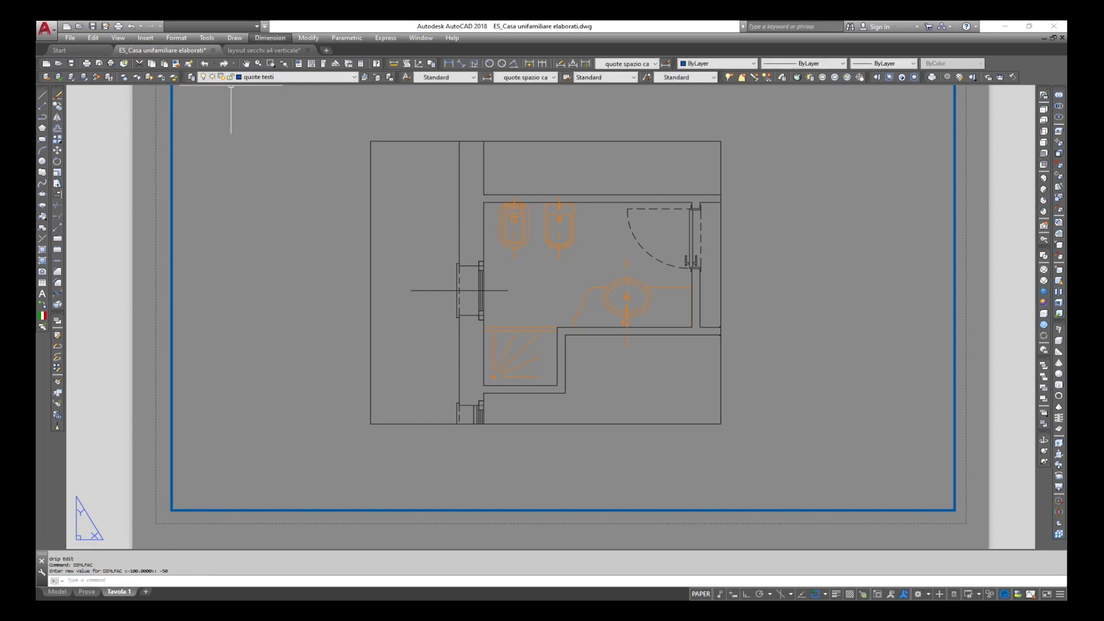
Dimension the bathroom fixtures along the top with a 38, 55 chain
left_click(270, 38)
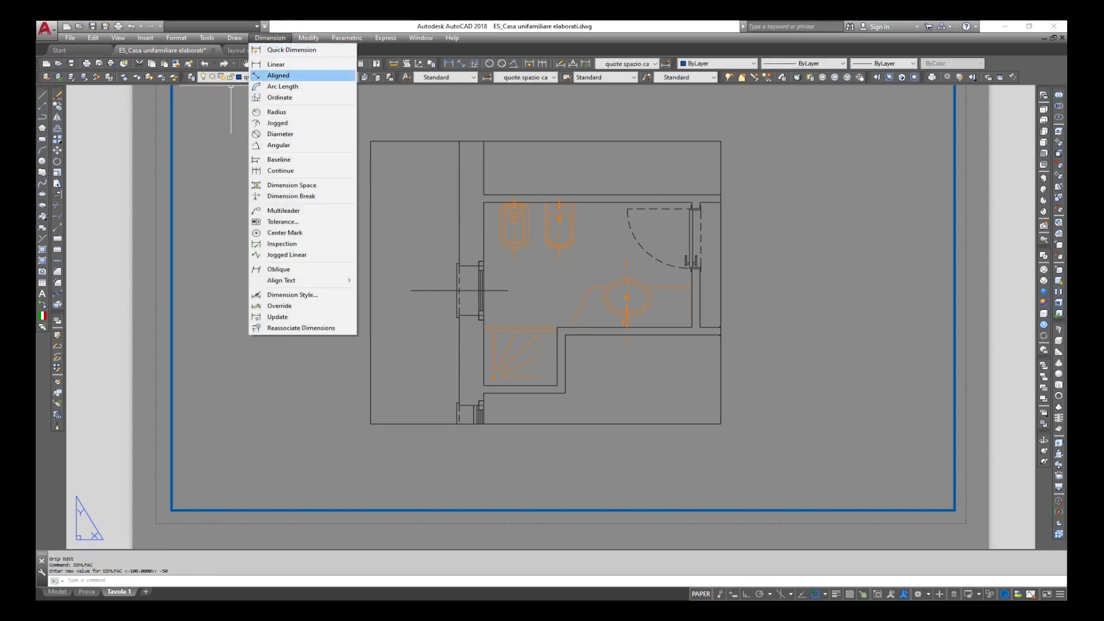
left_click(296, 64)
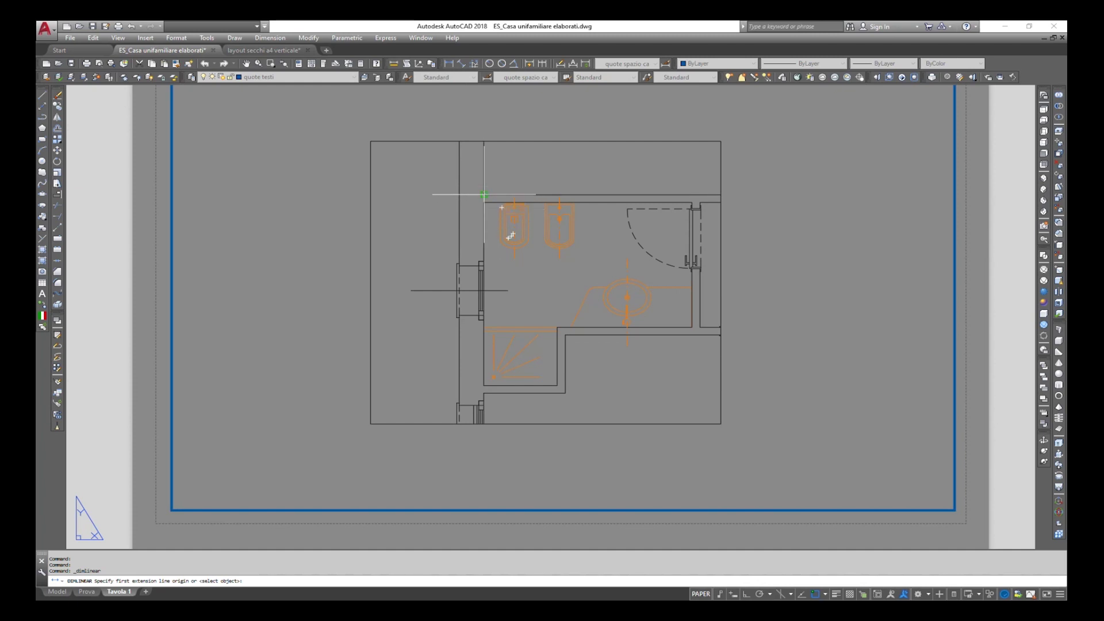
left_click(487, 196)
left_click(514, 204)
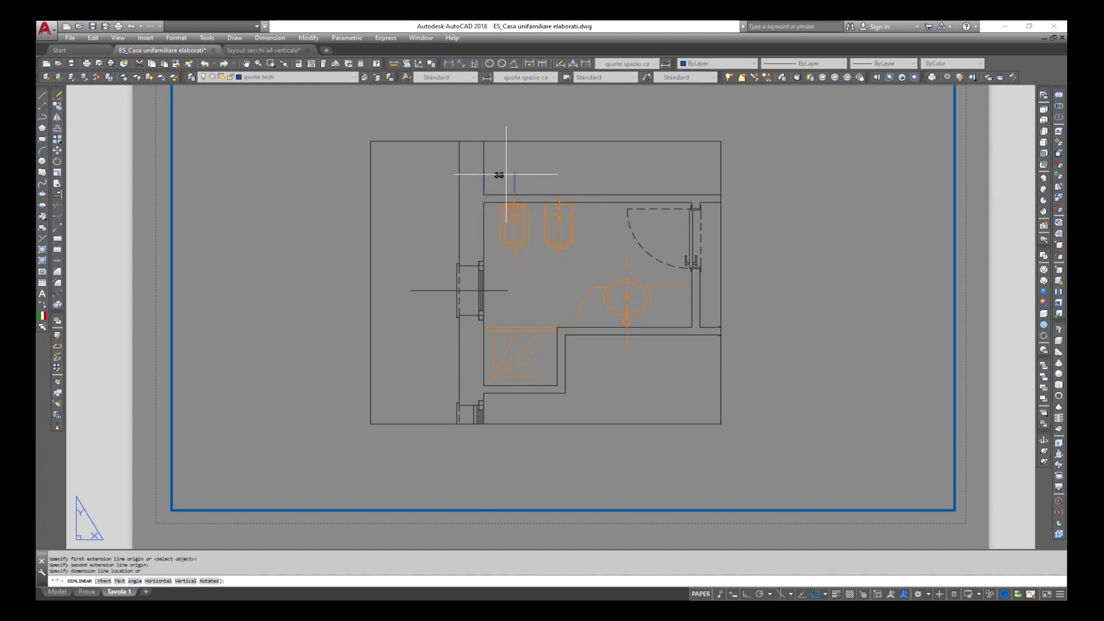
left_click(503, 174)
left_click(269, 37)
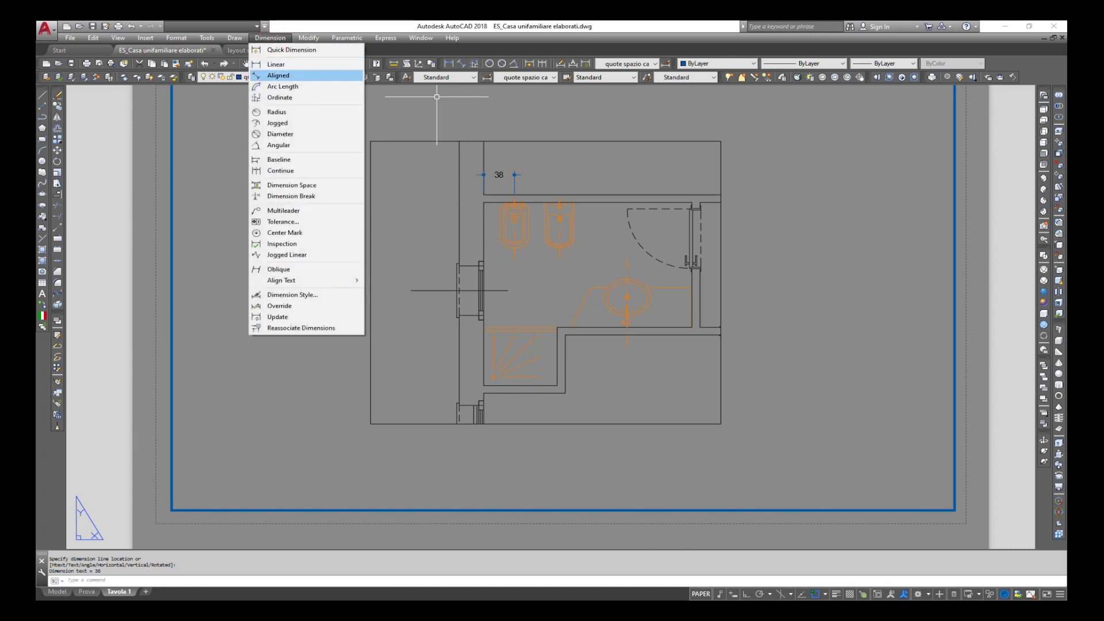
left_click(281, 170)
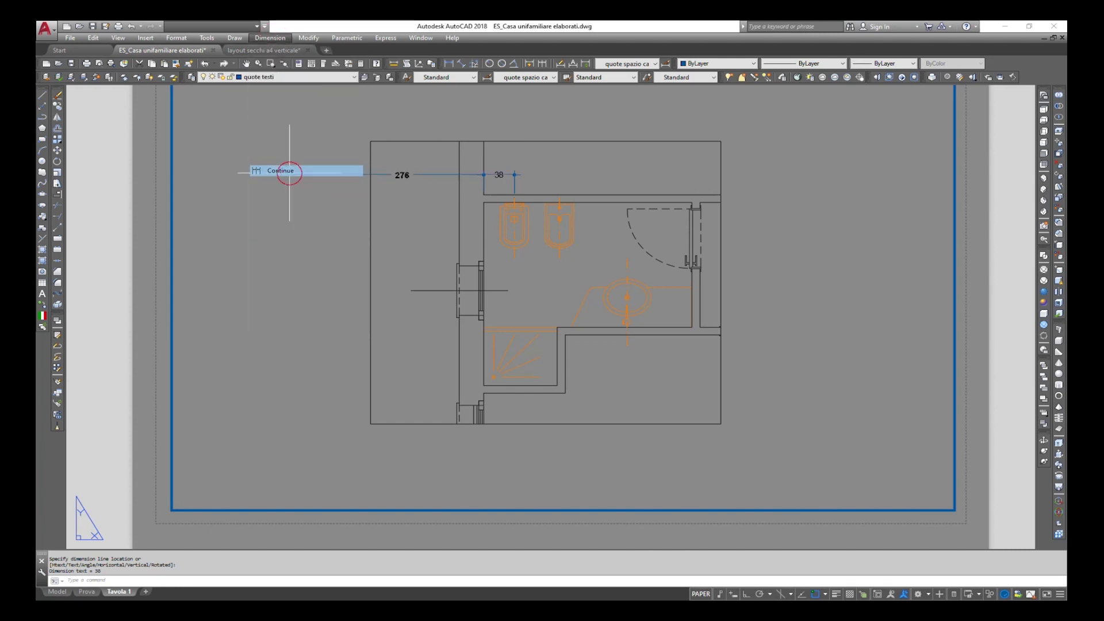
left_click(559, 204)
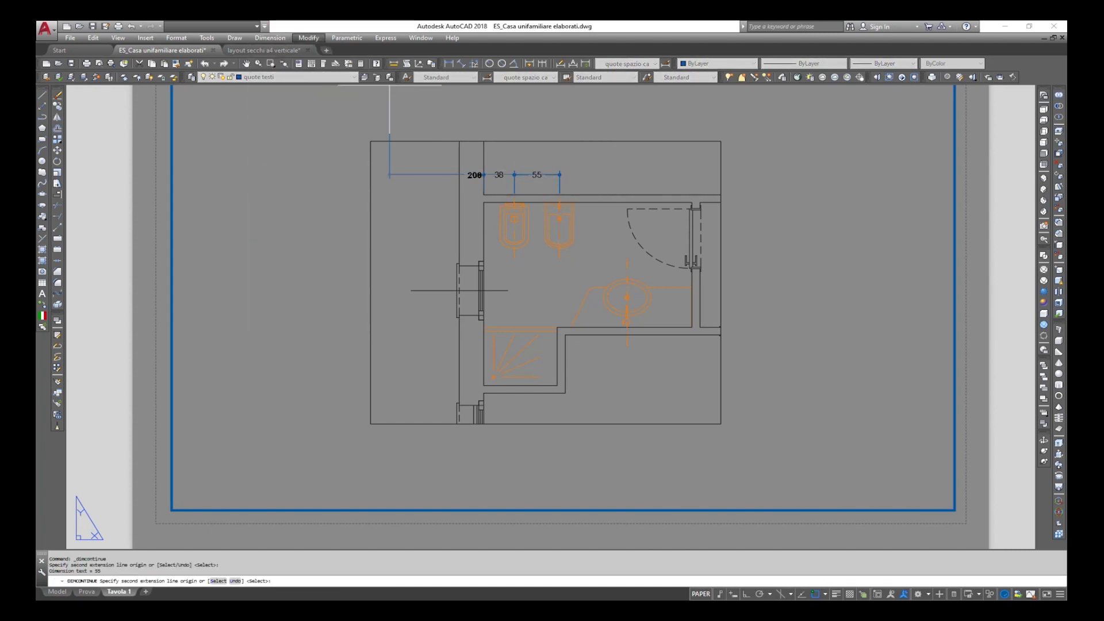
Add the 79 dimension from the sink centre to the wall corner
left_click(269, 37)
left_click(278, 64)
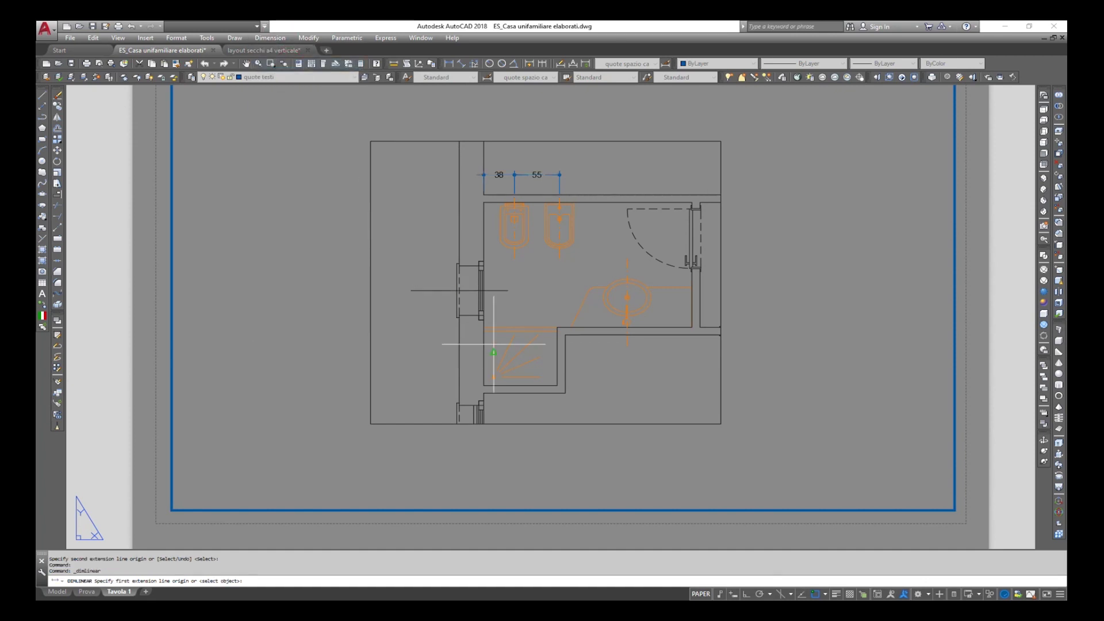
left_click(627, 298)
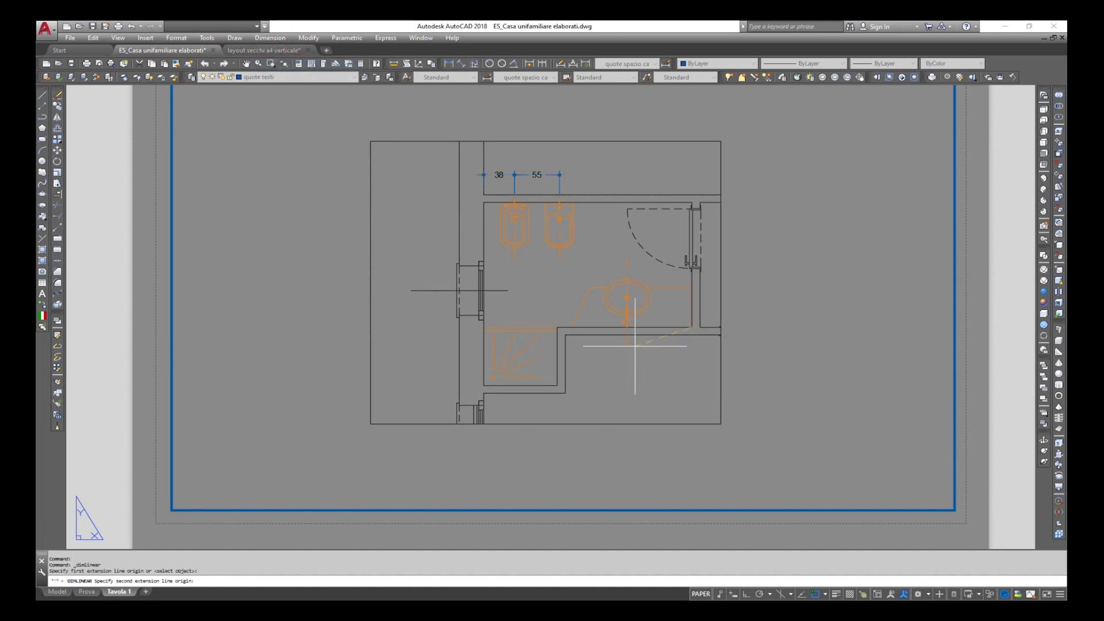
left_click(692, 328)
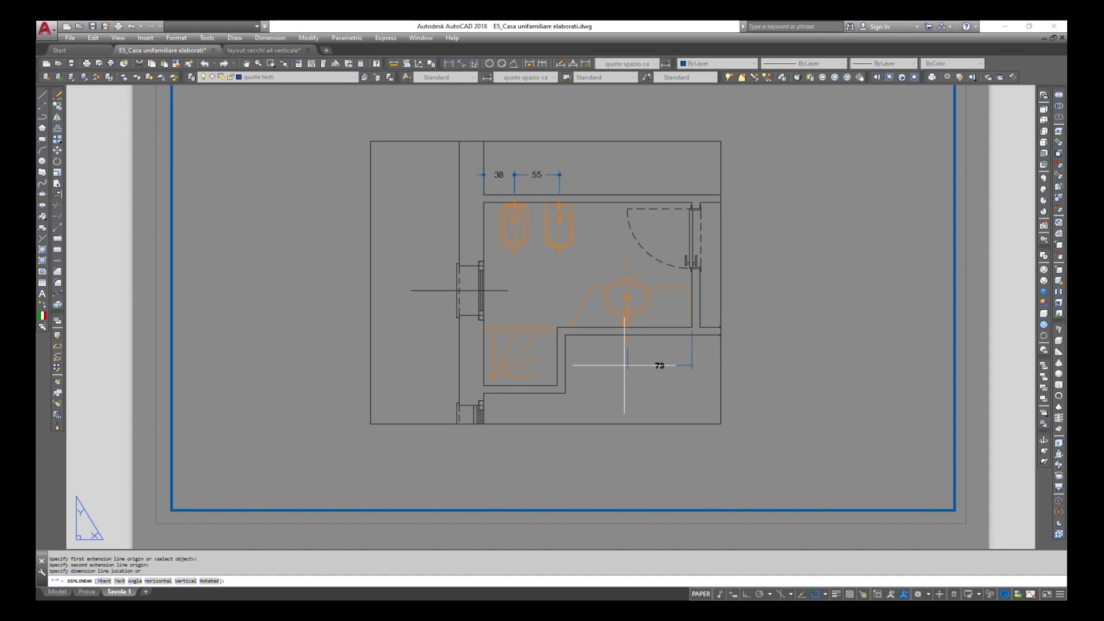
left_click(626, 365)
Add the 90 shower-width dimension along the bottom wall and the vertical 76 dimension
left_click(269, 38)
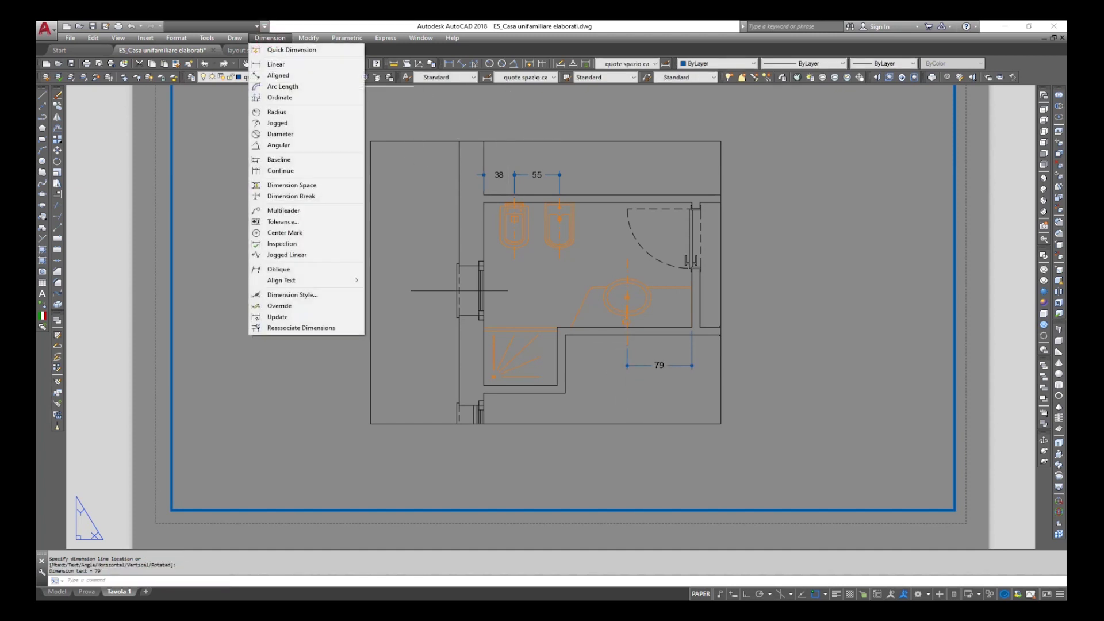
left_click(276, 64)
left_click(483, 385)
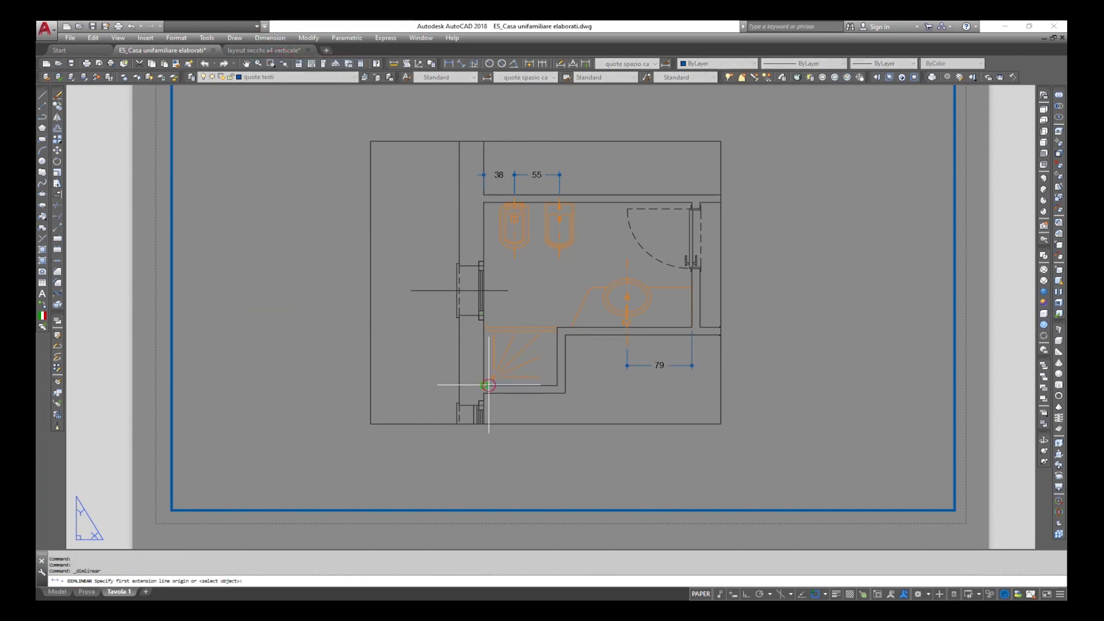
left_click(557, 386)
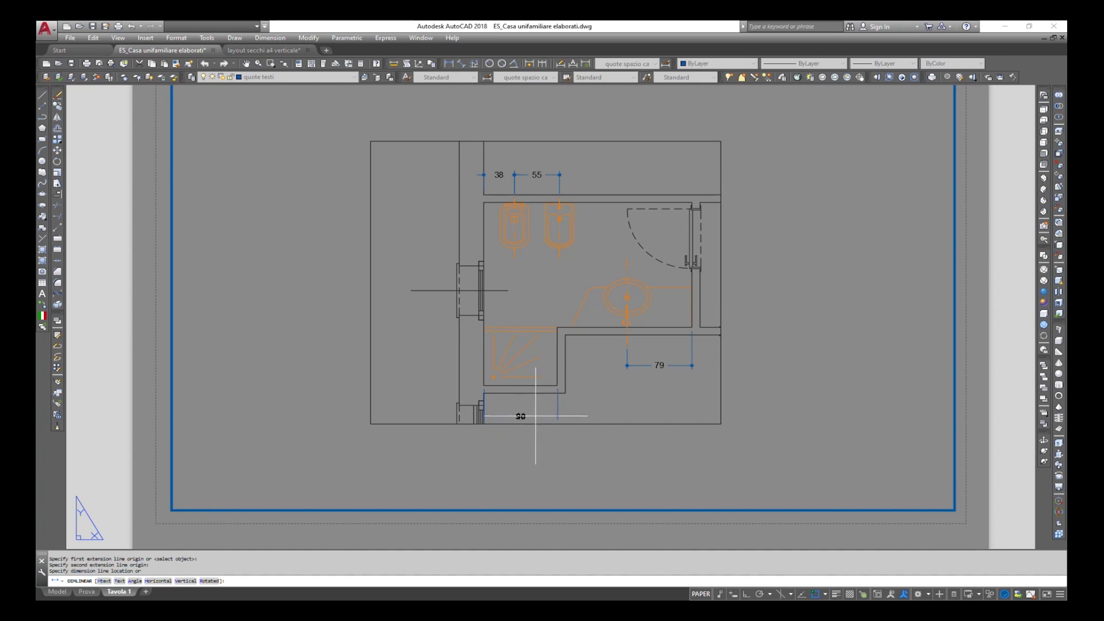
left_click(536, 416)
left_click(270, 37)
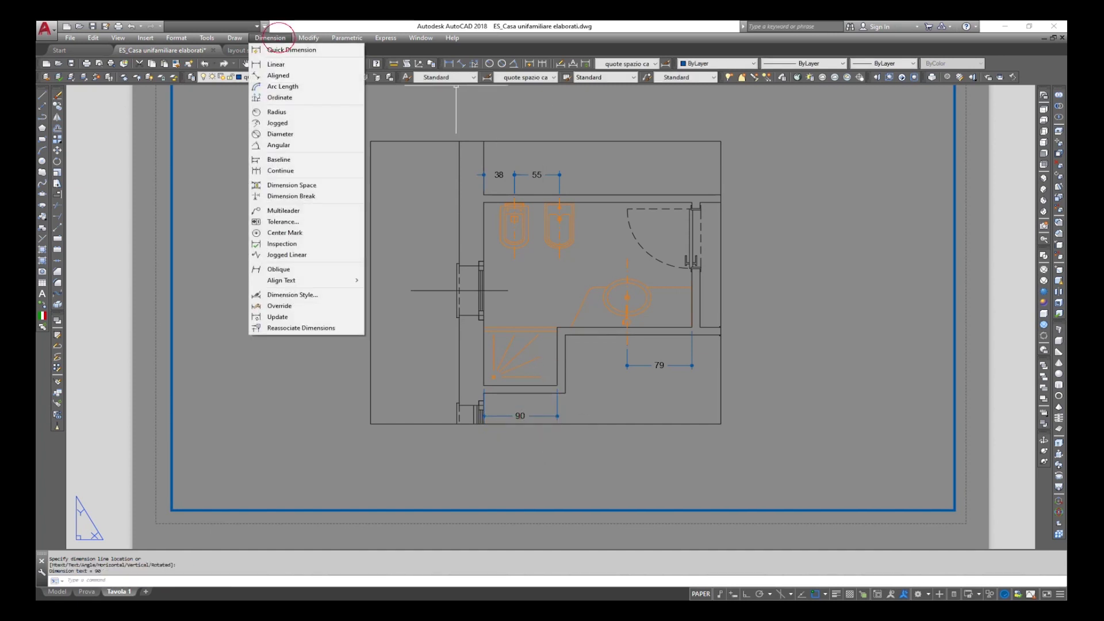
left_click(276, 64)
left_click(557, 328)
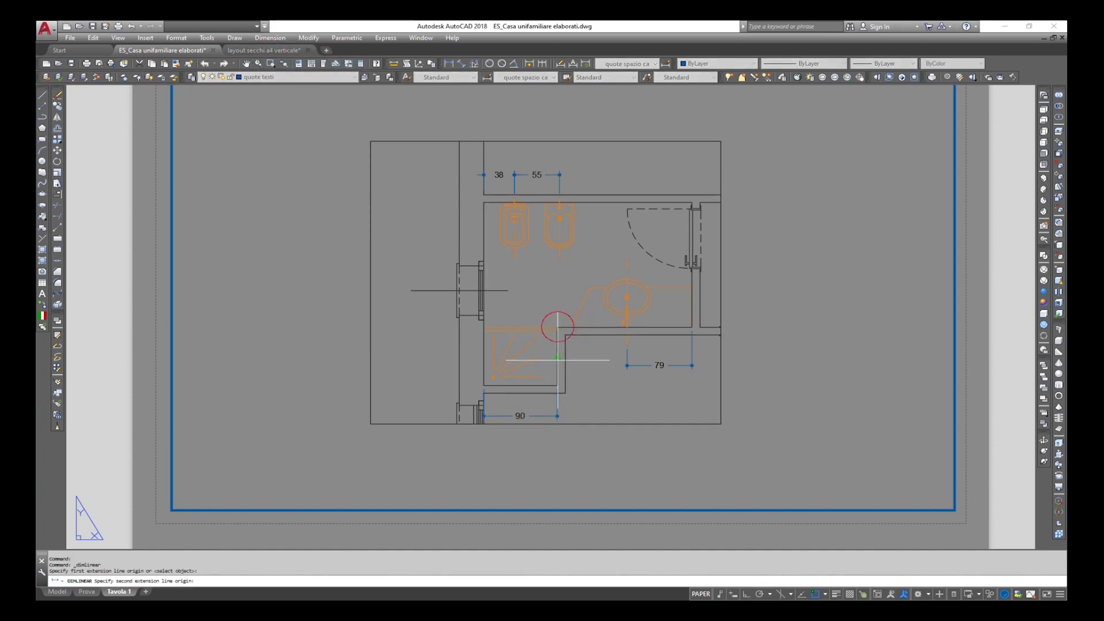
left_click(557, 386)
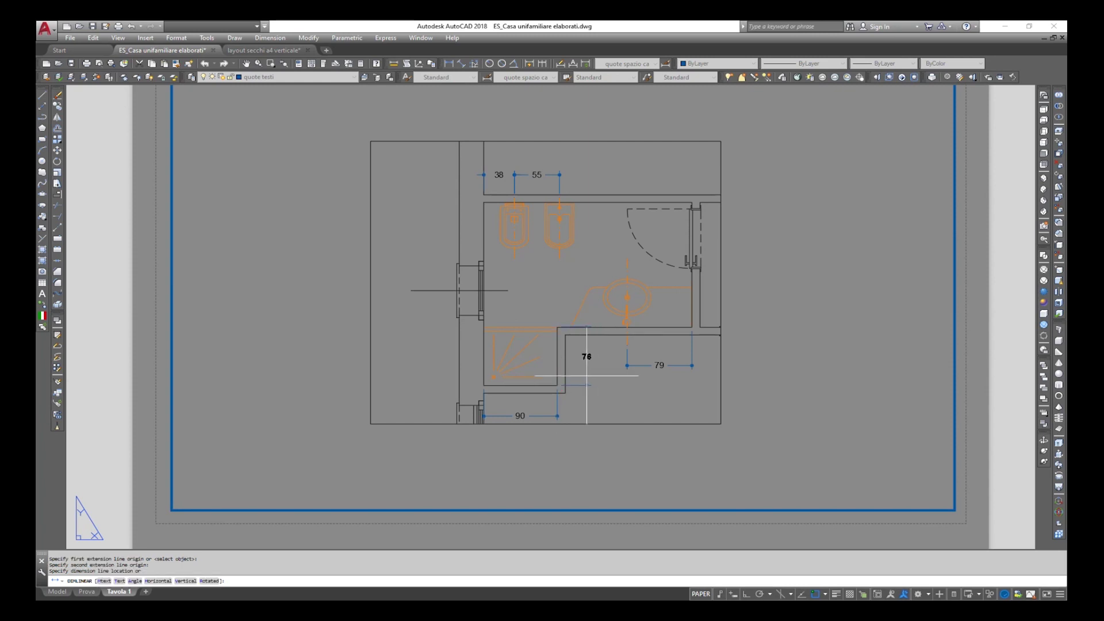
left_click(586, 376)
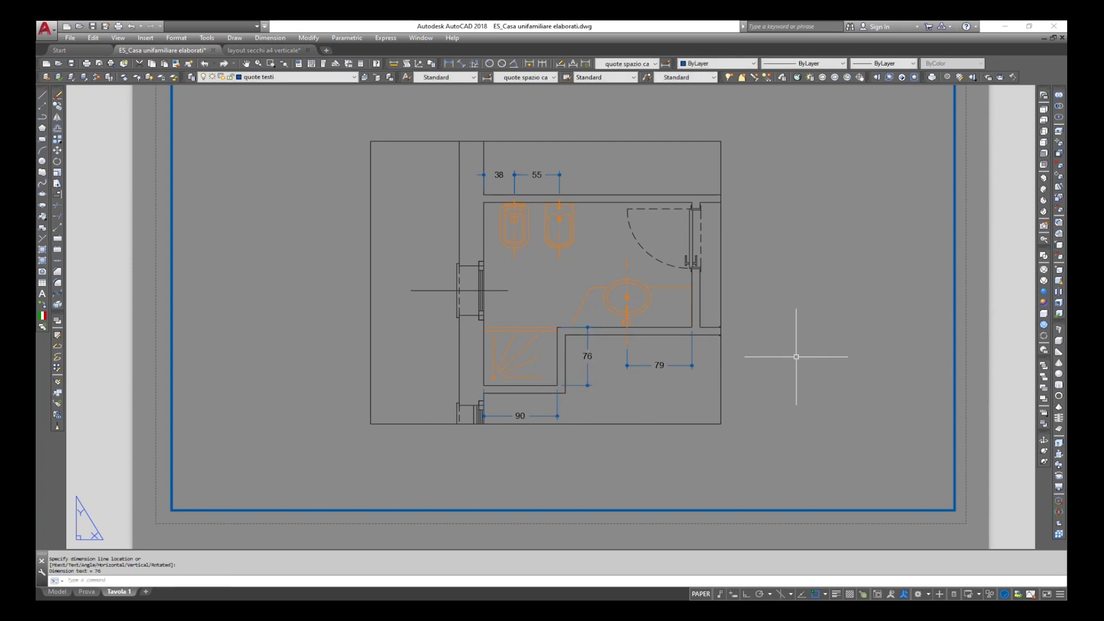
middle_click_drag(596, 324, 575, 408)
Write the 0.3-high multiline caption 'PIANTA SCALA 1/100' beneath the floor plan
scroll(549, 413, "down", 3)
middle_click_drag(553, 289, 522, 343)
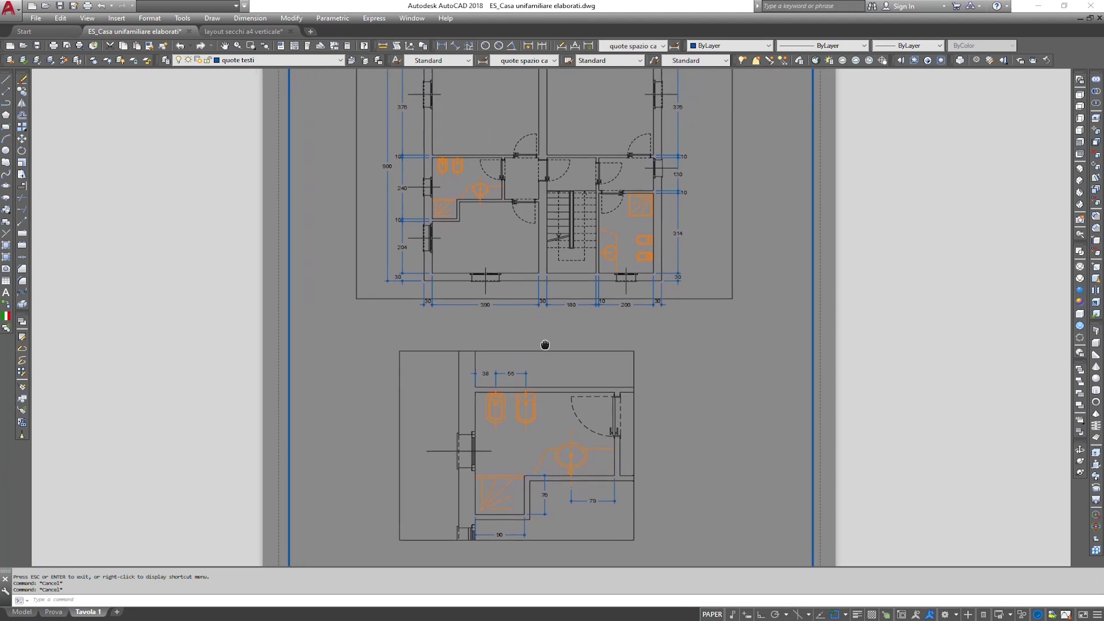
left_click(6, 292)
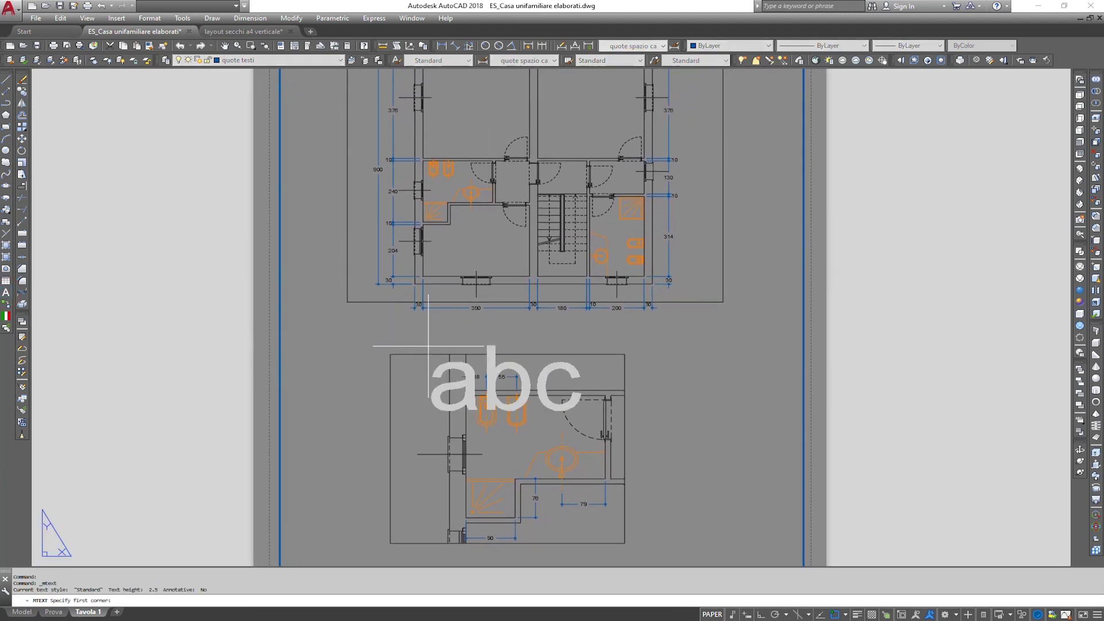
left_click(470, 343)
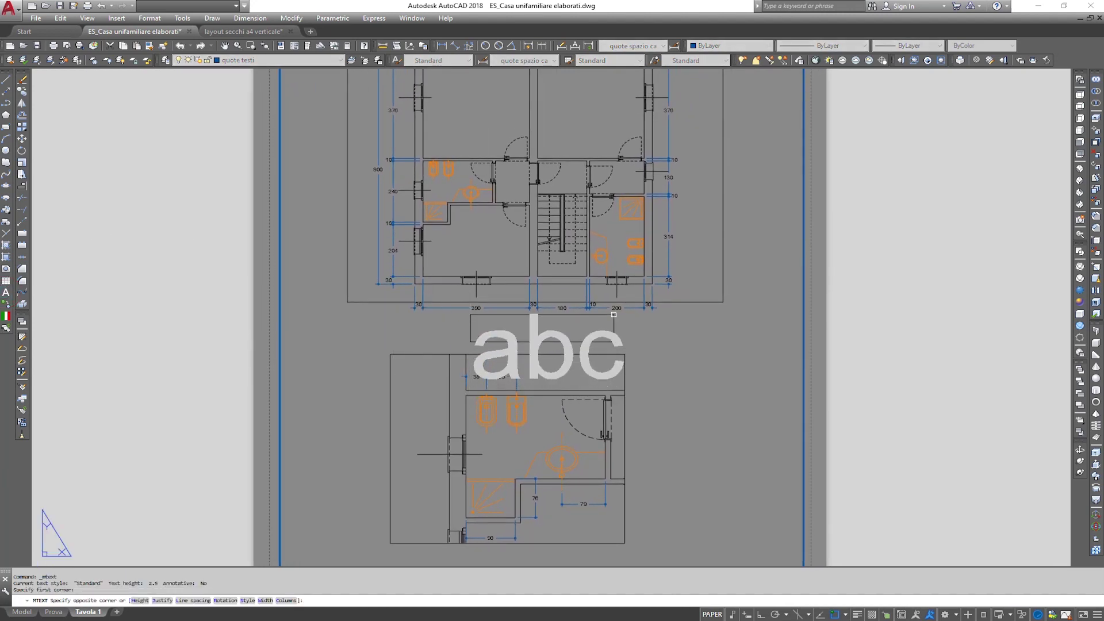
left_click(610, 315)
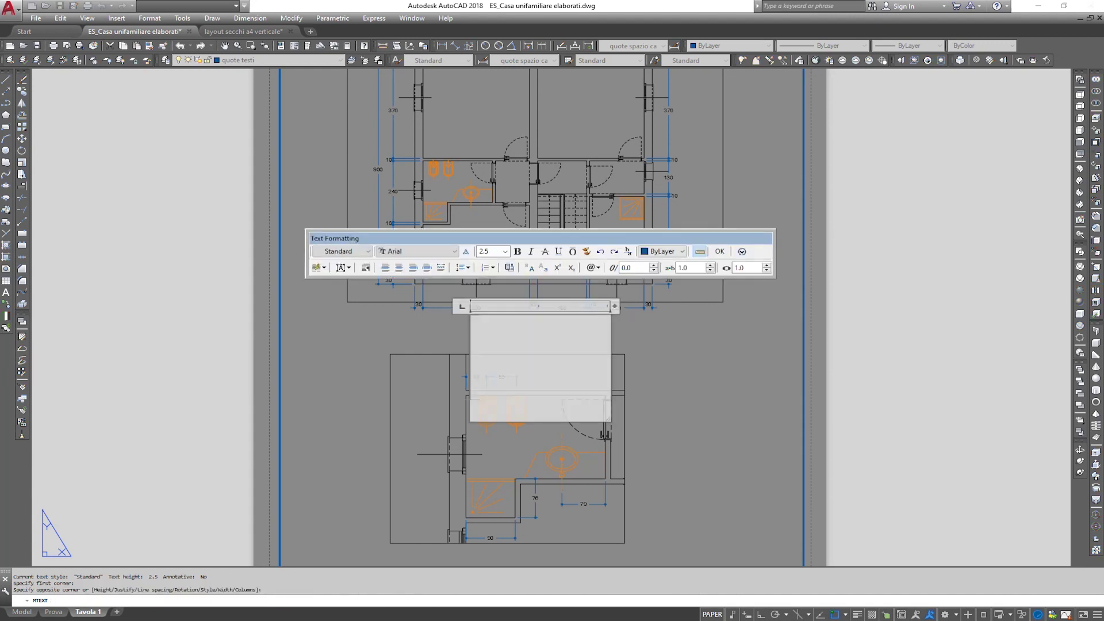
left_click(504, 252)
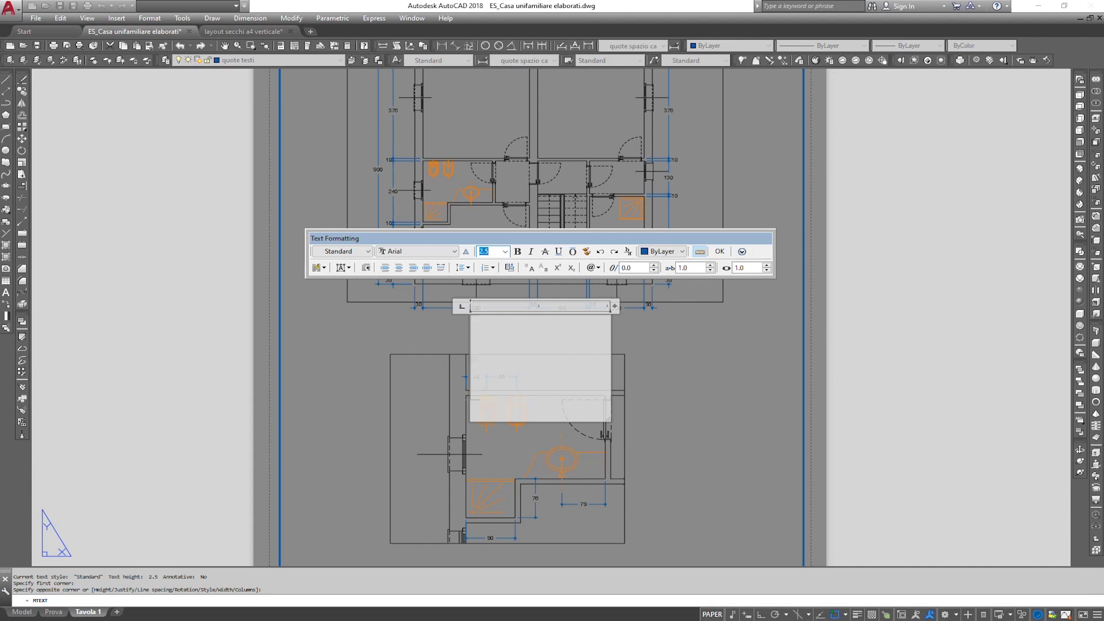
type("0.")
type("3")
left_click(511, 346)
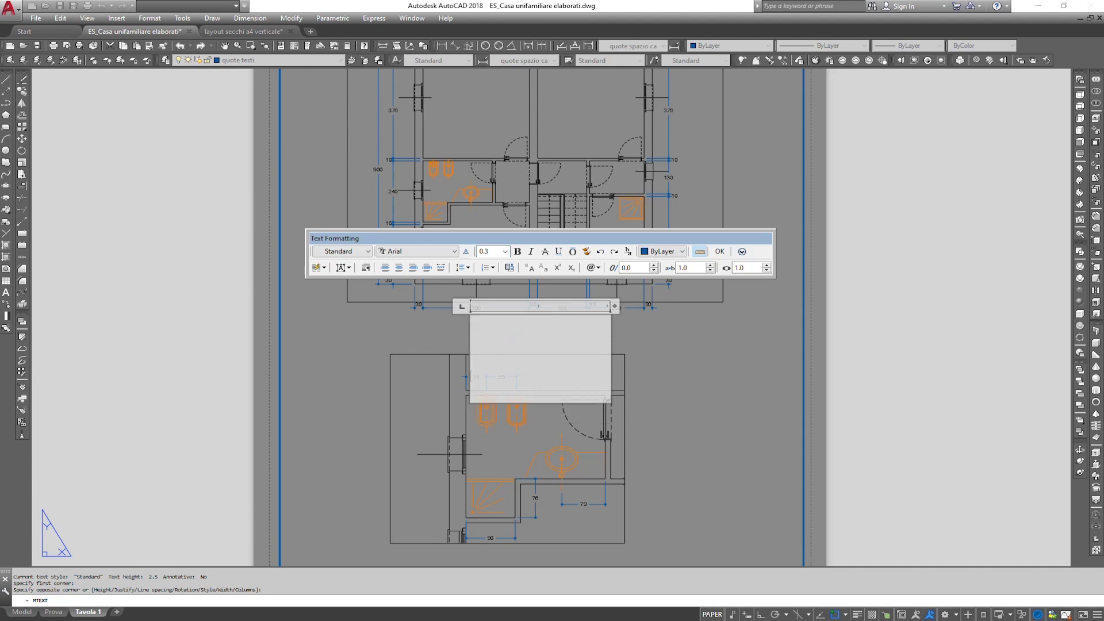
type("PIANT")
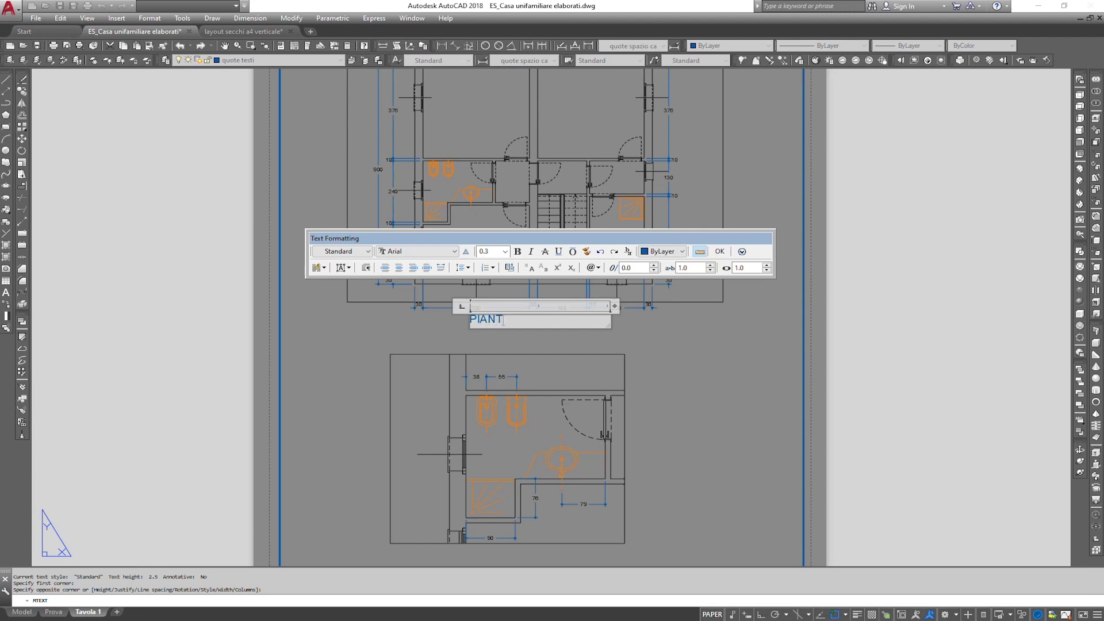
type("A ")
type("SCALA 1/1")
type("00")
left_click(719, 251)
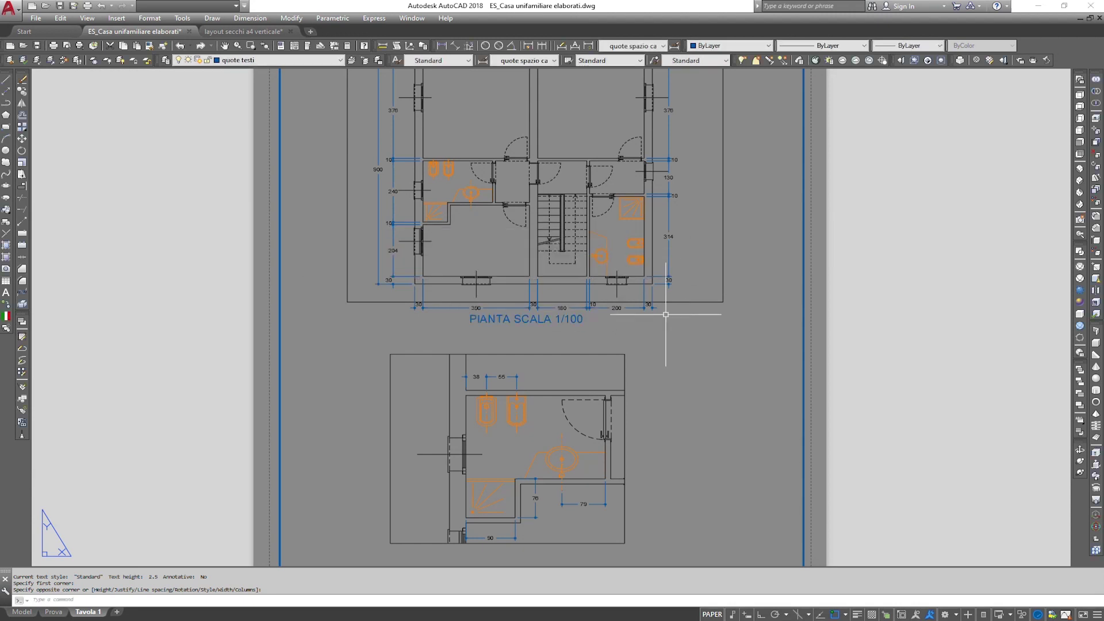
middle_click_drag(591, 328, 592, 219)
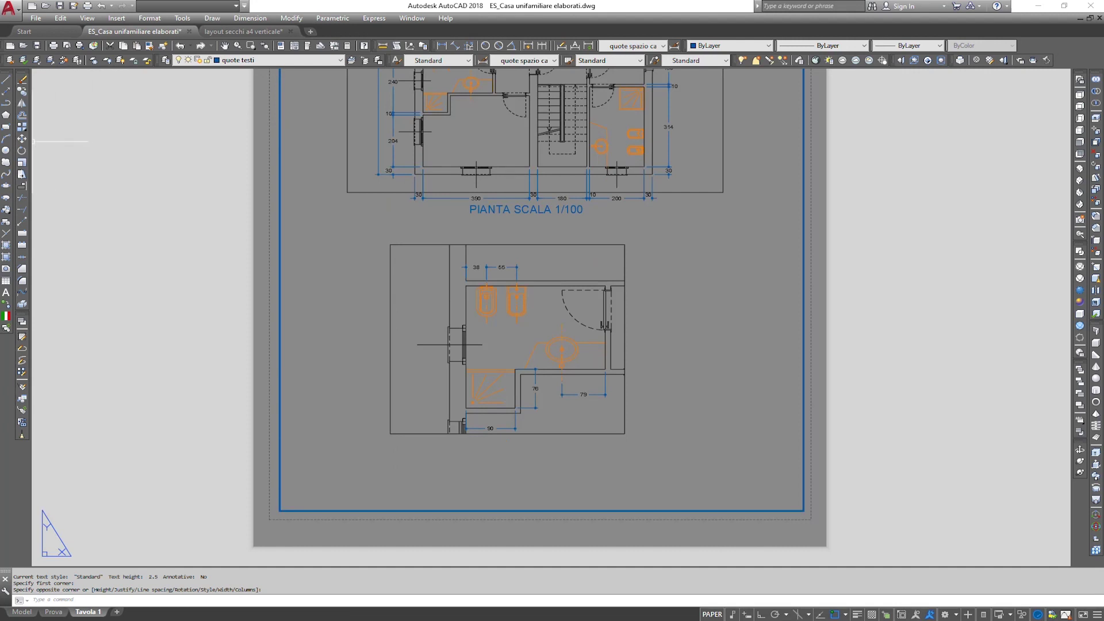
Move the PIANTA SCALA 1/100 caption slightly lower under the plan
left_click(22, 139)
left_click(526, 209)
right_click(730, 236)
left_click(729, 235)
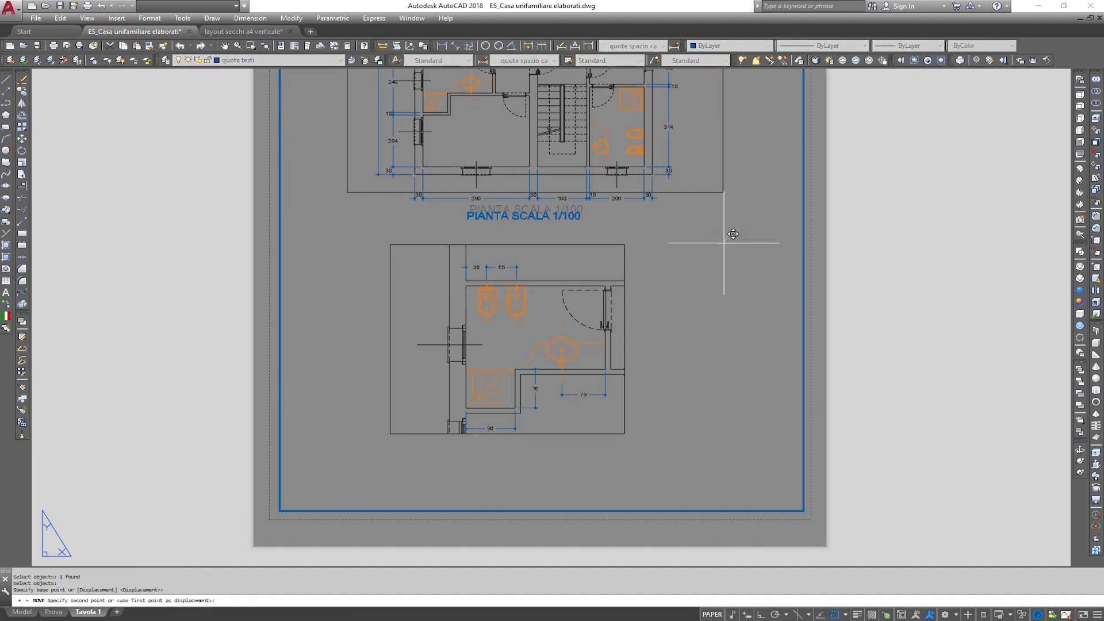
left_click(22, 91)
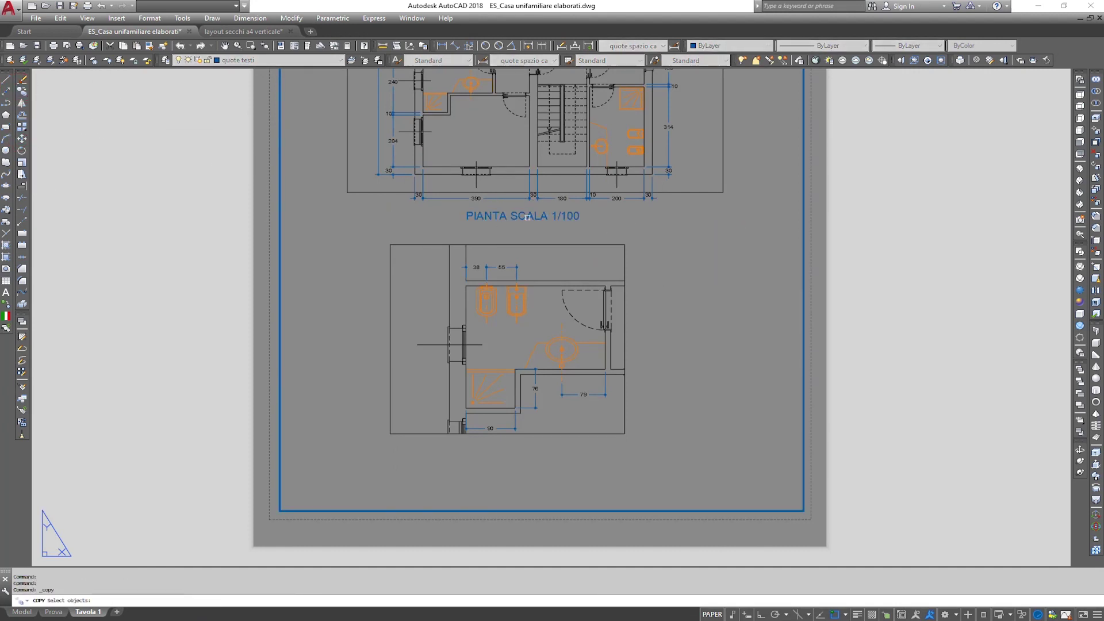
Copy the caption below the bathroom detail and edit it to 'PARTICOLARE PIANTA SCALA 1/50'
left_click(524, 215)
right_click(678, 246)
left_click(704, 246)
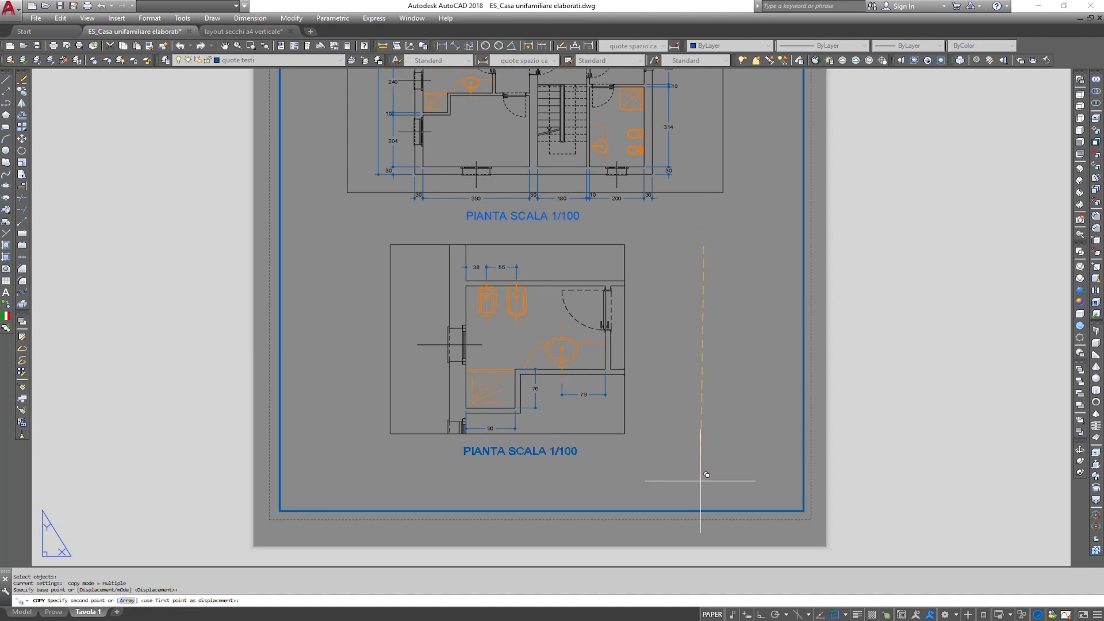
left_click(702, 480)
right_click(702, 481)
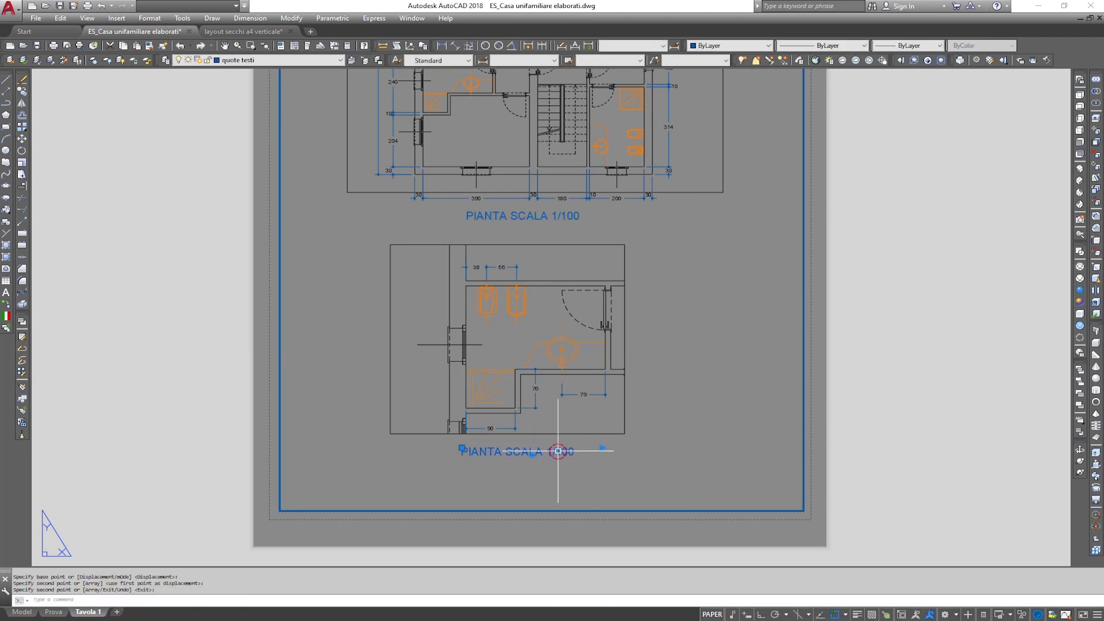
double_click(557, 450)
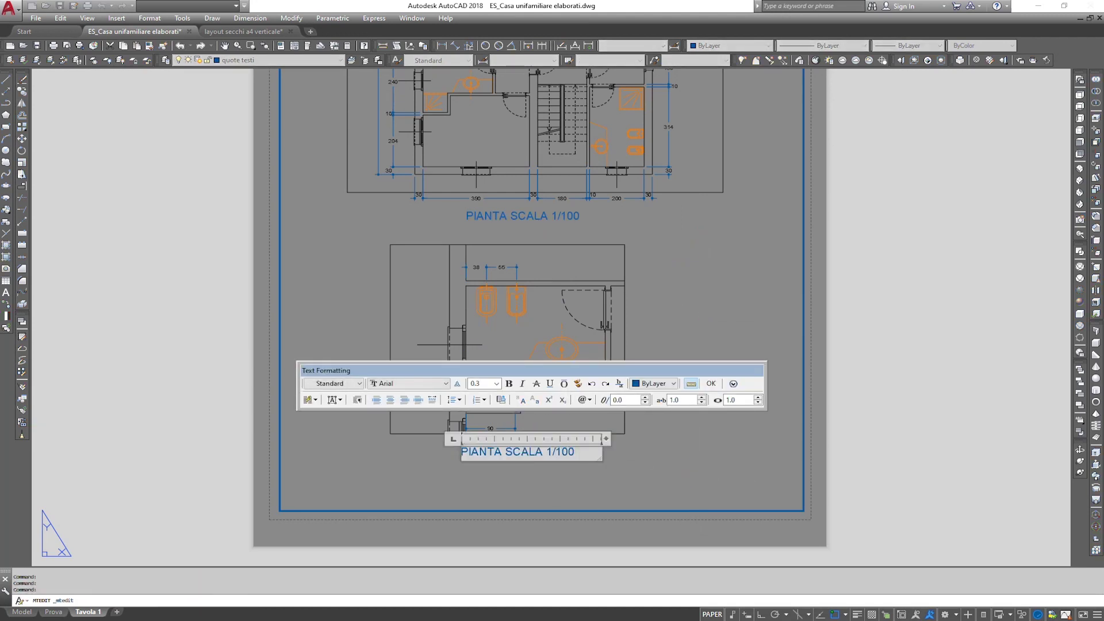
type("PA")
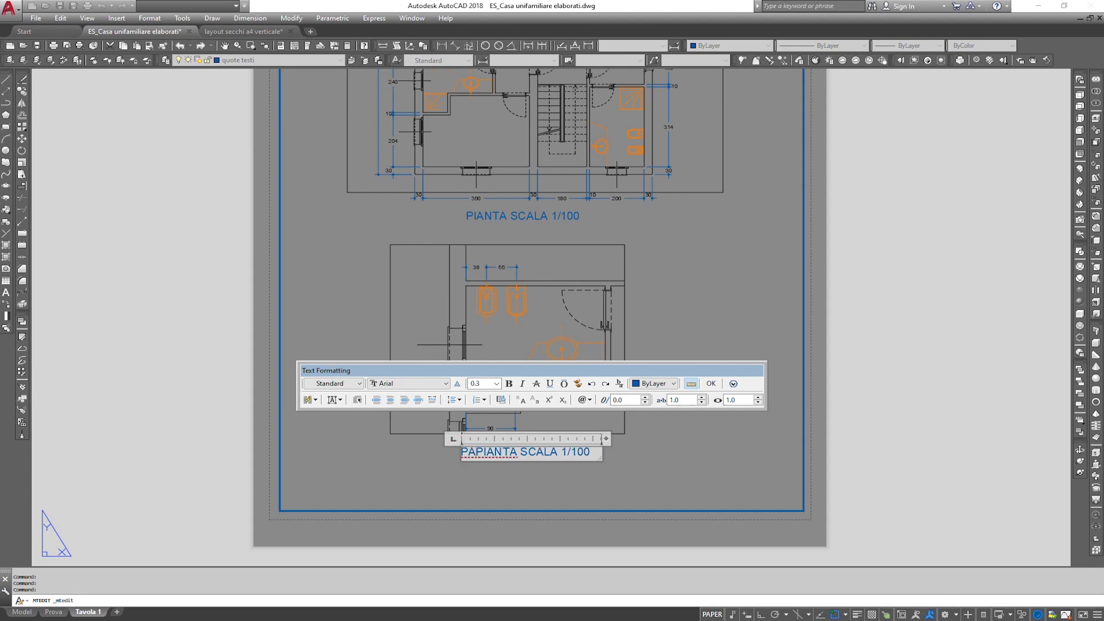
type("RTICPOL")
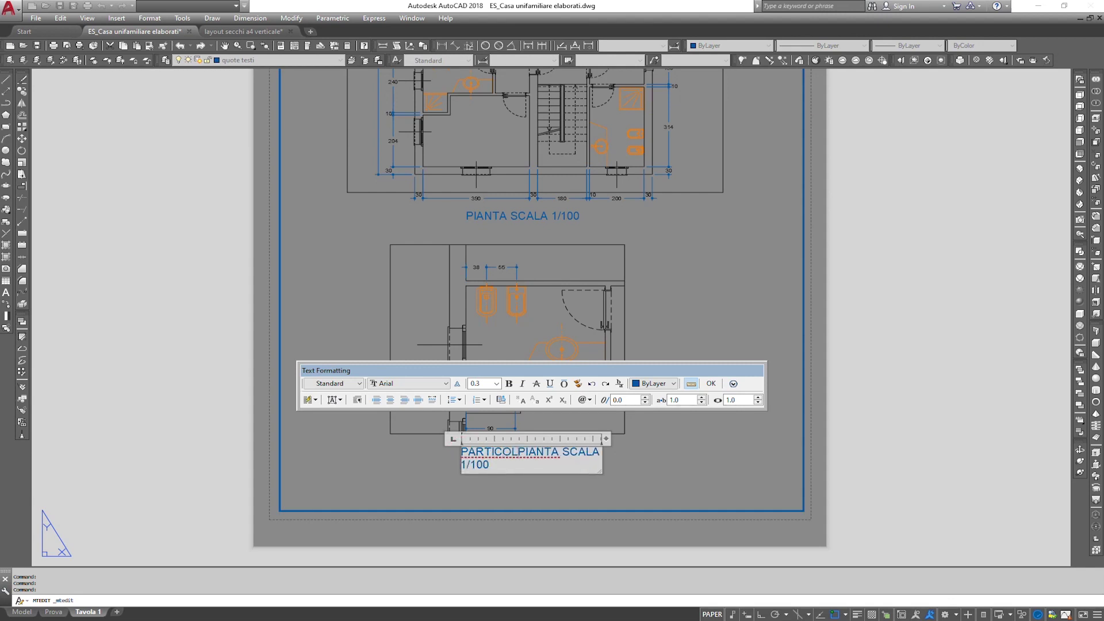
type("ARE")
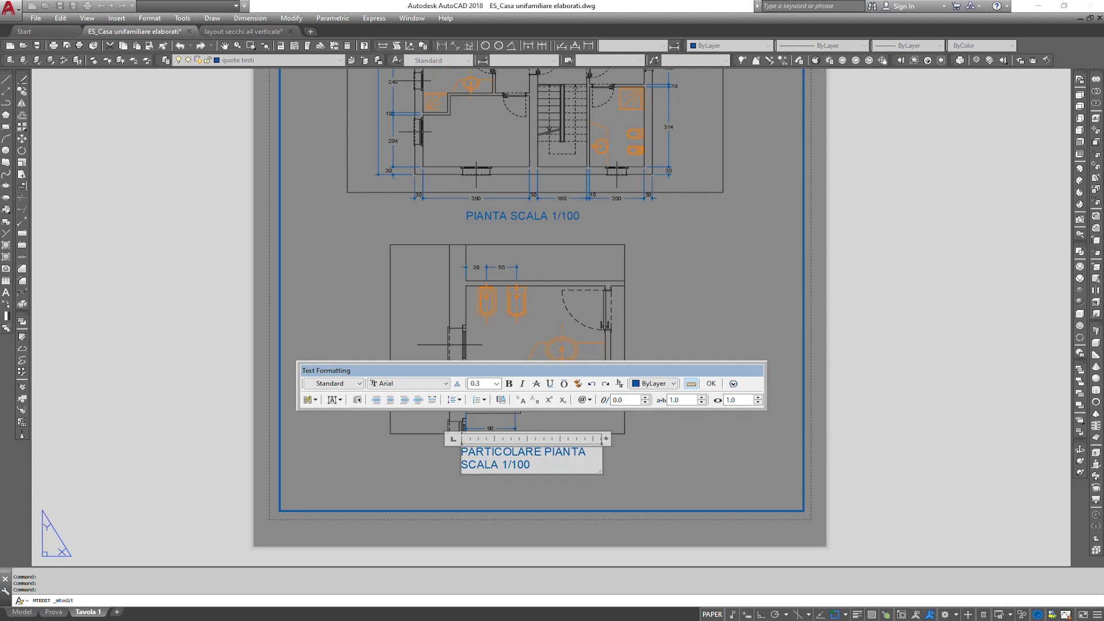
left_click_drag(531, 464, 510, 464)
type("50")
left_click(678, 481)
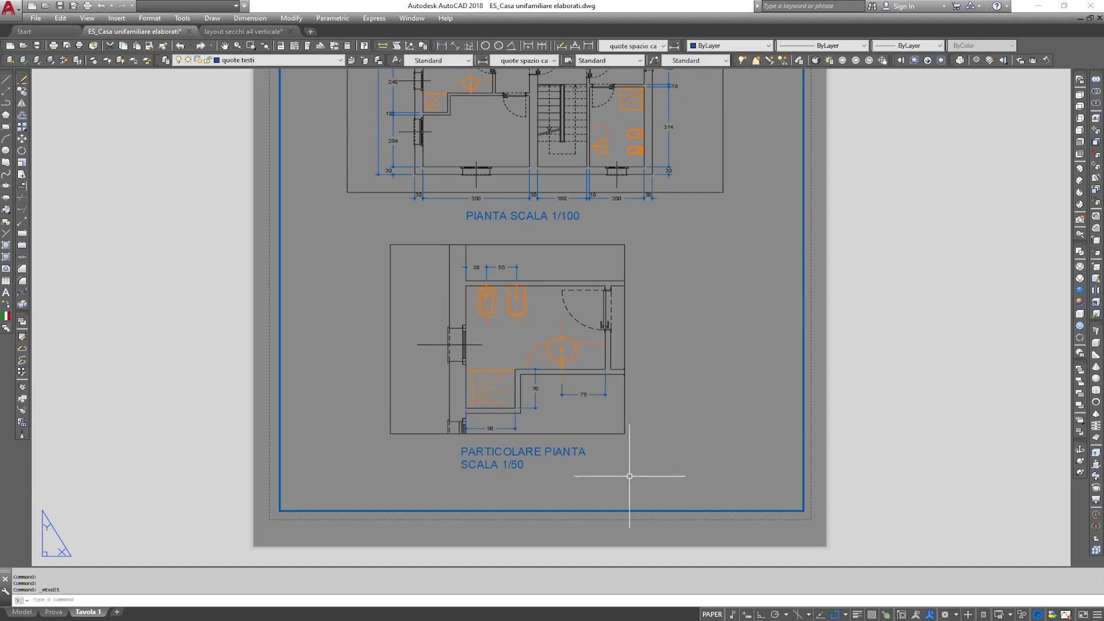
Zoom out to fit the whole Tavola 1 sheet, centre it, and open the File menu
scroll(564, 391, "down", 4)
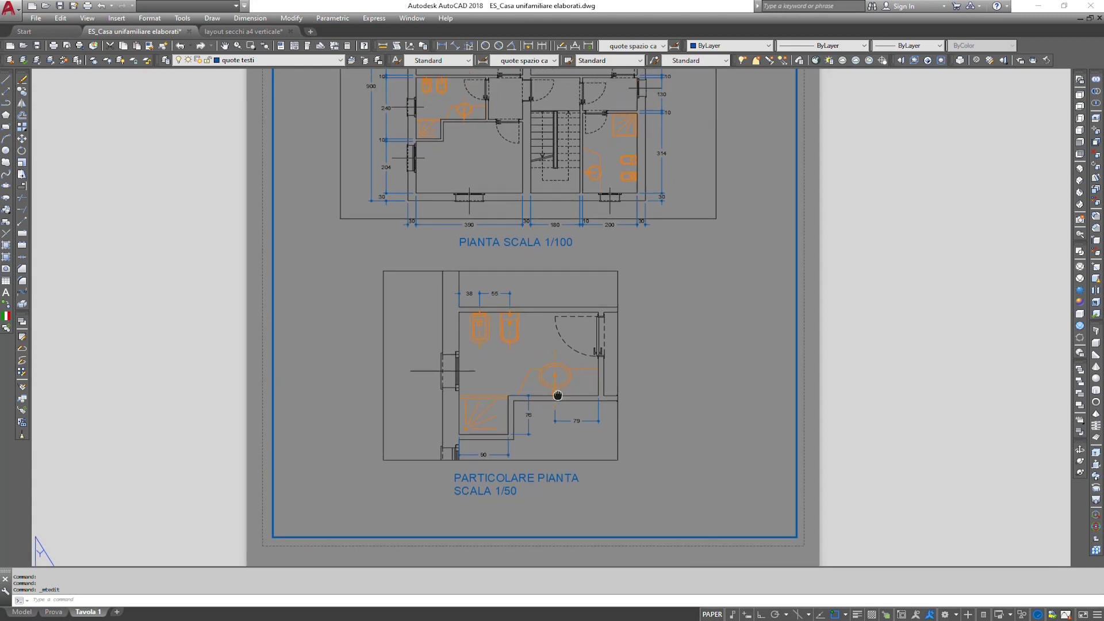
scroll(537, 414, "up", 2)
scroll(537, 414, "up", 1)
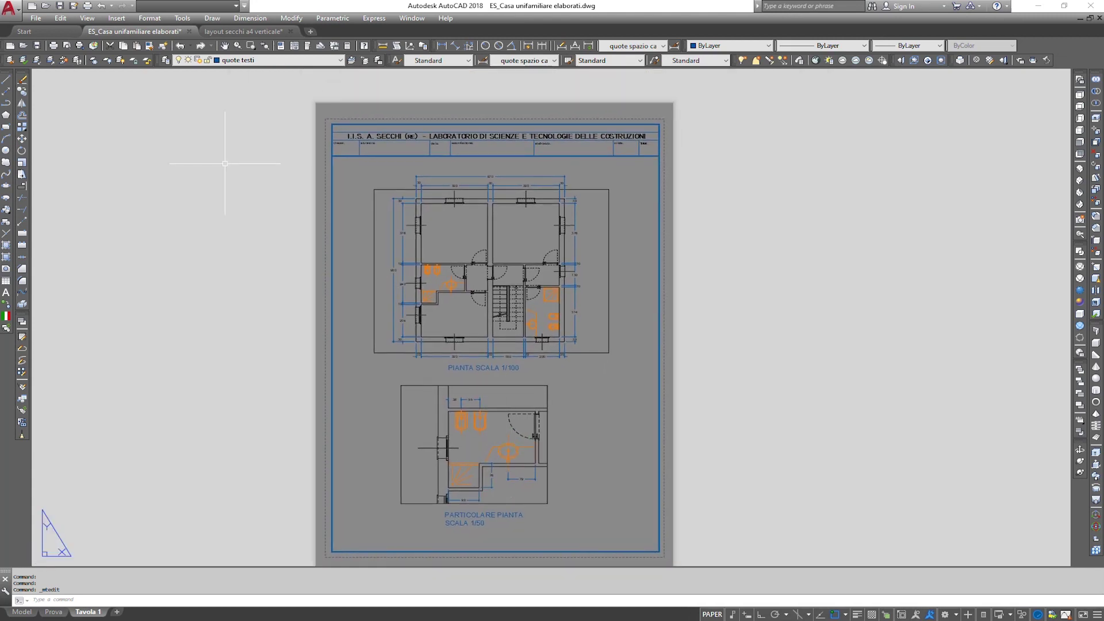
middle_click_drag(394, 263, 388, 247)
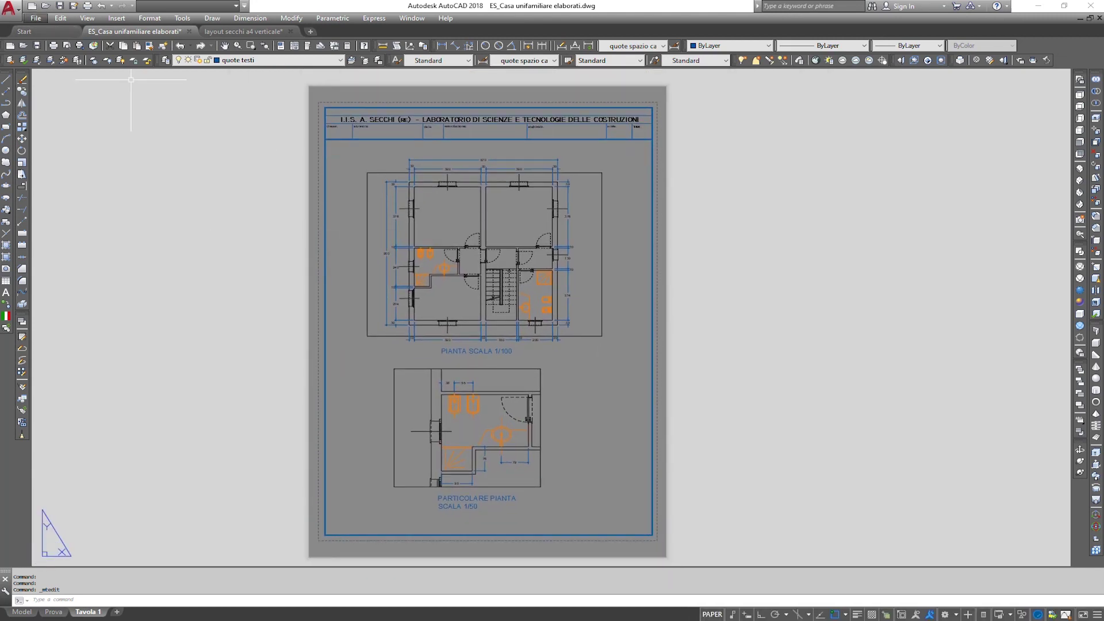
left_click(36, 17)
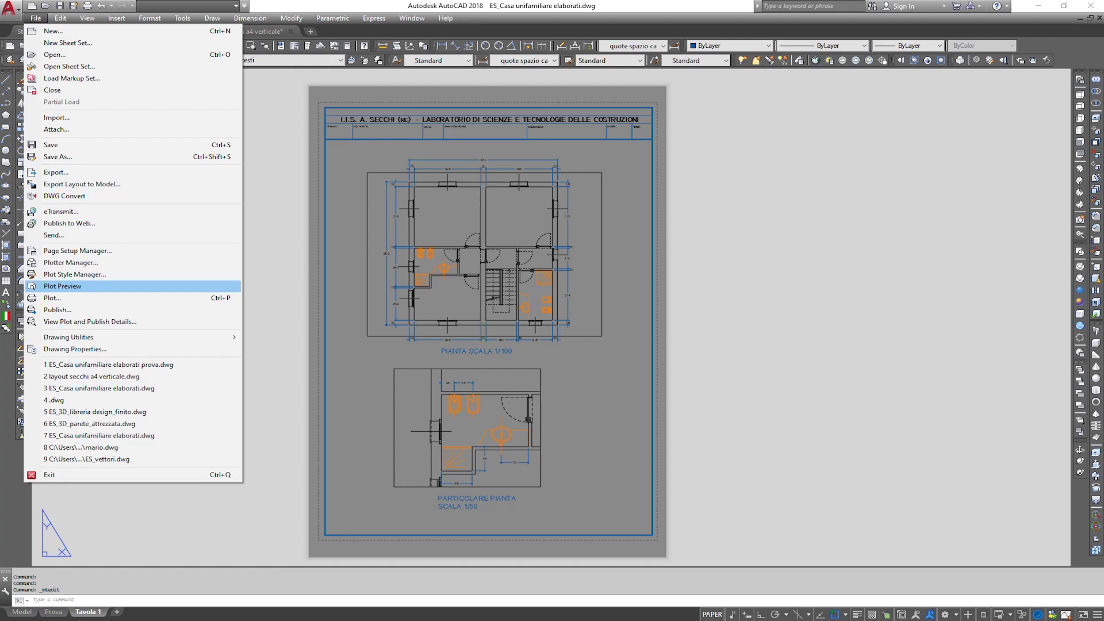
Plot-preview Tavola 1, inspect the floor plan and bathroom detail, then exit the preview
left_click(65, 286)
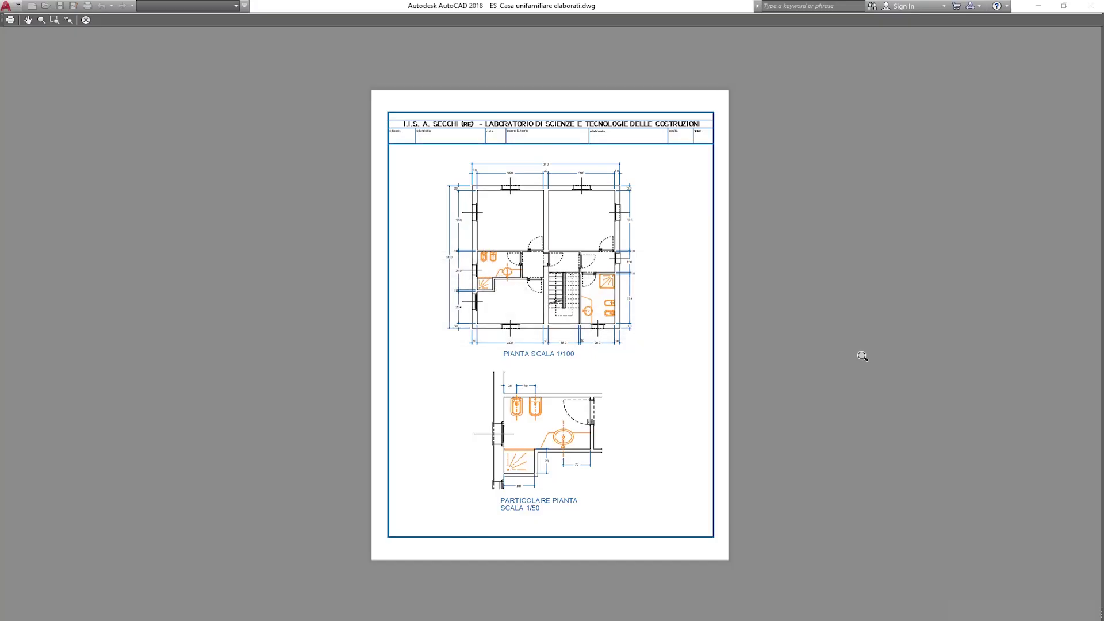
scroll(454, 261, "up", 5)
mouse_move(631, 231)
left_mouse_down()
mouse_move(471, 432)
mouse_move(535, 242)
left_mouse_up()
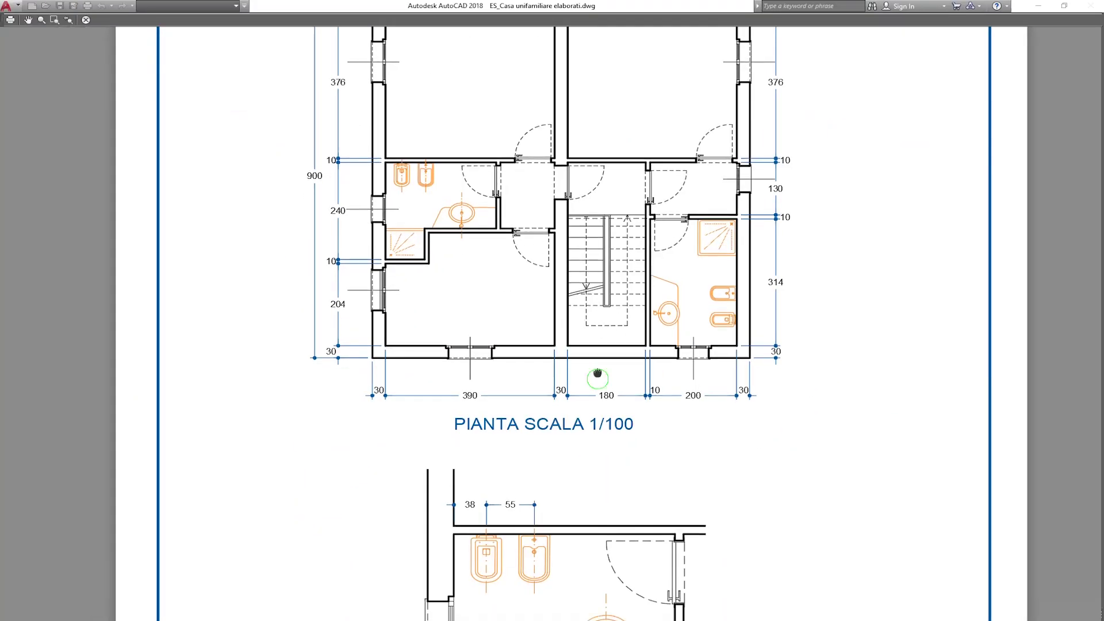
left_click_drag(595, 552, 595, 233)
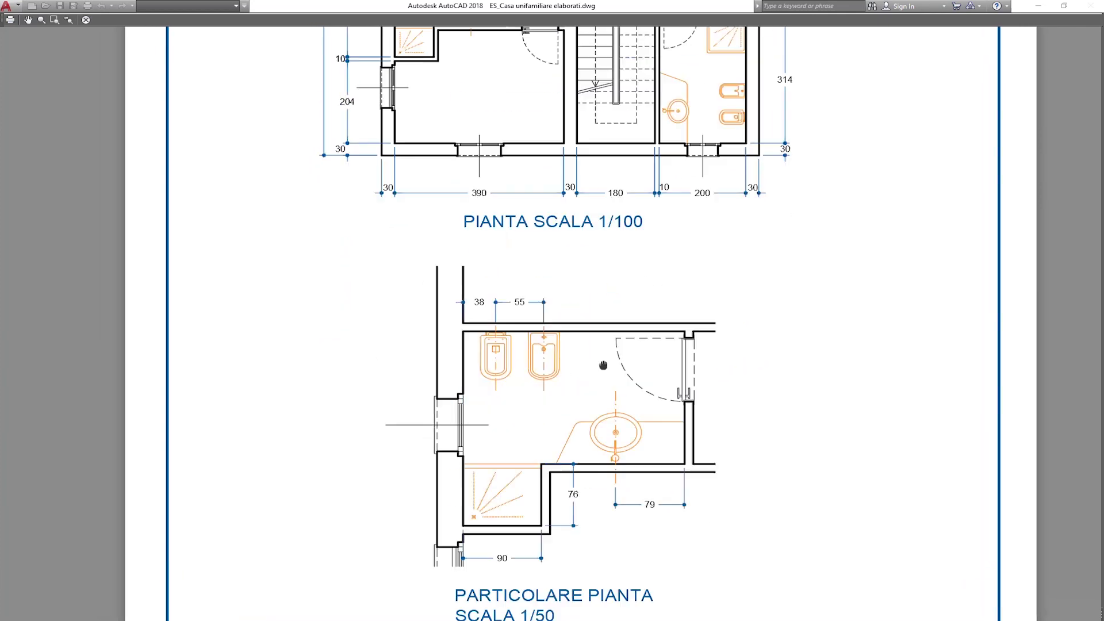
mouse_move(563, 121)
left_mouse_down()
mouse_move(564, 433)
mouse_move(537, 340)
left_mouse_up()
scroll(561, 434, "down", 1)
scroll(557, 434, "down", 2)
scroll(555, 433, "down", 2)
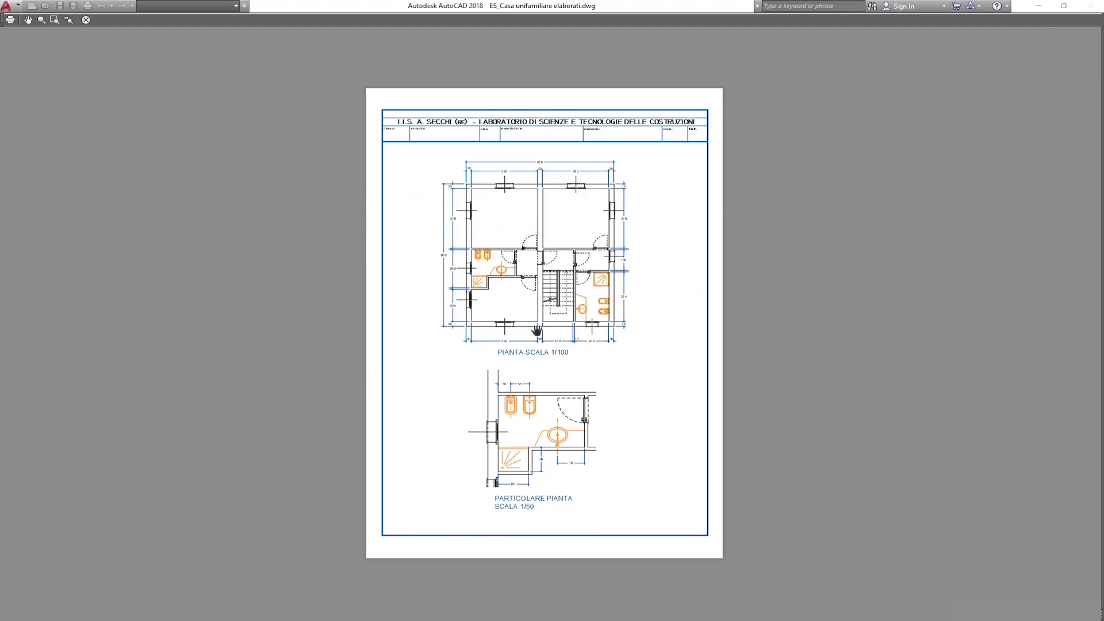
right_click(537, 333)
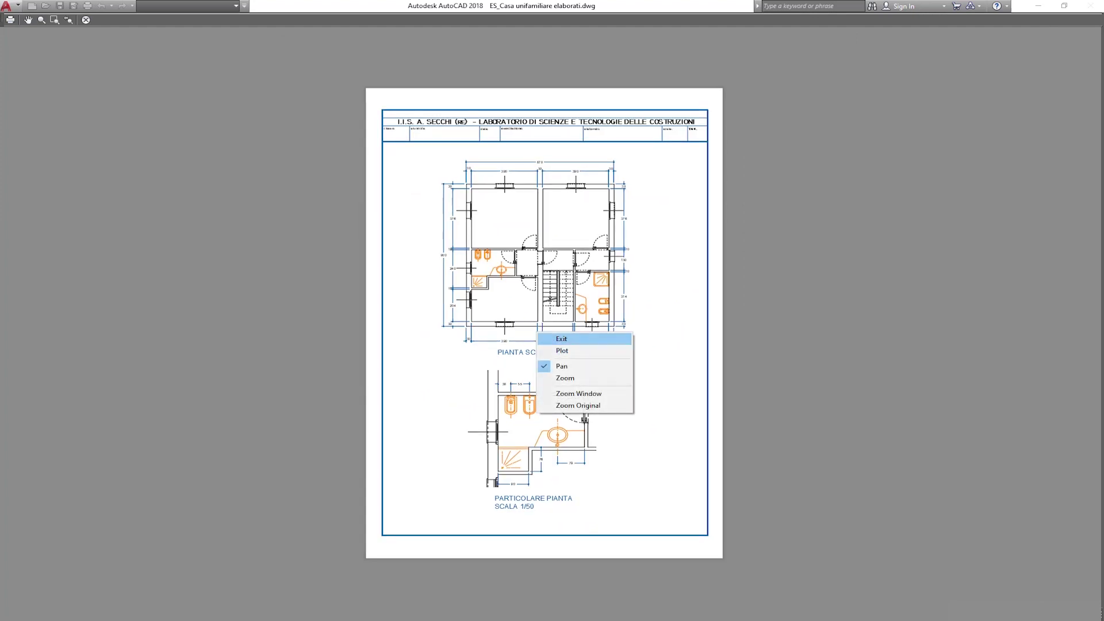
left_click(571, 338)
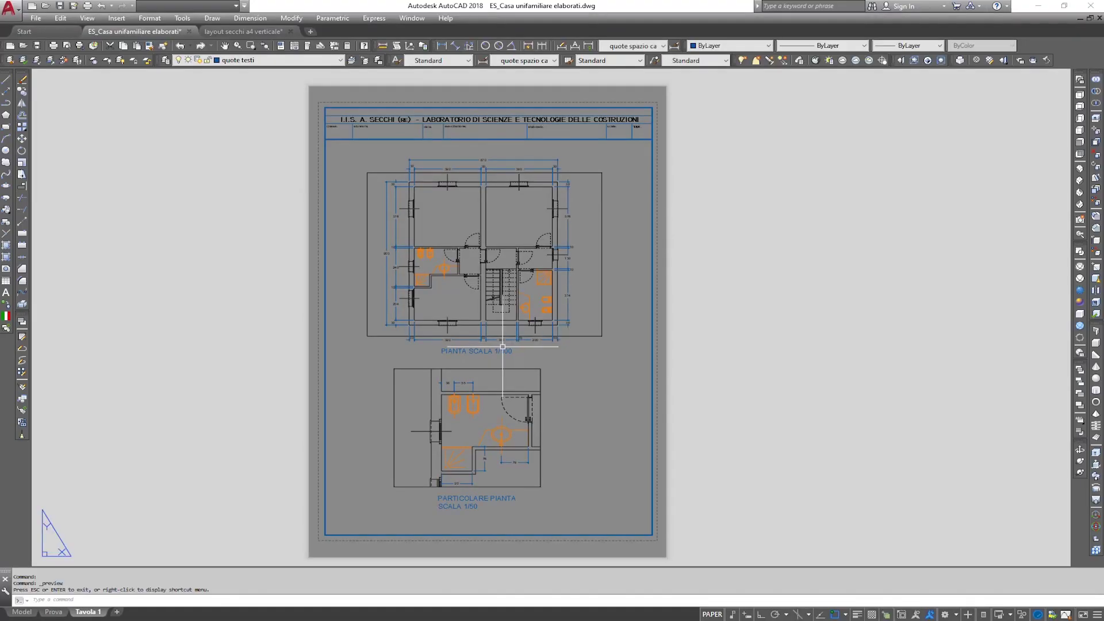